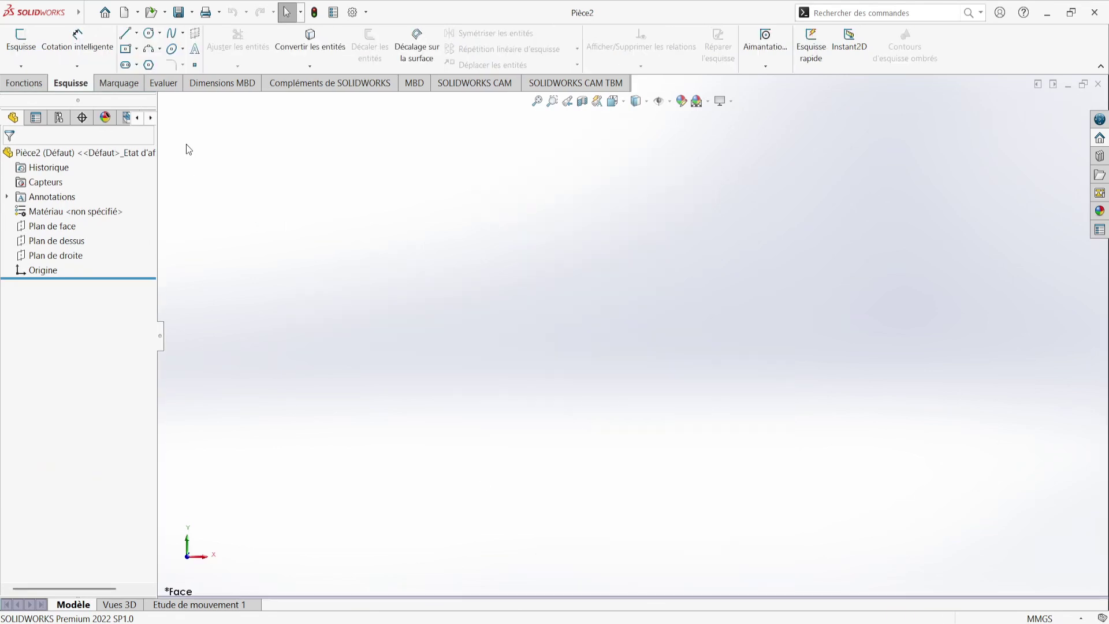
# Sketch on the front plane a horizontal line about 48 mm from the origin, a tangent arc about 41 mm radius and a vertical line about 31 mm.
pyautogui.click(125, 37)
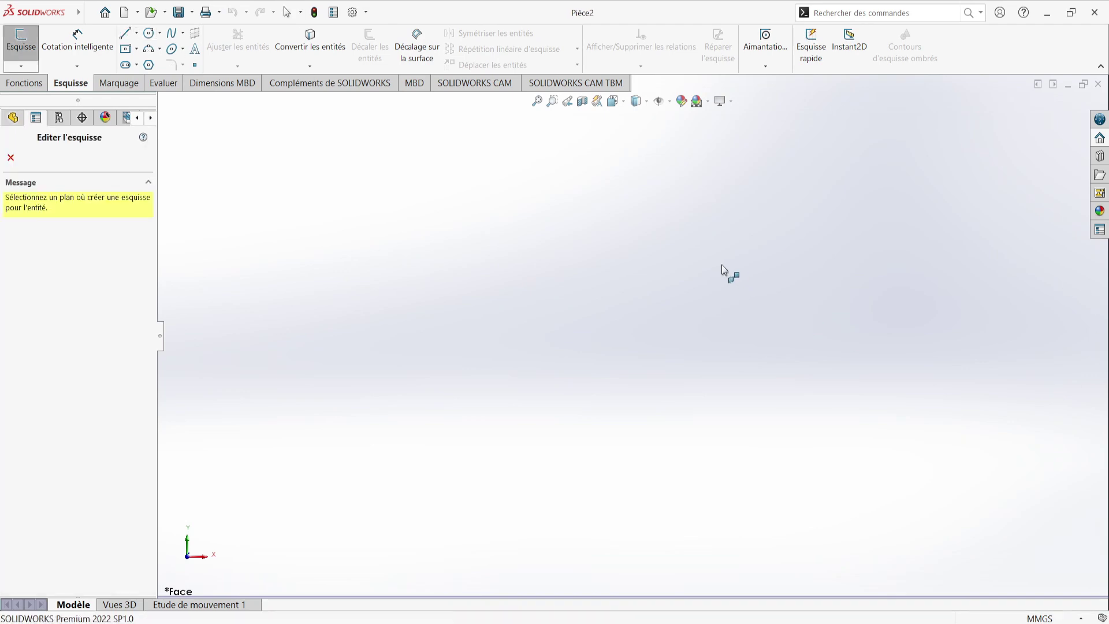
pyautogui.click(639, 321)
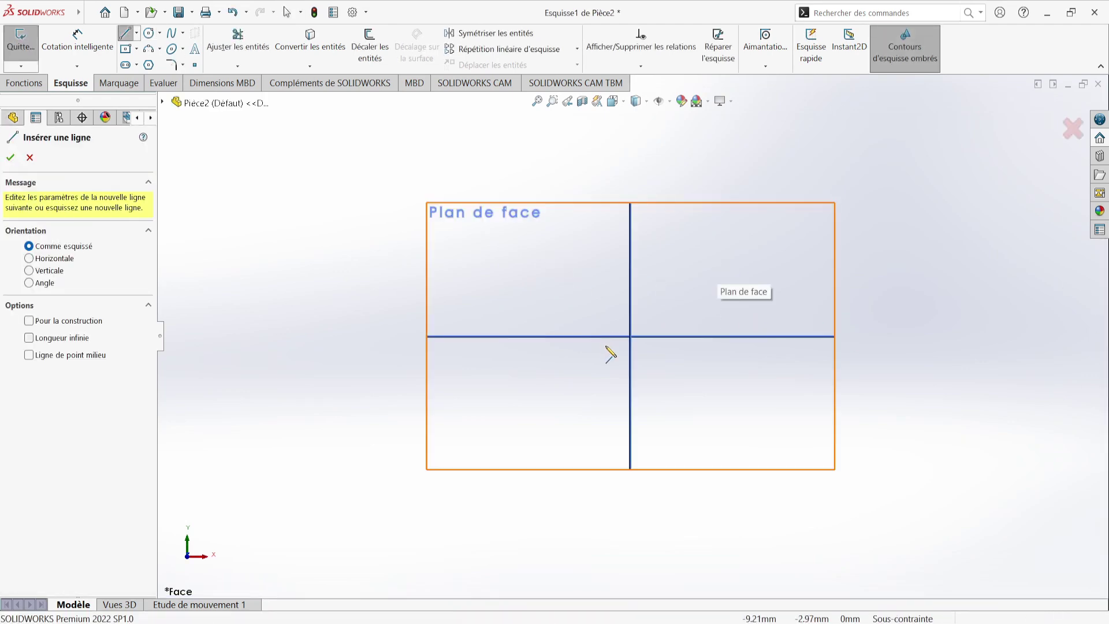
pyautogui.click(635, 337)
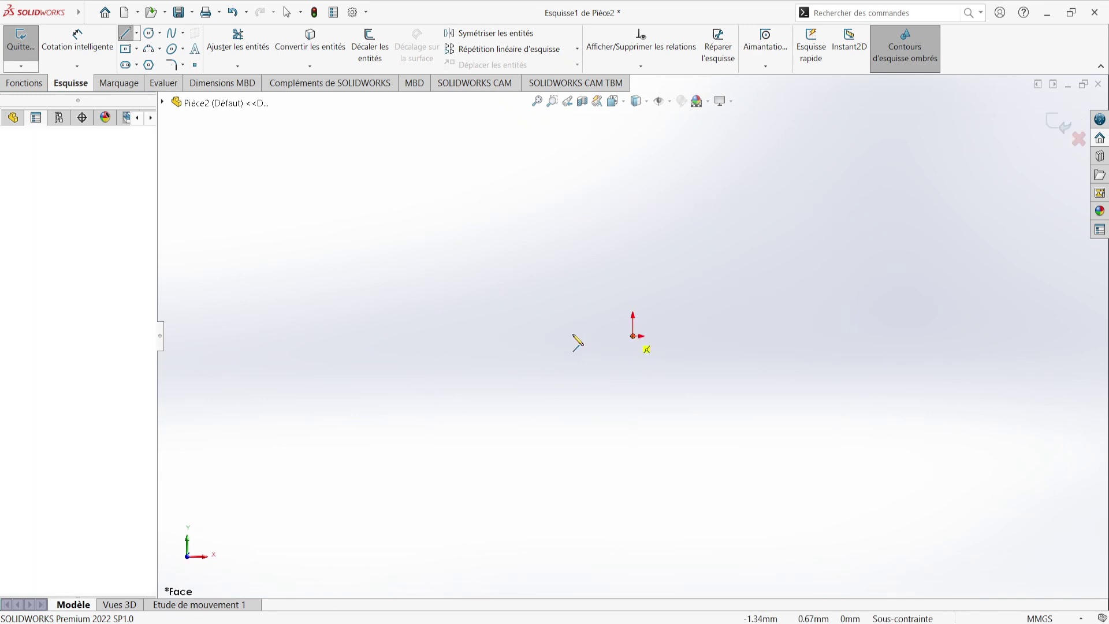
pyautogui.click(485, 336)
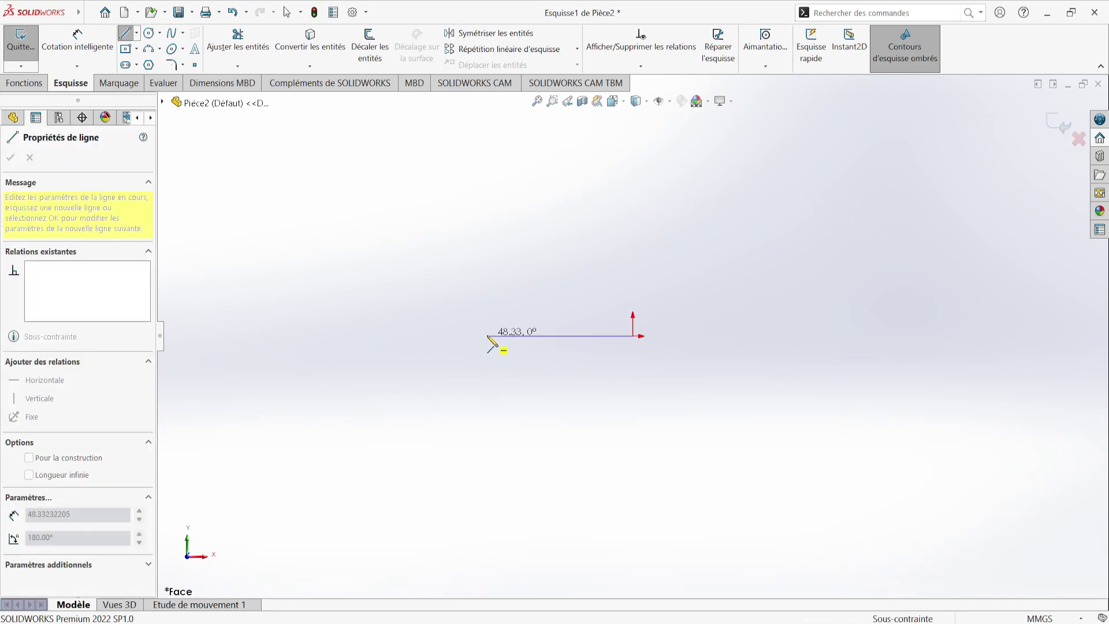
pyautogui.doubleClick(484, 345)
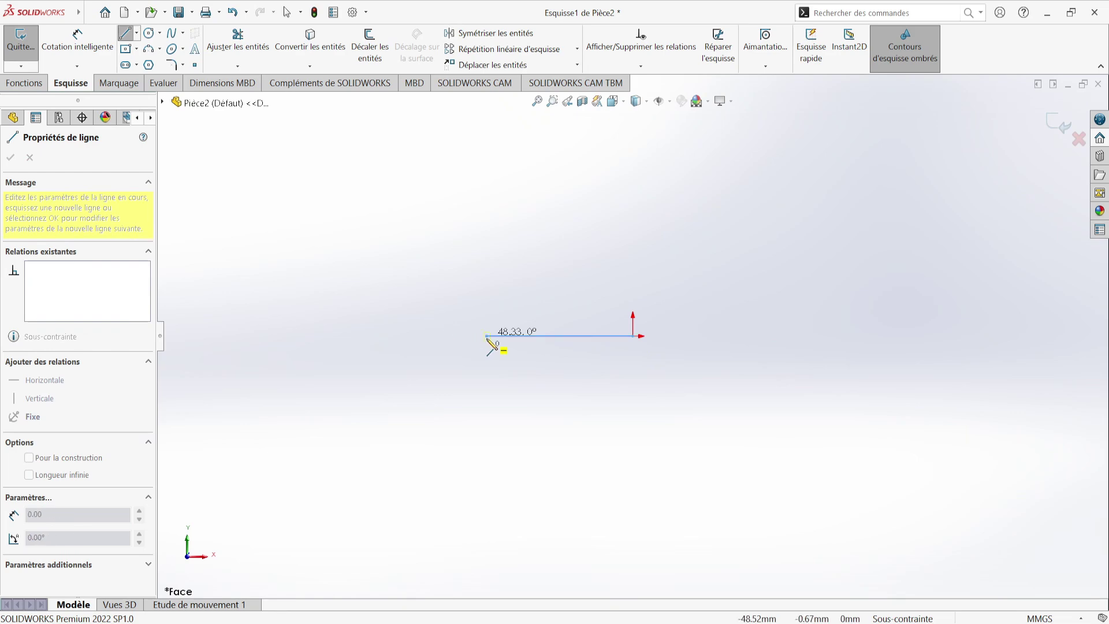
pyautogui.press('a')
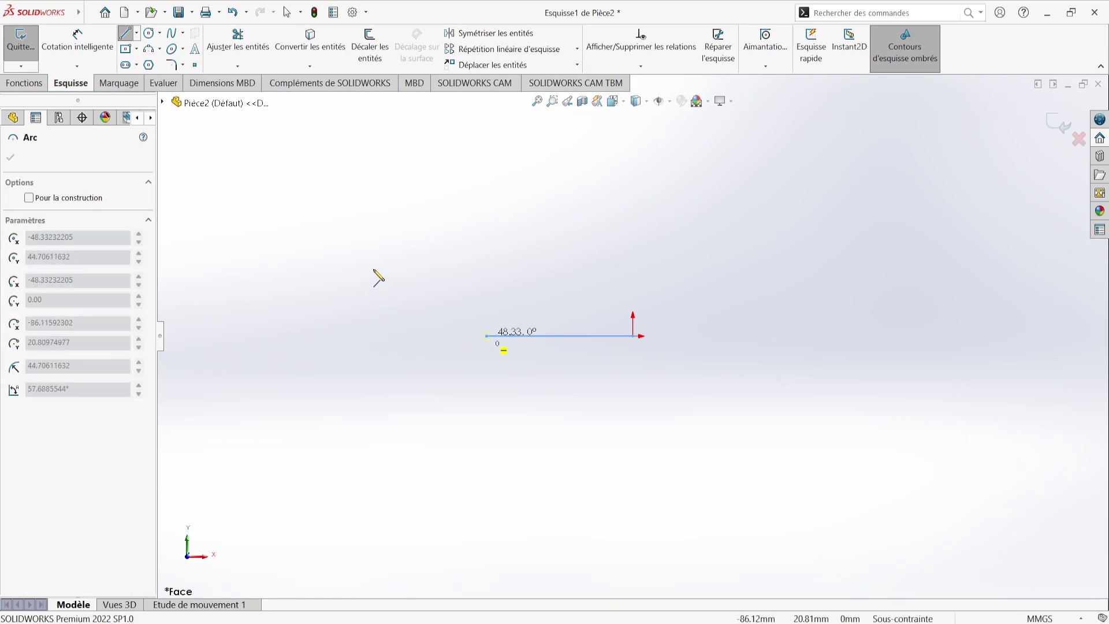
pyautogui.click(363, 206)
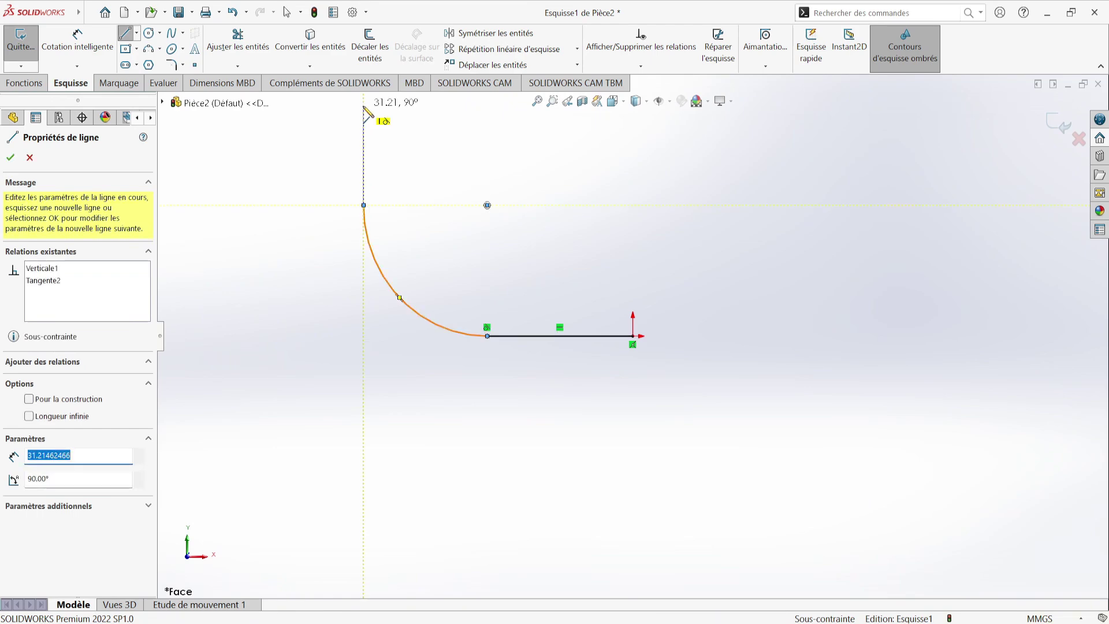
pyautogui.click(364, 108)
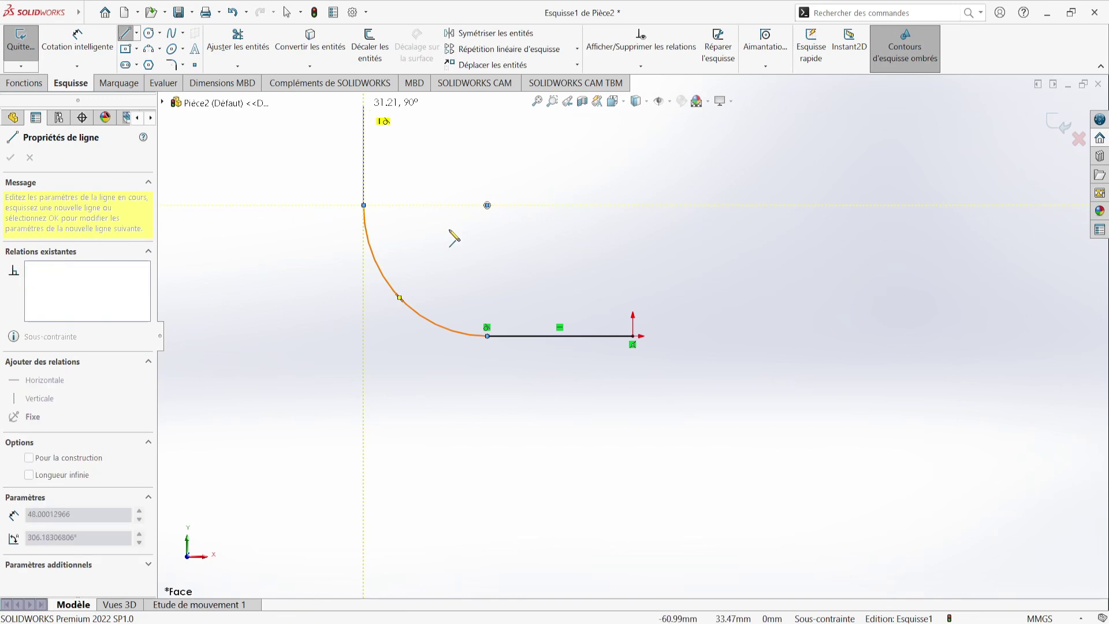
pyautogui.press('Escape')
# Apply an equal relation between the horizontal and vertical lines of the path sketch.
pyautogui.click(586, 336)
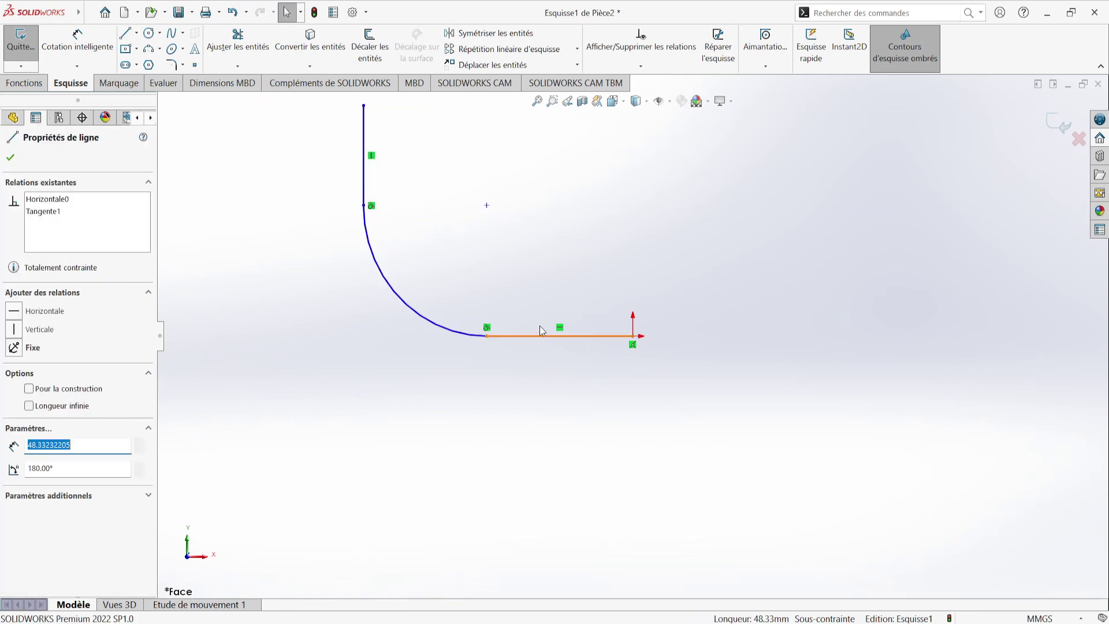
pyautogui.keyDown('ctrl'); pyautogui.click(363, 152); pyautogui.keyUp('ctrl')
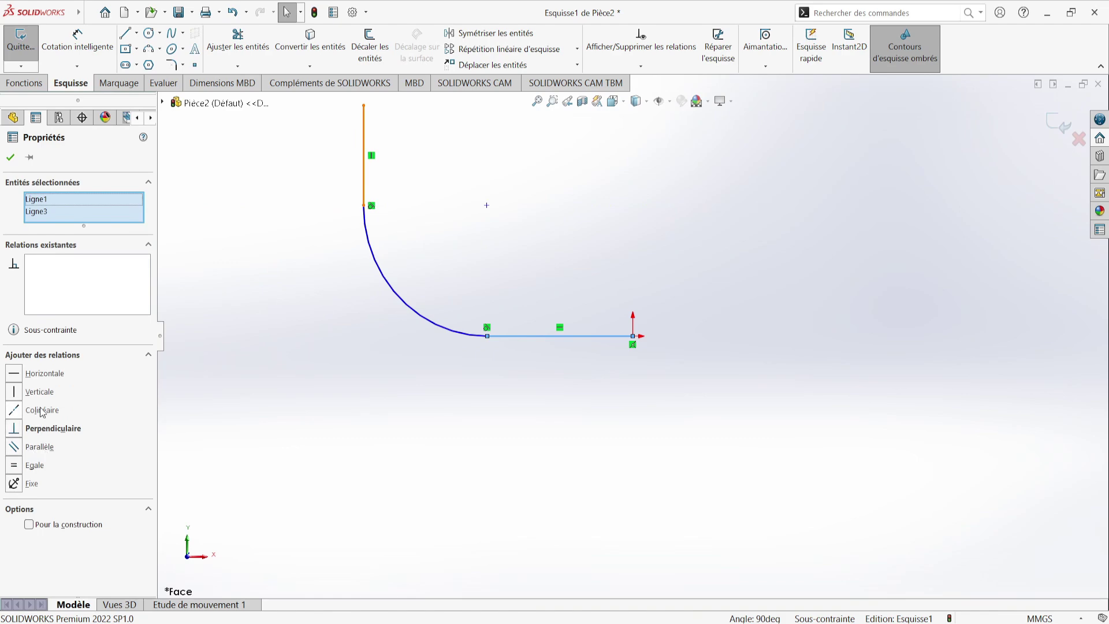
pyautogui.click(24, 471)
pyautogui.click(491, 383)
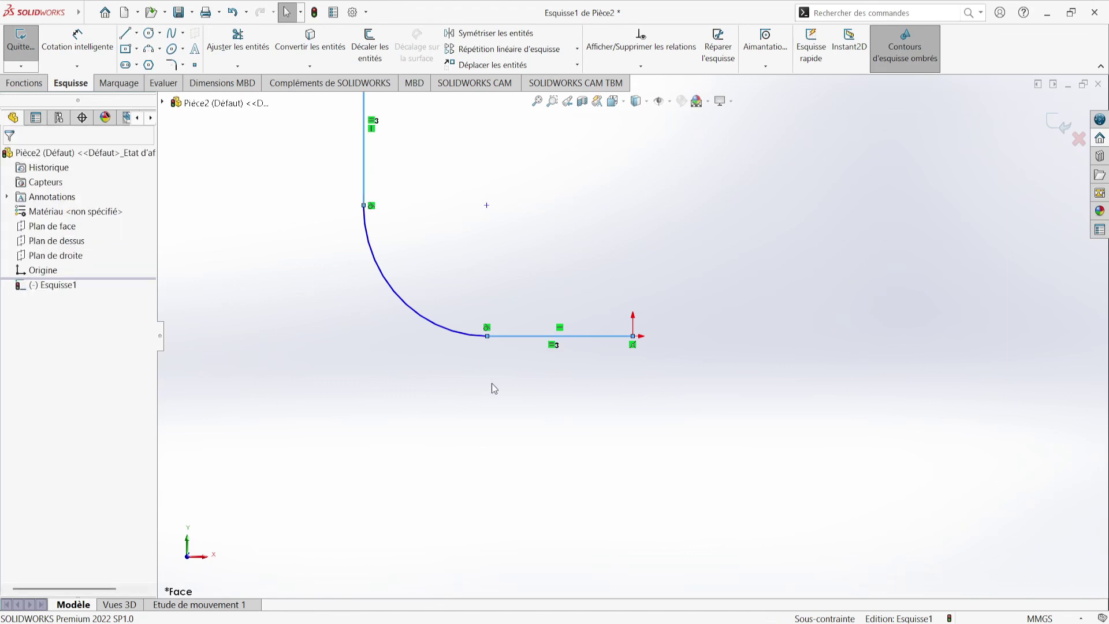
pyautogui.click(487, 337)
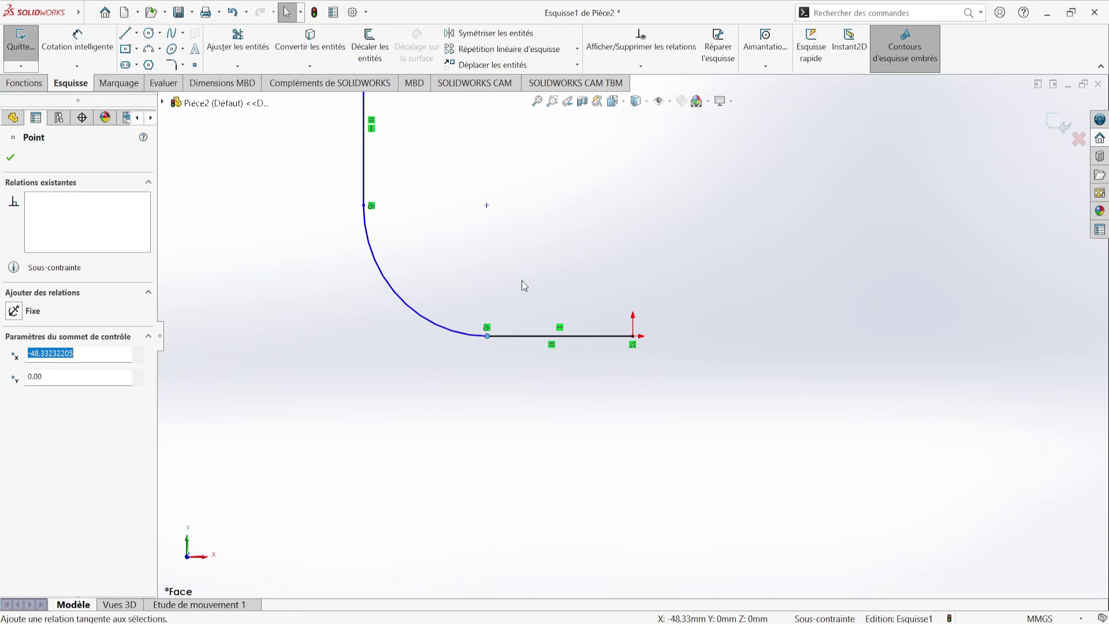
pyautogui.click(364, 207)
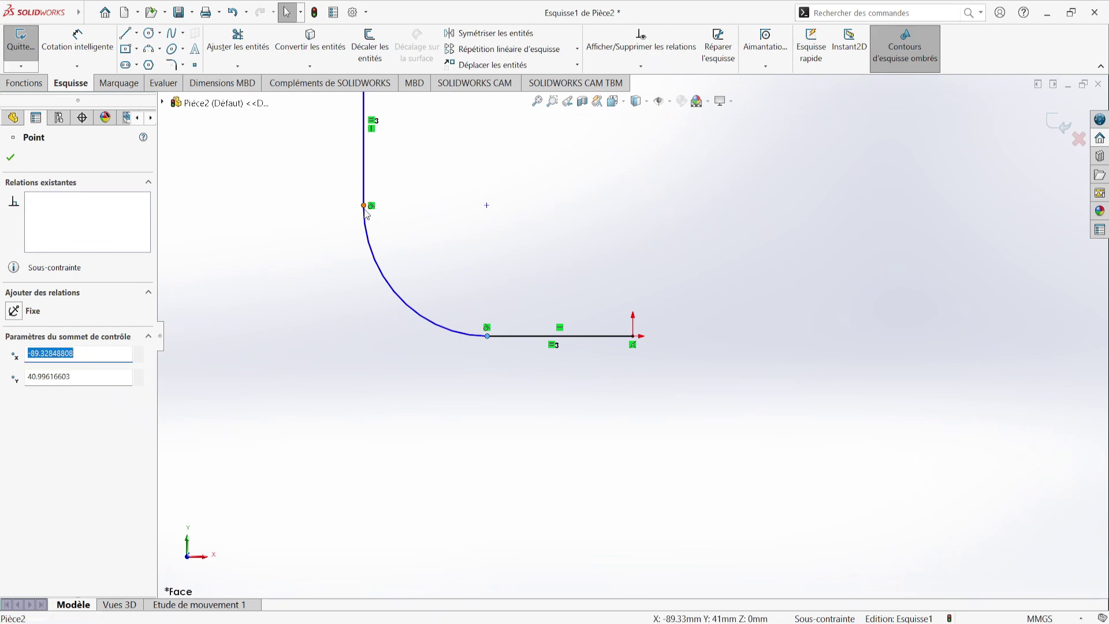
pyautogui.click(395, 153)
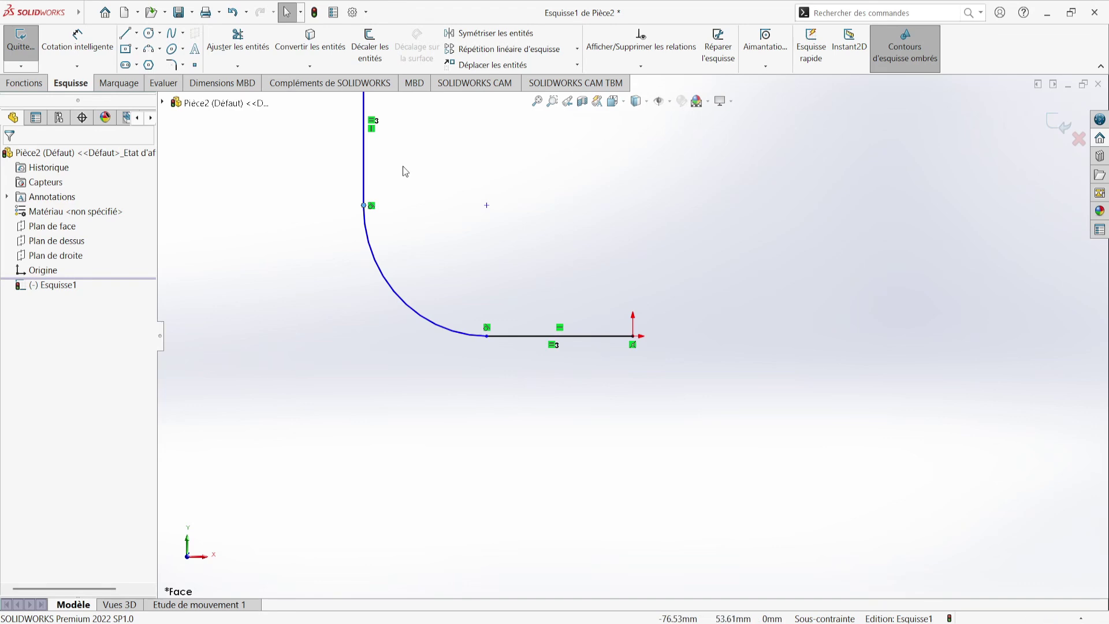
# Dimension the horizontal line of the path at 150 mm.
pyautogui.click(73, 36)
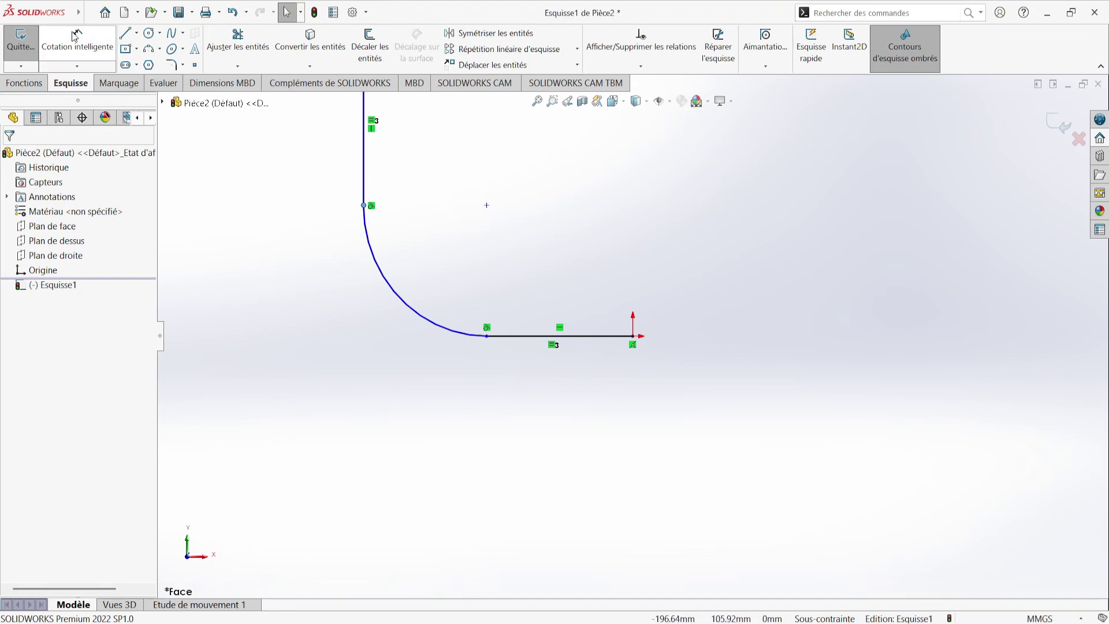
pyautogui.click(600, 337)
pyautogui.click(592, 425)
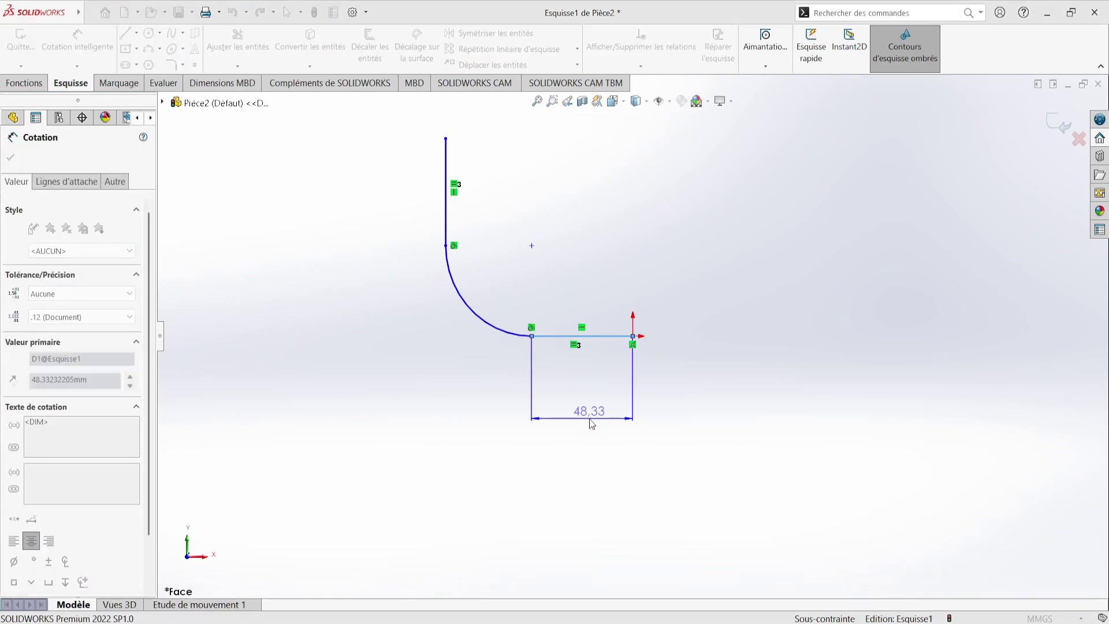
pyautogui.write('150')
pyautogui.press('Return')
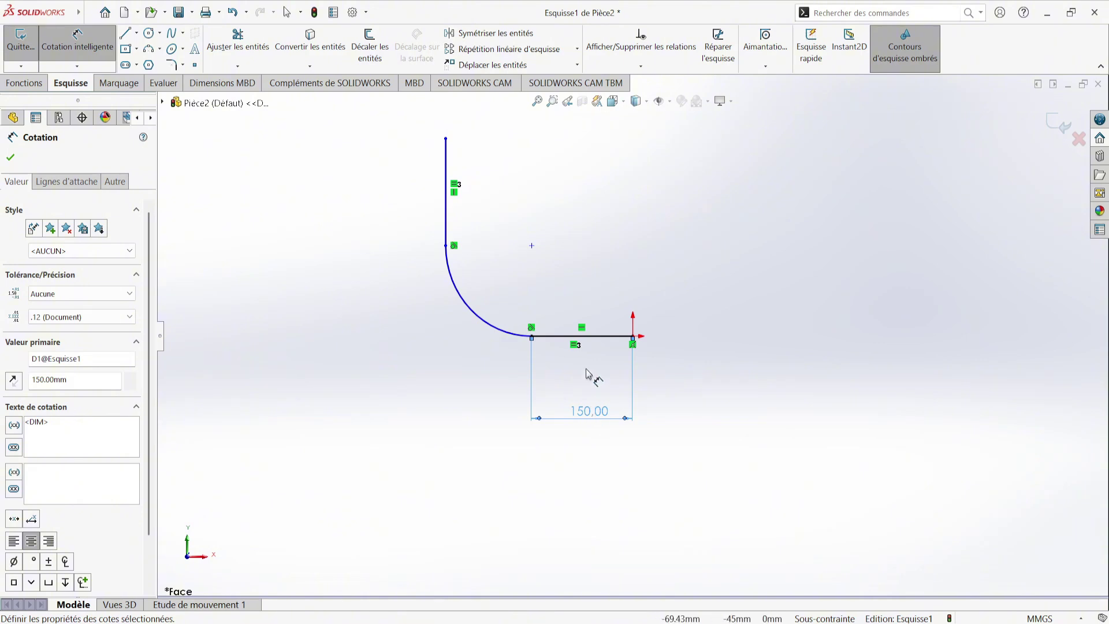
# Dimension the path arc with a radius of 260 mm and exit the sketch.
pyautogui.click(489, 321)
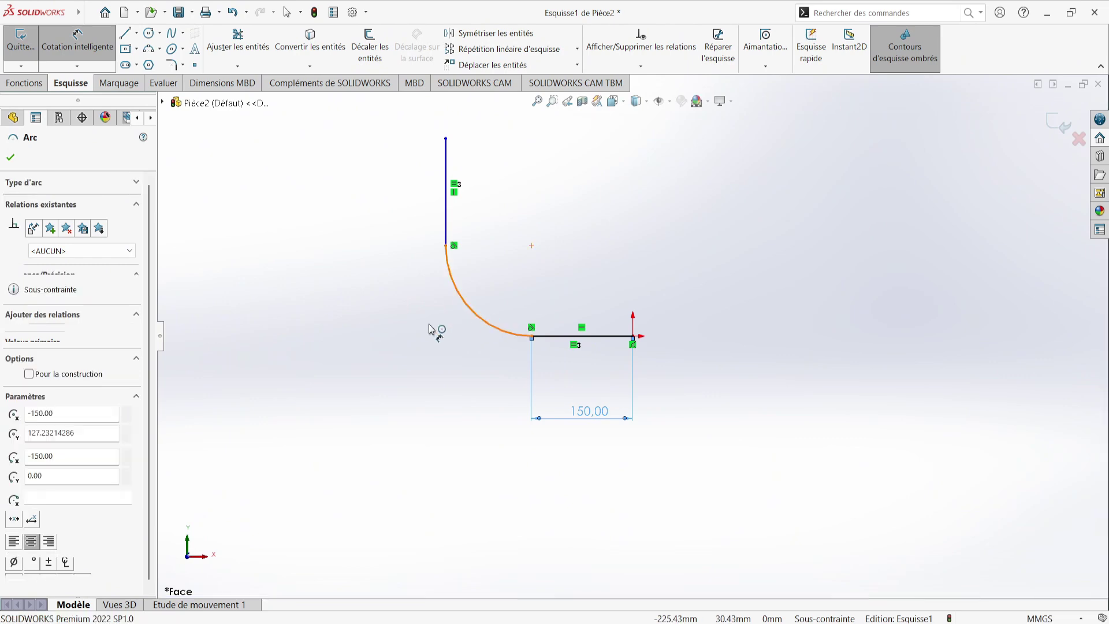
pyautogui.click(364, 349)
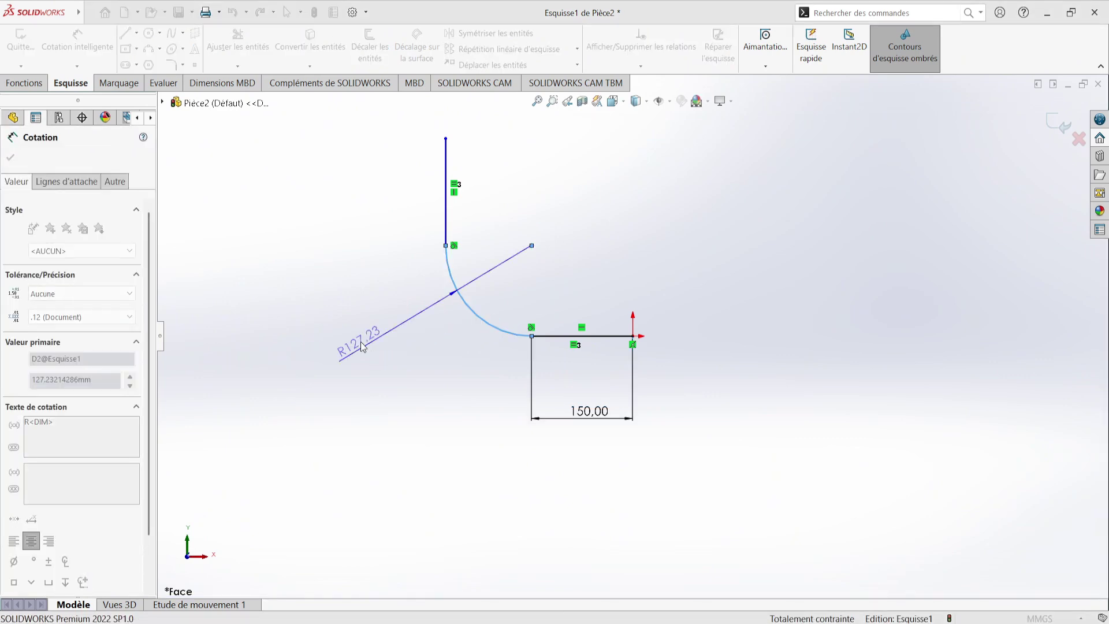
pyautogui.write('260')
pyautogui.press('Return')
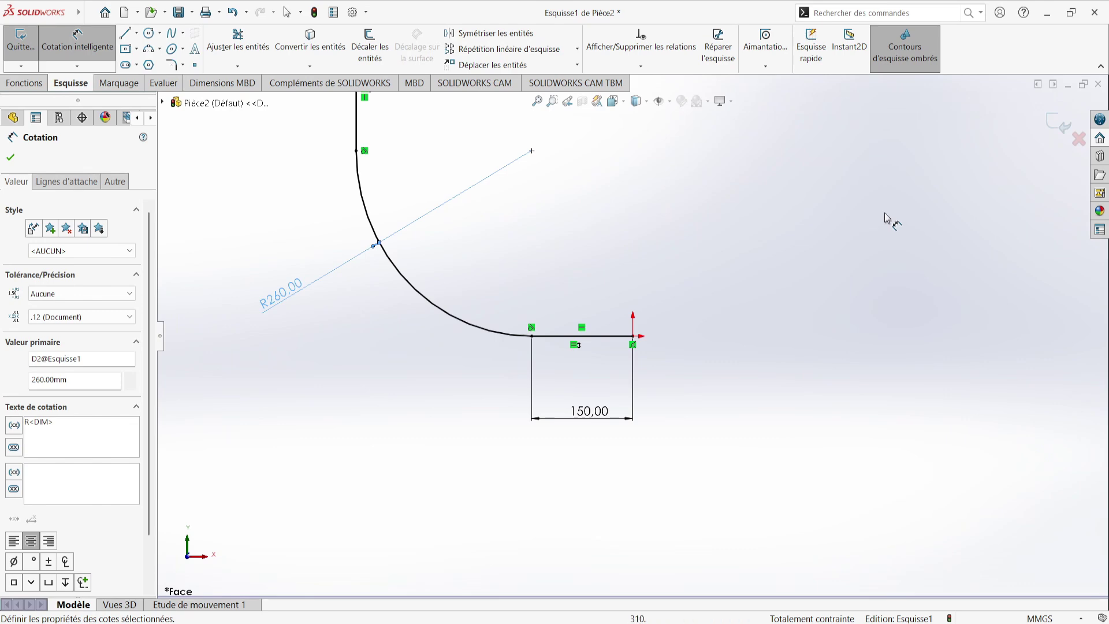
pyautogui.click(1057, 123)
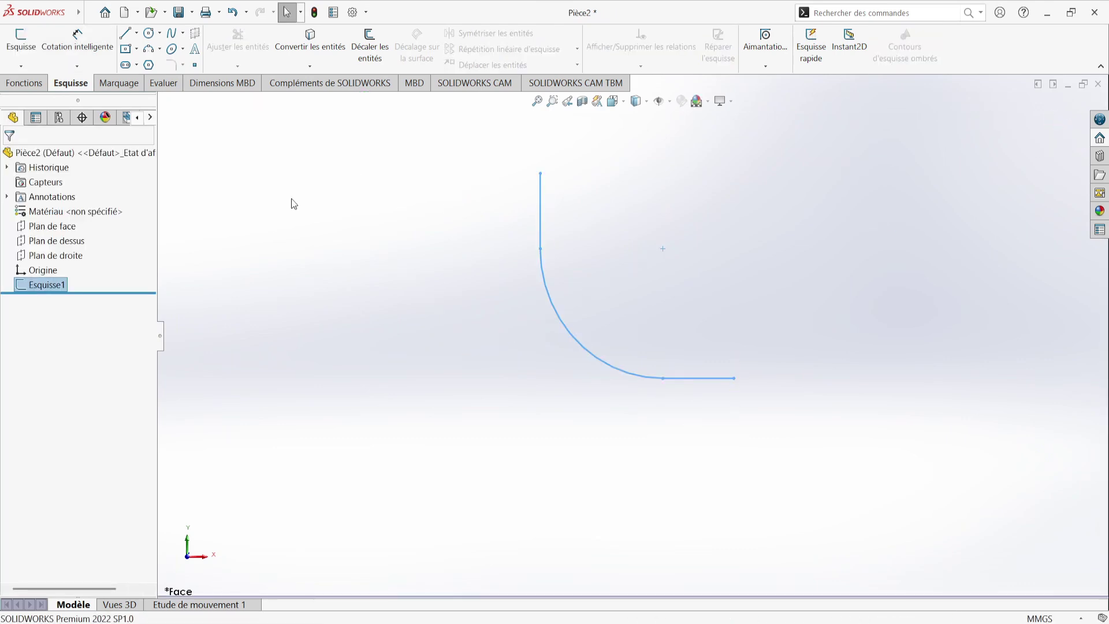
# Sketch a circle of about 150 mm radius on the right plane, centred on the origin.
pyautogui.click(69, 256)
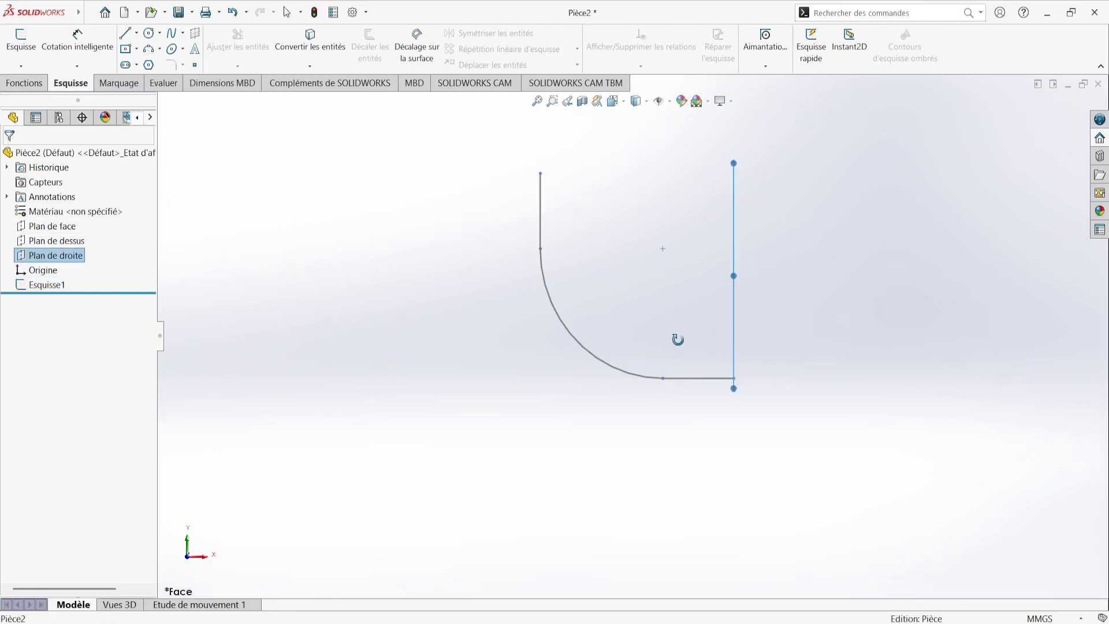
pyautogui.click(73, 260)
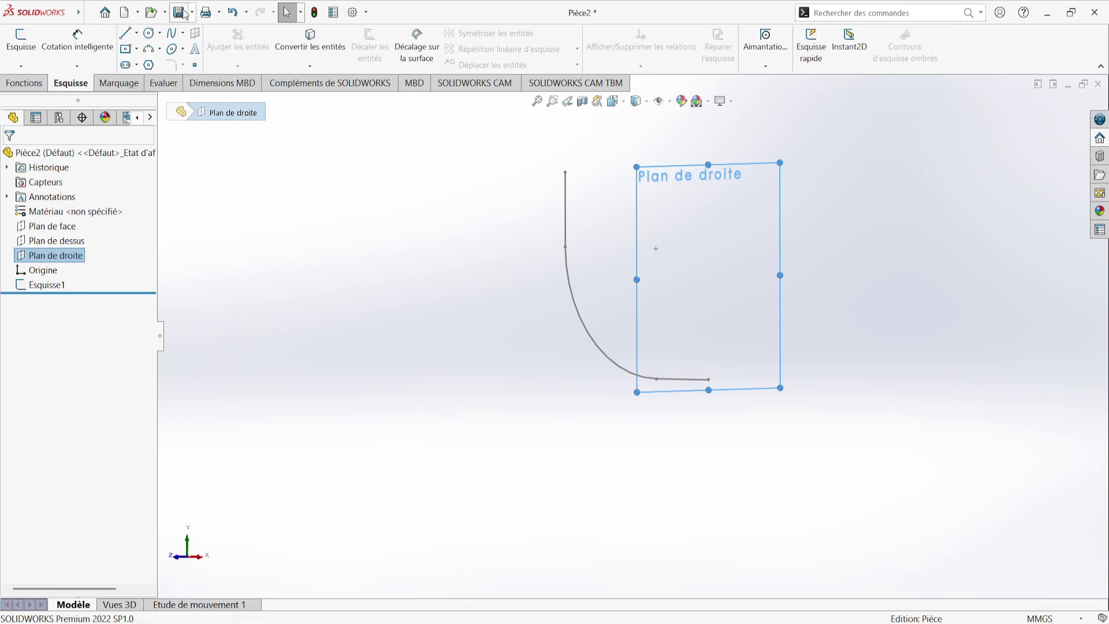
pyautogui.click(148, 33)
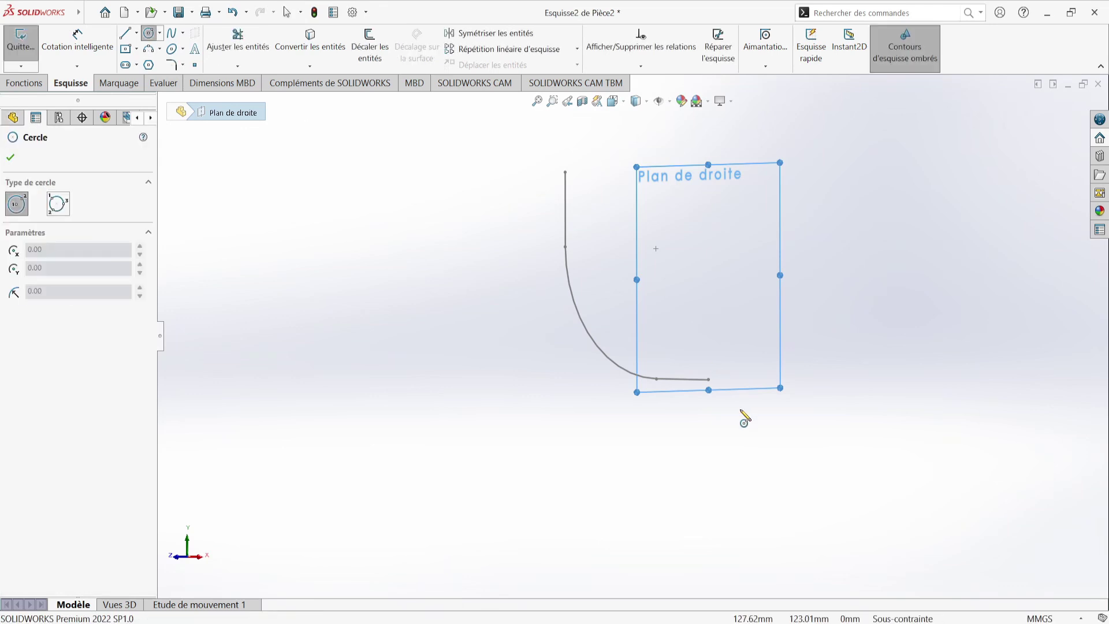
pyautogui.click(550, 424)
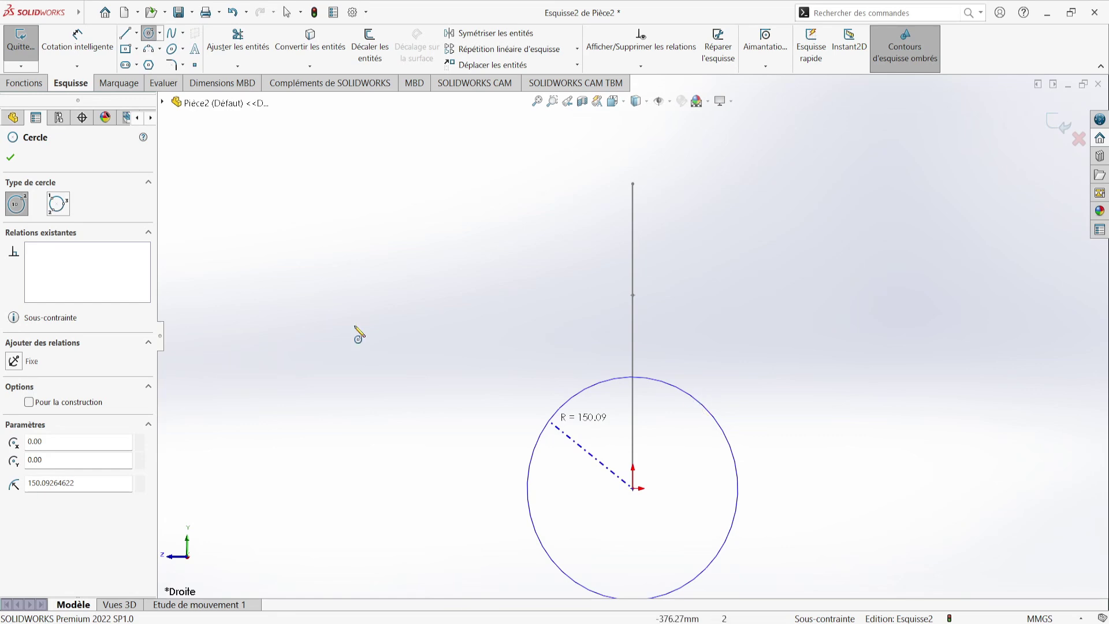
# Dimension the circle's diameter at 290 mm and exit the sketch.
pyautogui.click(77, 40)
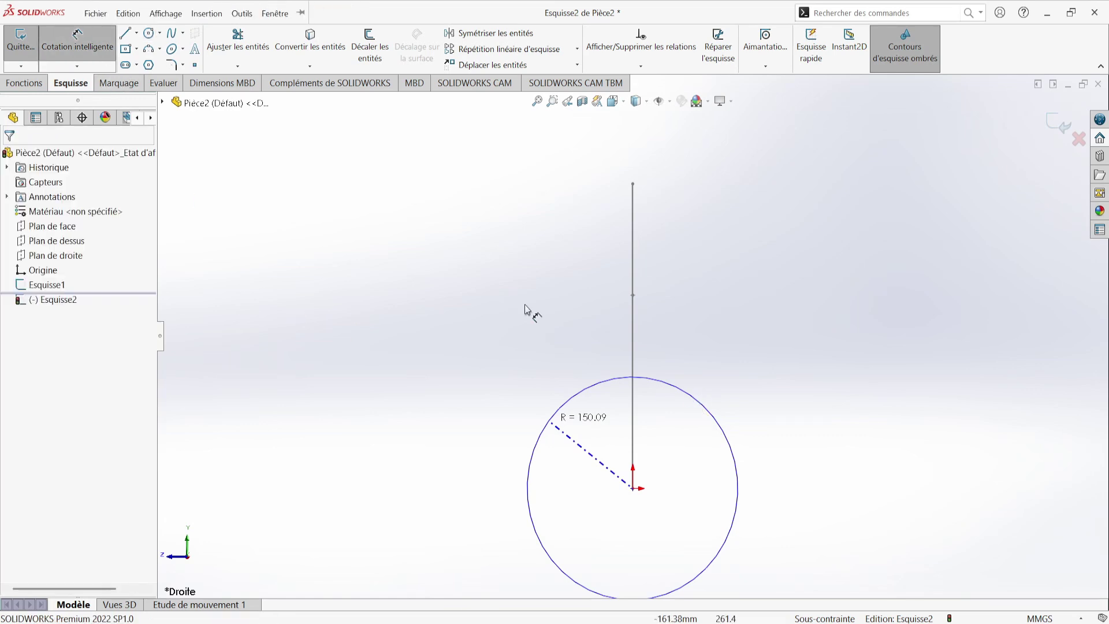
pyautogui.click(561, 414)
pyautogui.click(460, 361)
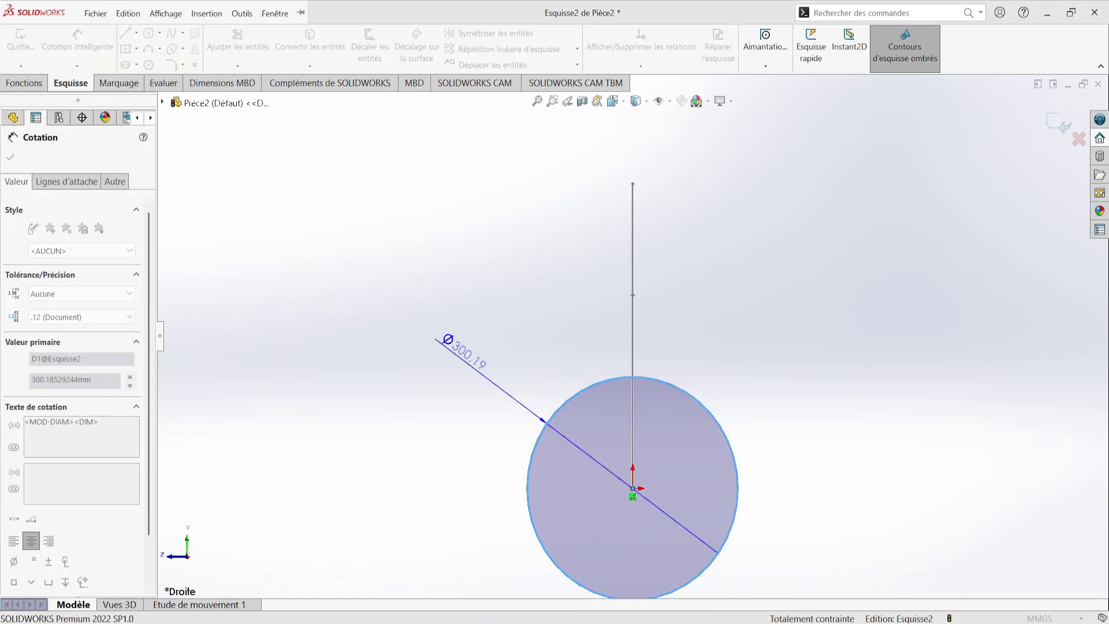
pyautogui.write('290')
pyautogui.press('Return')
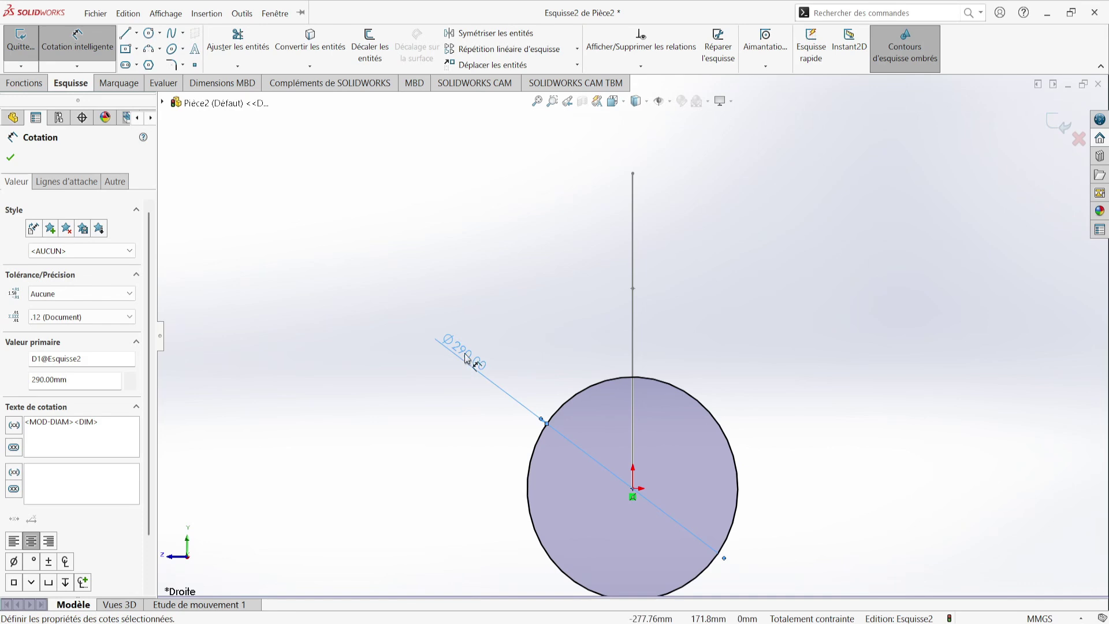
pyautogui.click(1055, 129)
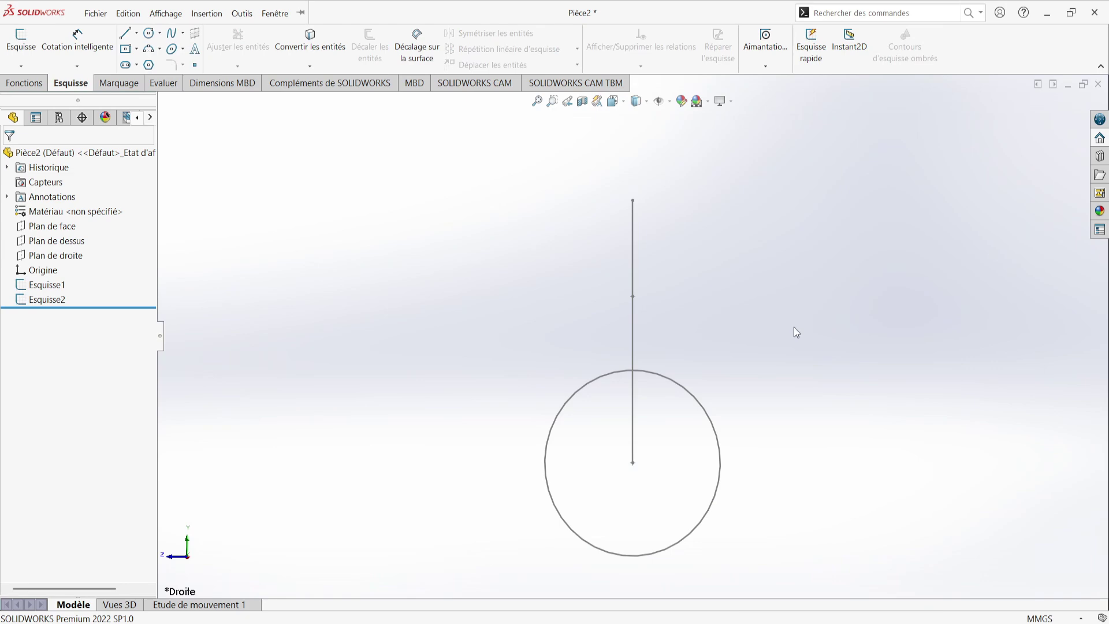
# Start a swept boss with the circle sketch as the profile and the line-and-arc sketch as the path.
pyautogui.click(31, 87)
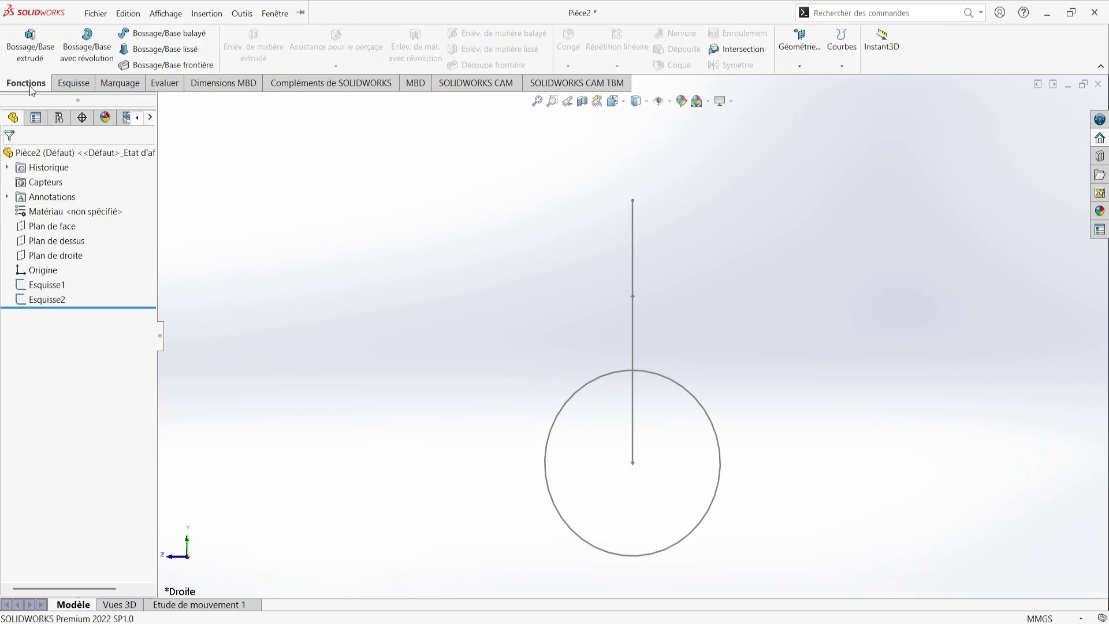
pyautogui.click(167, 34)
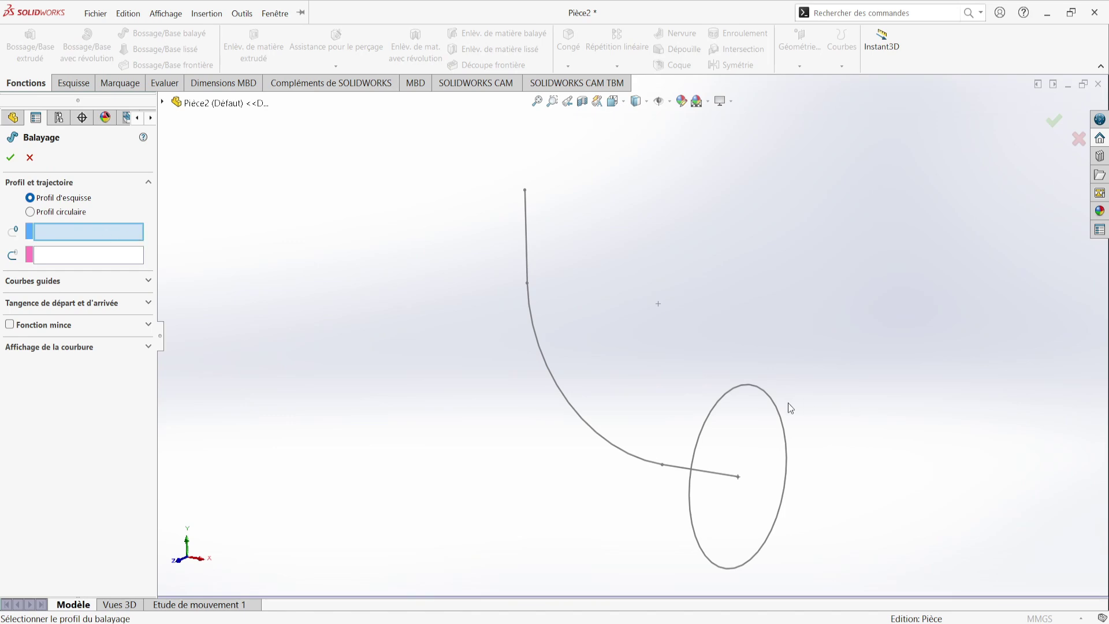
pyautogui.click(752, 388)
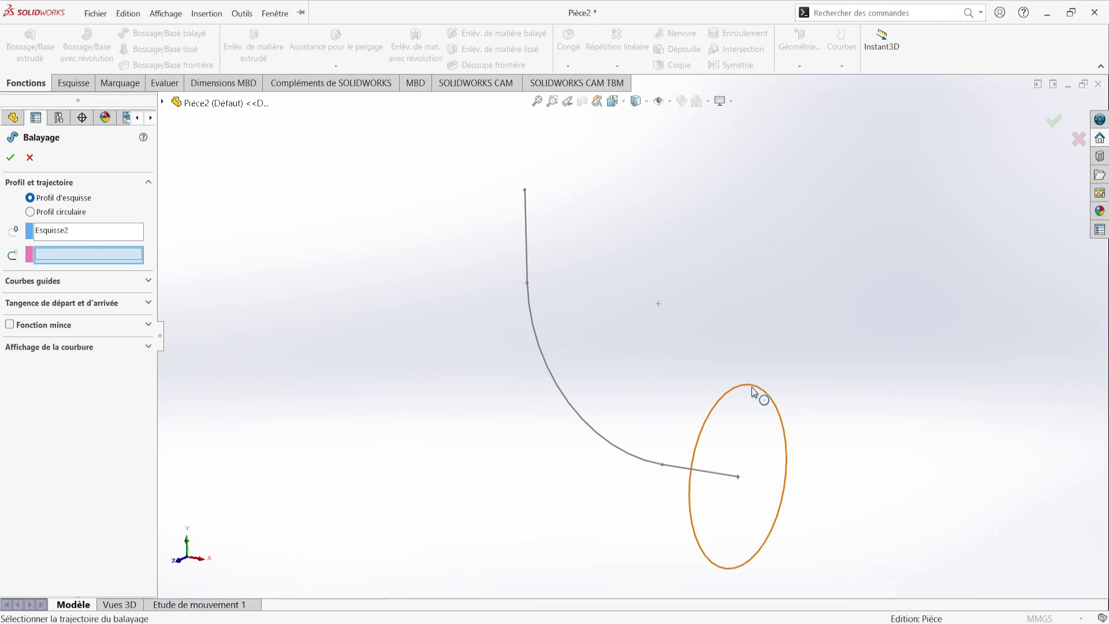
pyautogui.click(612, 444)
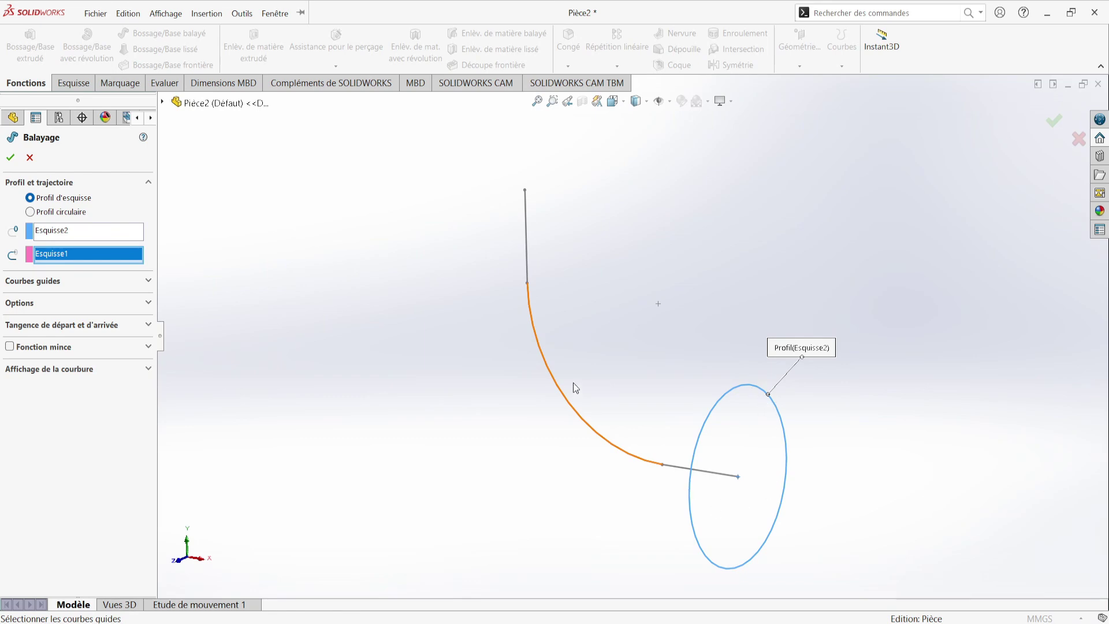
# Make the sweep a thin feature with a 40 mm wall in one direction, reversed towards the inside, and create it.
pyautogui.click(10, 347)
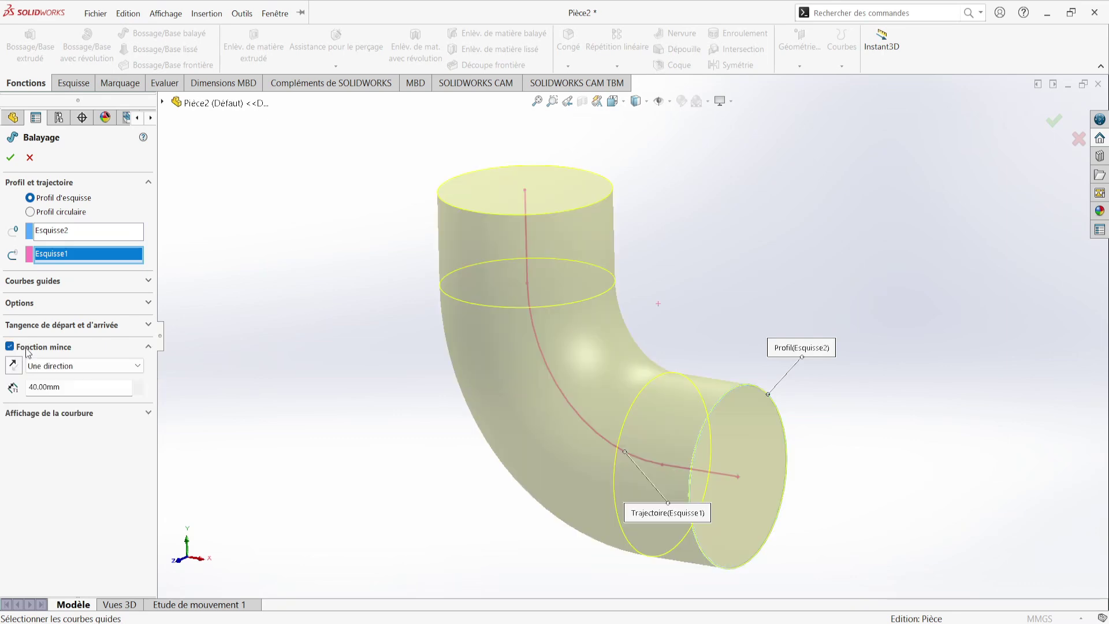
pyautogui.click(104, 388)
pyautogui.write('40')
pyautogui.press('Return')
pyautogui.click(13, 367)
pyautogui.click(1053, 123)
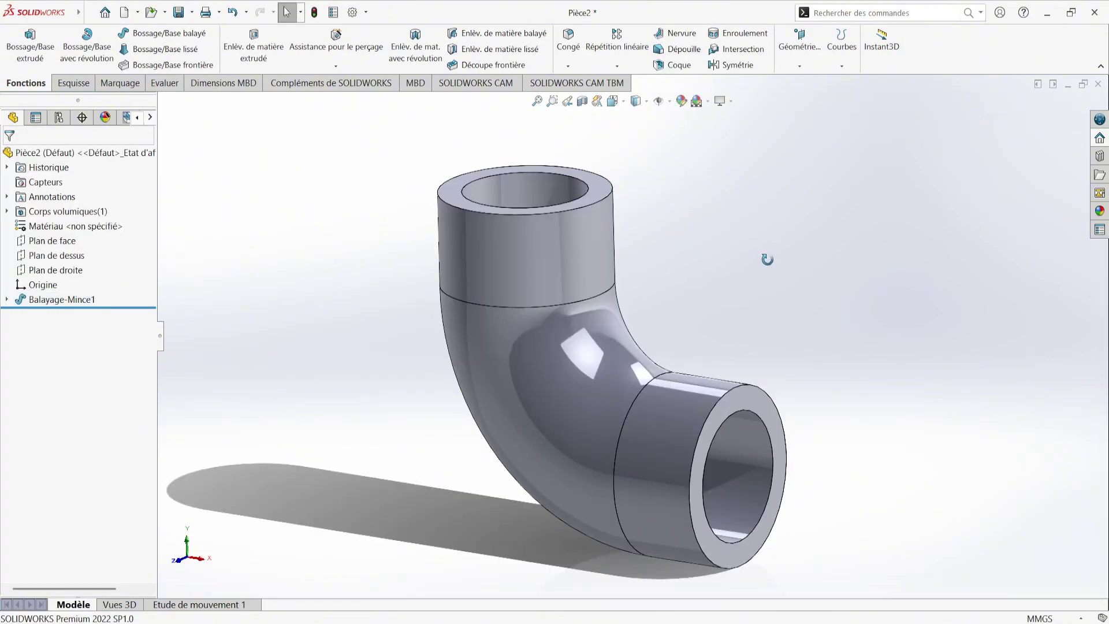
# Check the reference drawing, then sketch a centre rectangle about 426 mm wide and 417 mm high on the elbow's horizontal-end face, centred on the origin.
pyautogui.moveTo(730, 297); pyautogui.dragTo(739, 302)
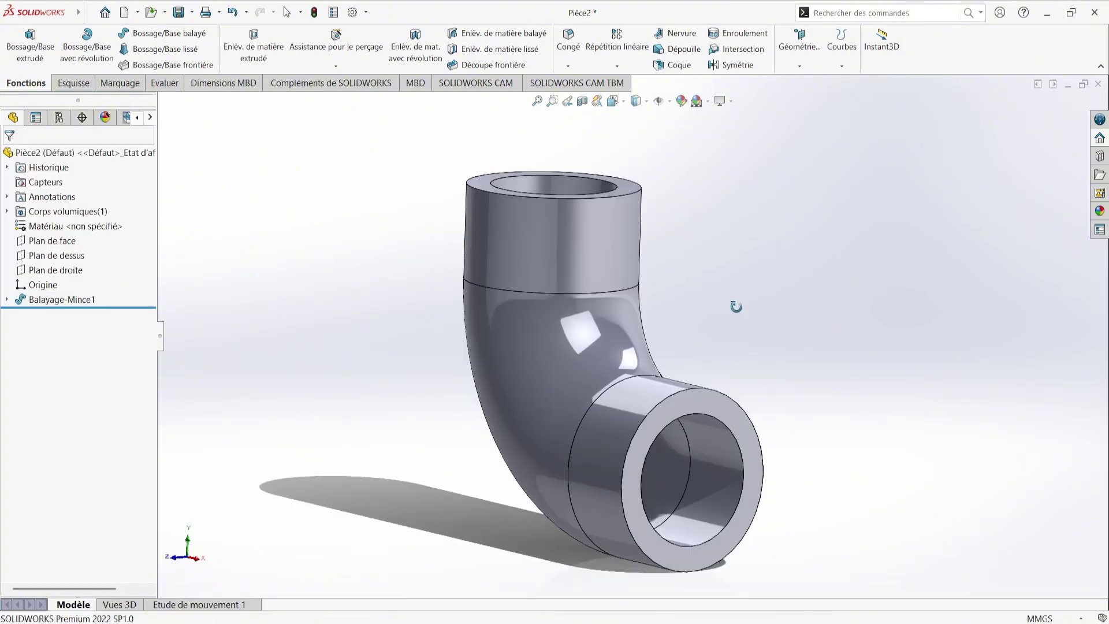
pyautogui.press('Escape')
pyautogui.moveTo(741, 299); pyautogui.dragTo(750, 284, button='middle')
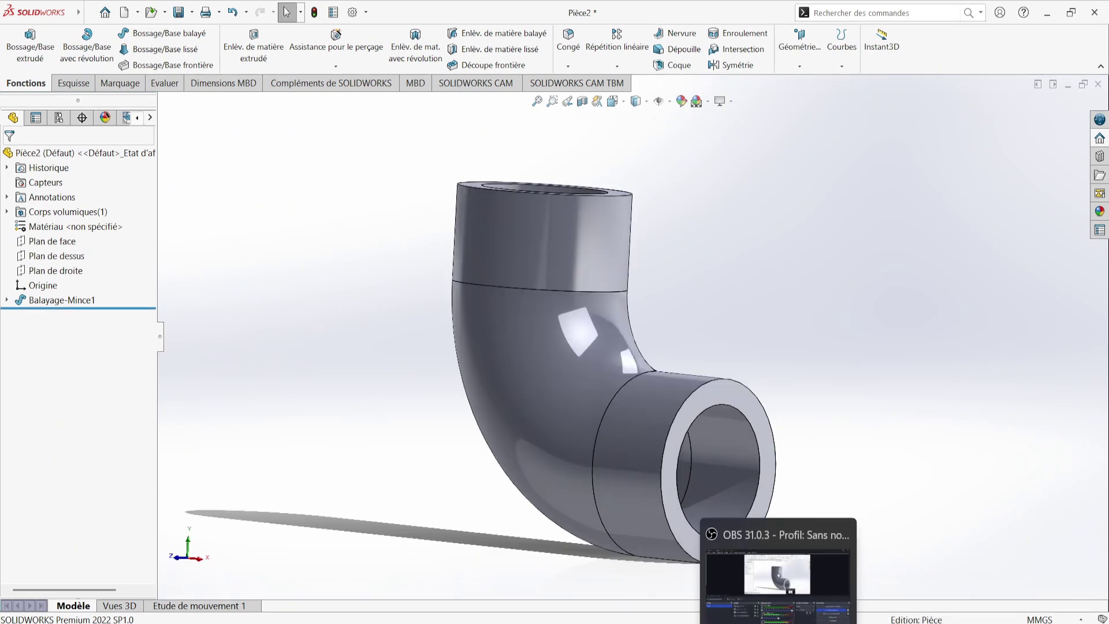
pyautogui.click(808, 621)
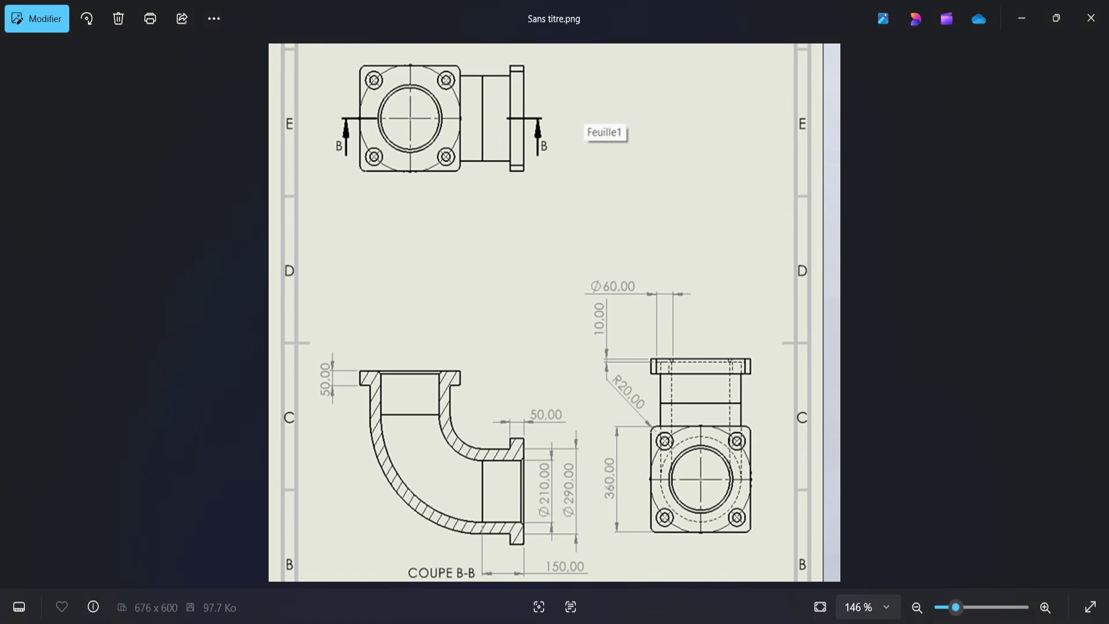
pyautogui.click(729, 617)
pyautogui.click(763, 408)
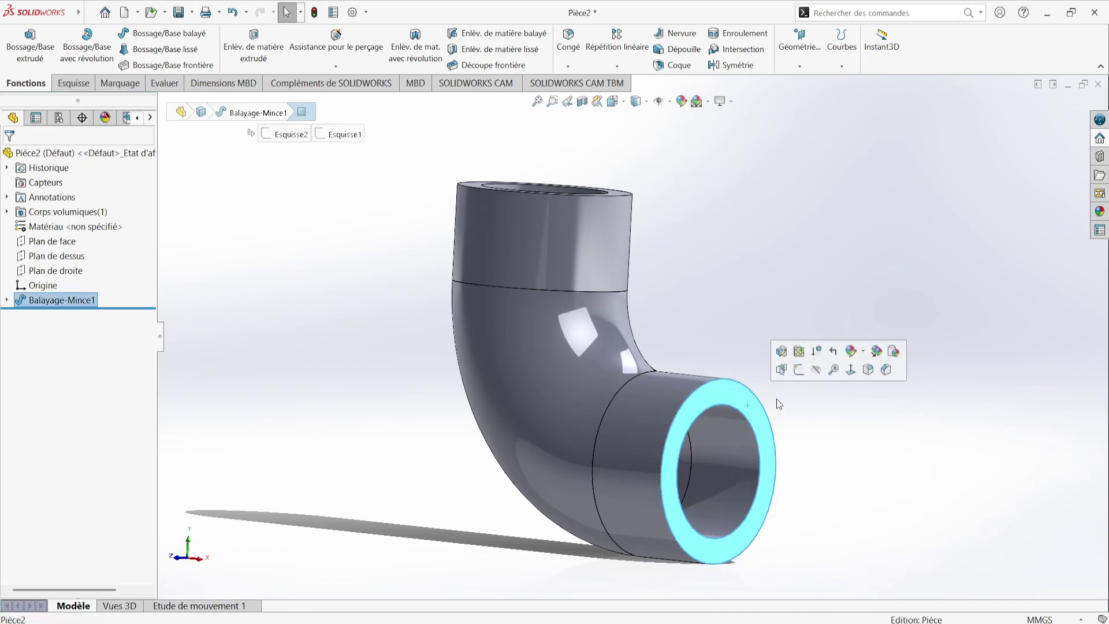
pyautogui.click(851, 369)
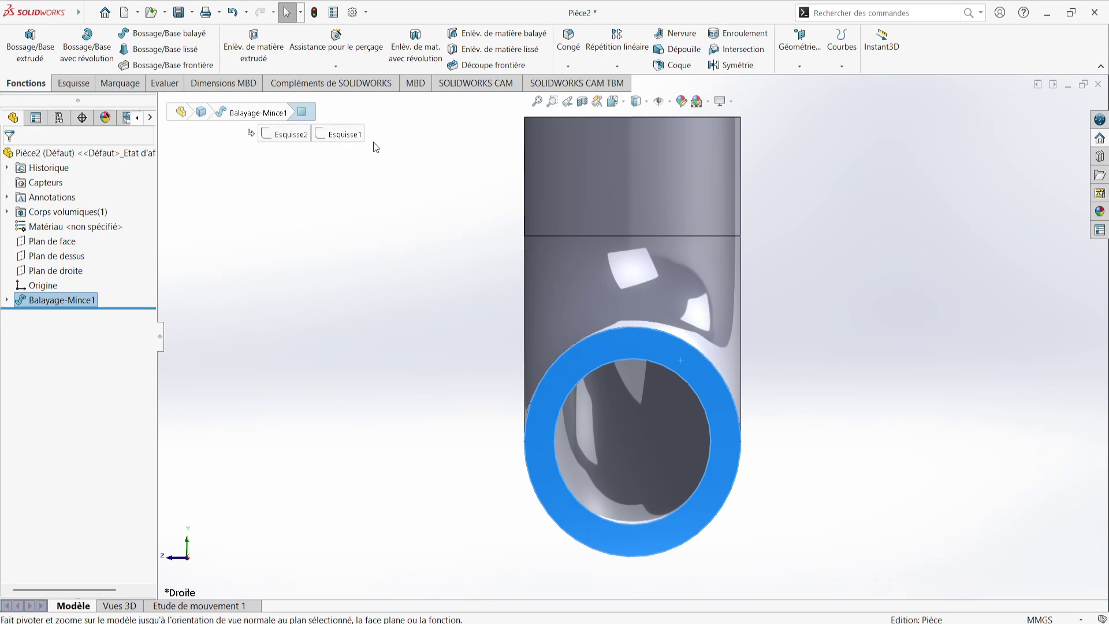
pyautogui.click(73, 83)
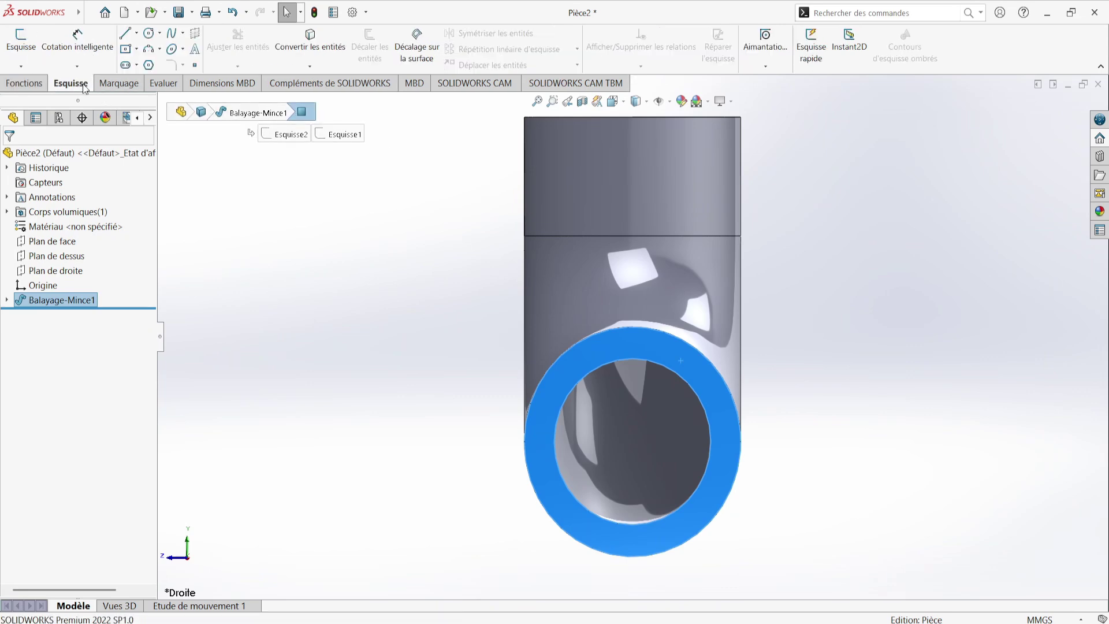
pyautogui.click(137, 49)
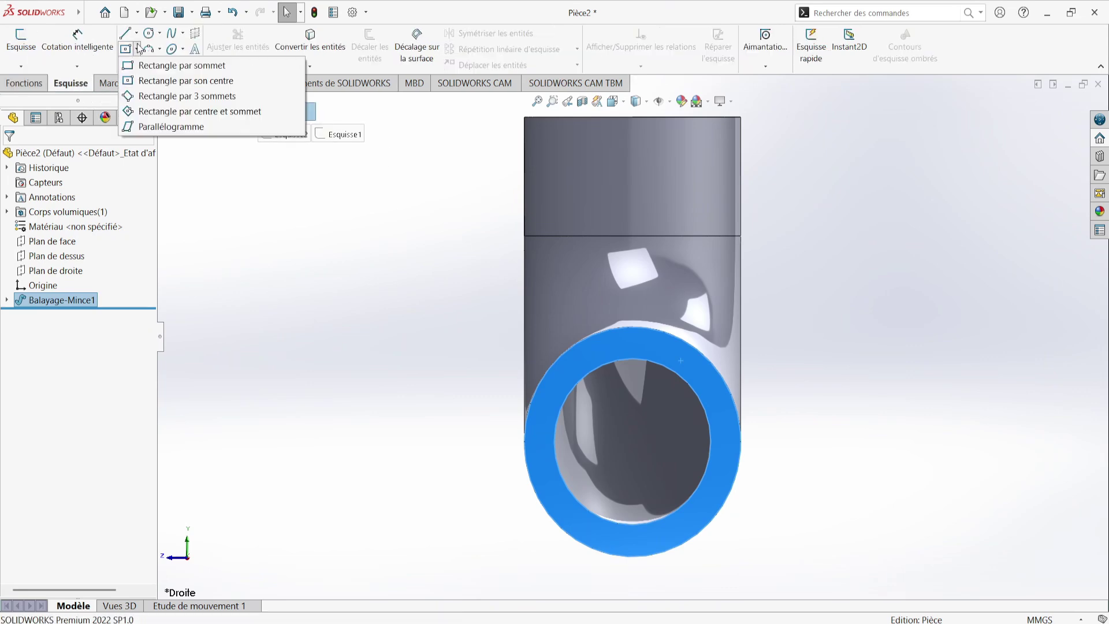
pyautogui.click(221, 87)
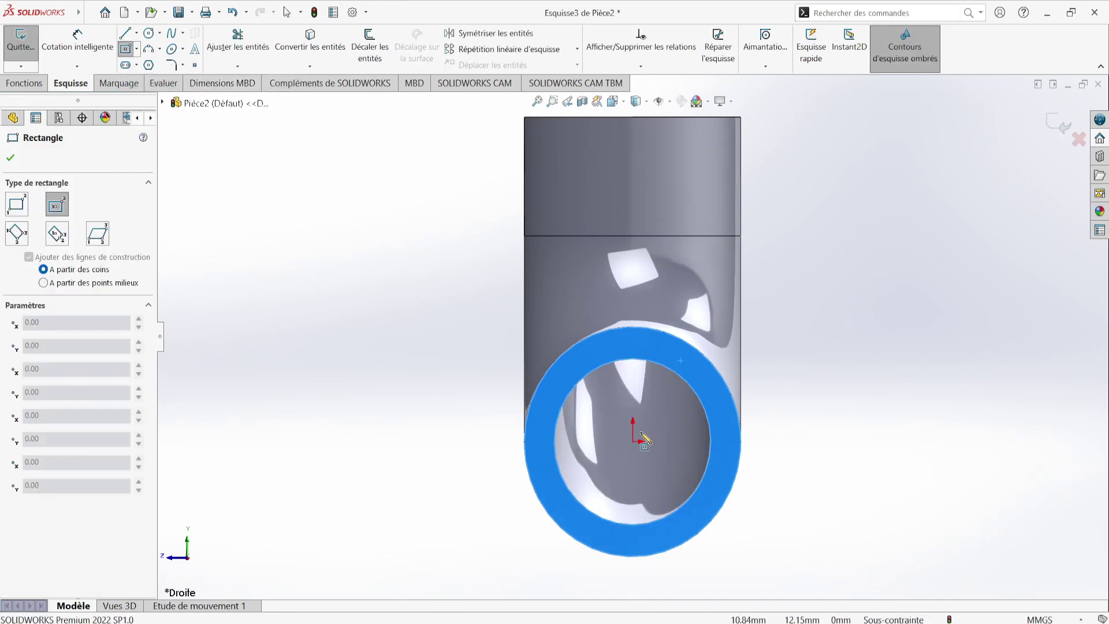
pyautogui.click(633, 442)
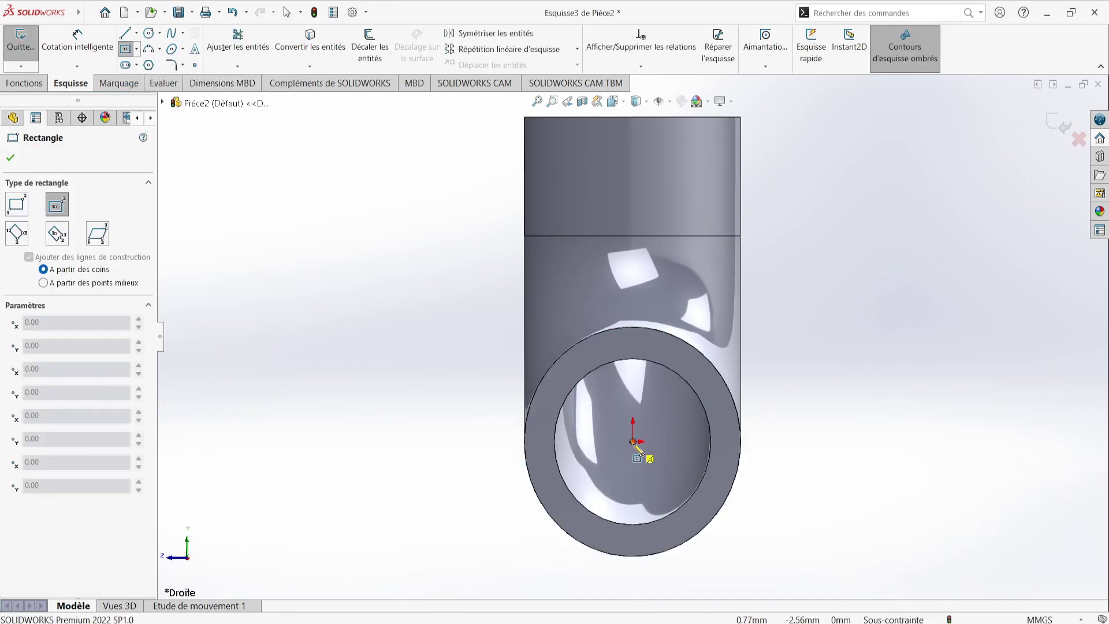
pyautogui.click(474, 278)
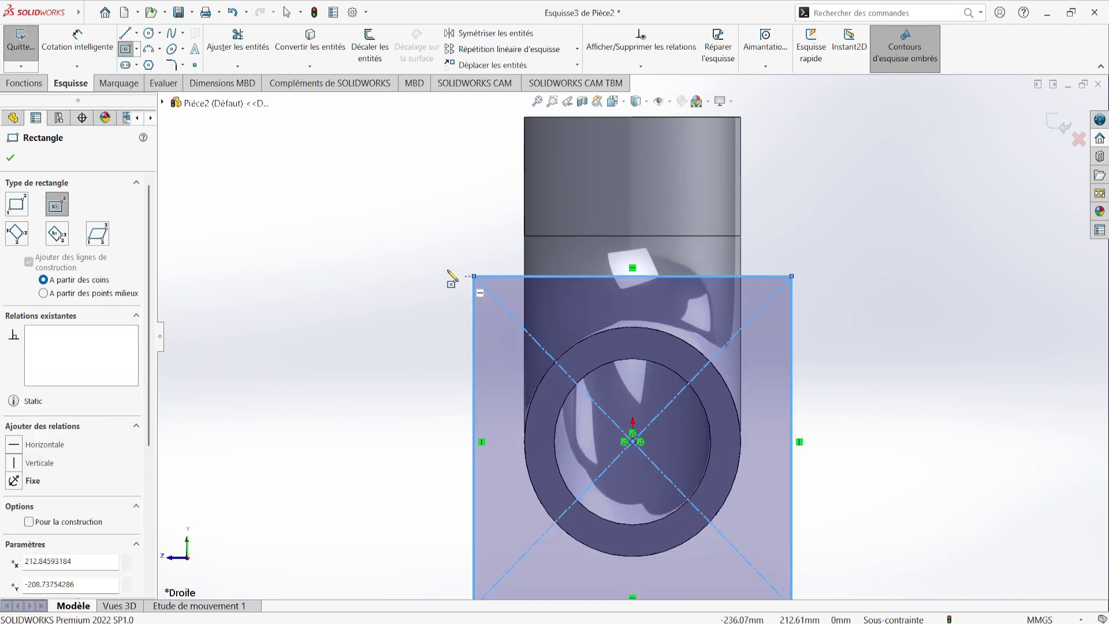
# Dimension the rectangle's height and width at 360 mm each, taking the size from the reference drawing.
pyautogui.click(96, 35)
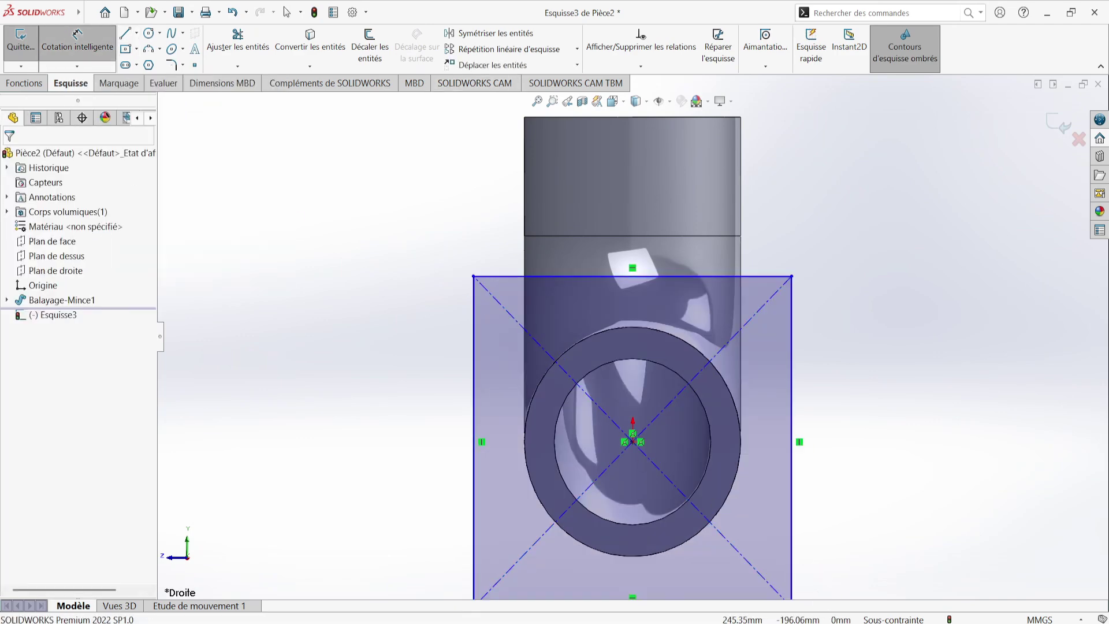
pyautogui.hotkey('alt', 'Tab')
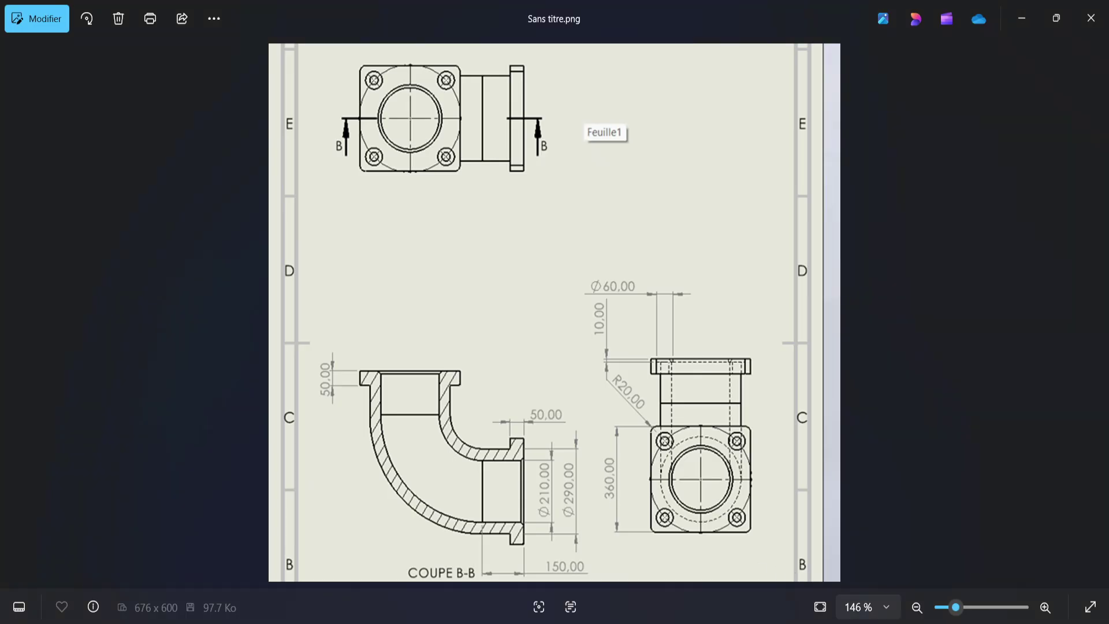
pyautogui.hotkey('alt', 'Tab')
pyautogui.click(792, 342)
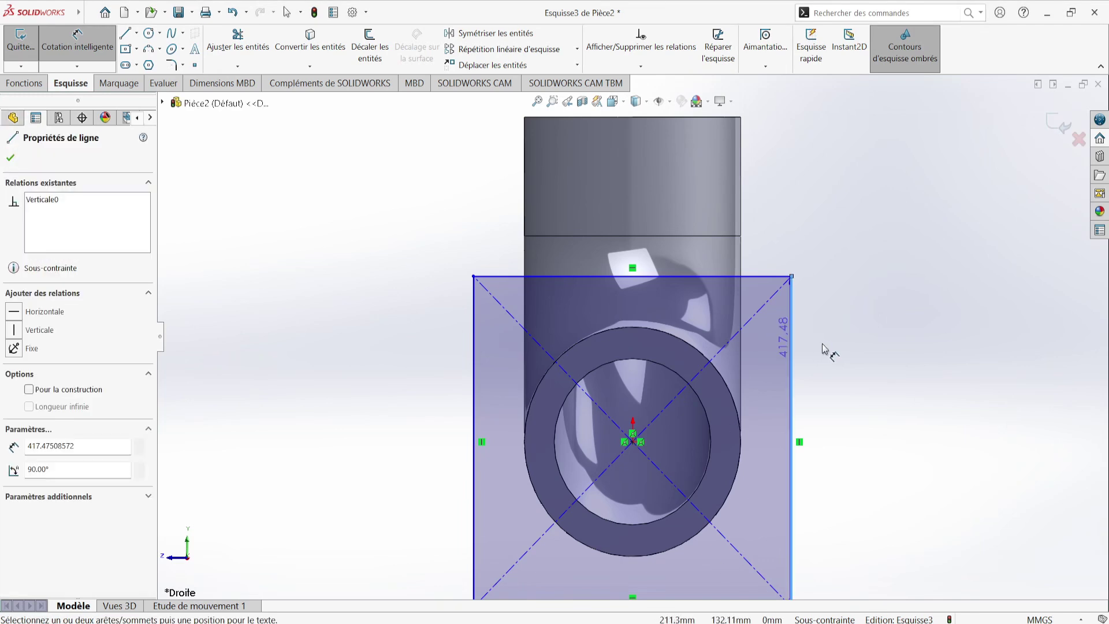
pyautogui.click(862, 349)
pyautogui.write('360')
pyautogui.press('Return')
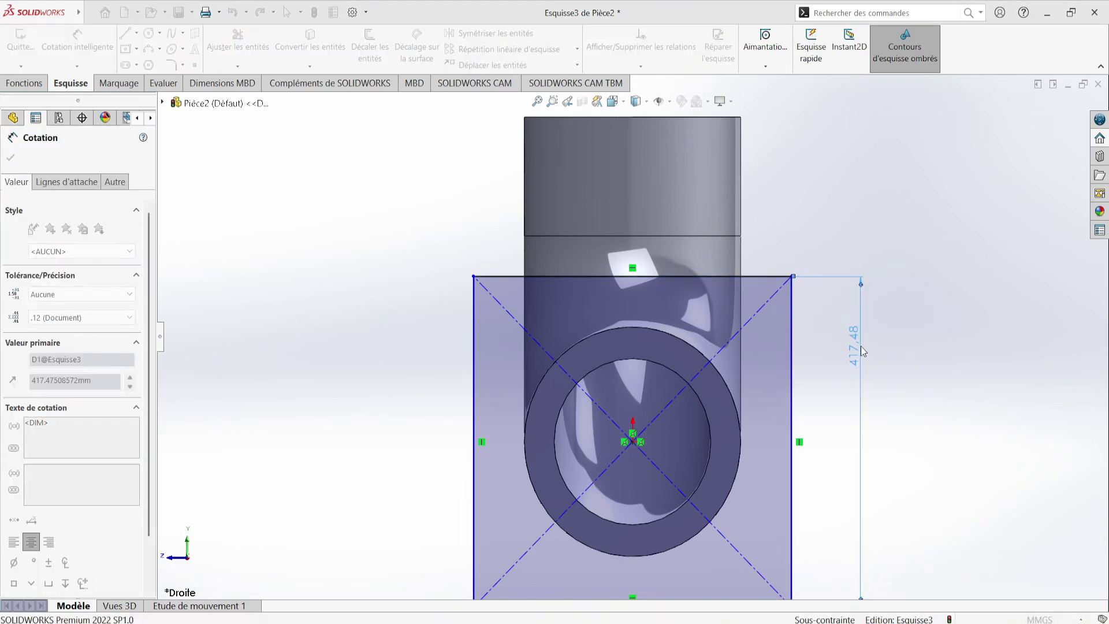
pyautogui.click(722, 299)
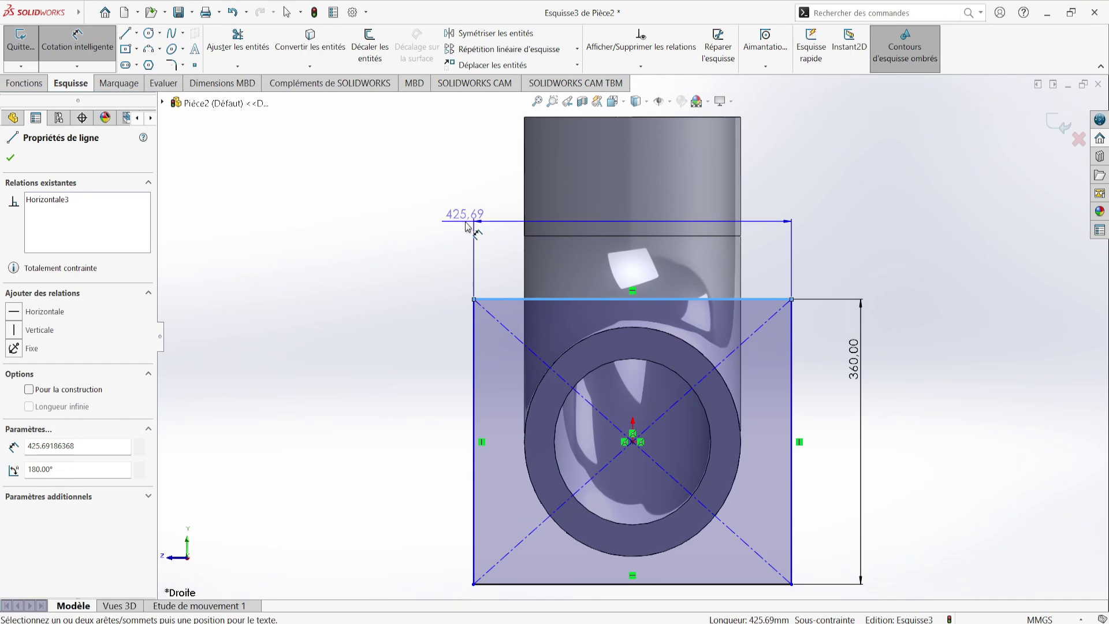
pyautogui.click(468, 225)
pyautogui.write('360')
pyautogui.press('Return')
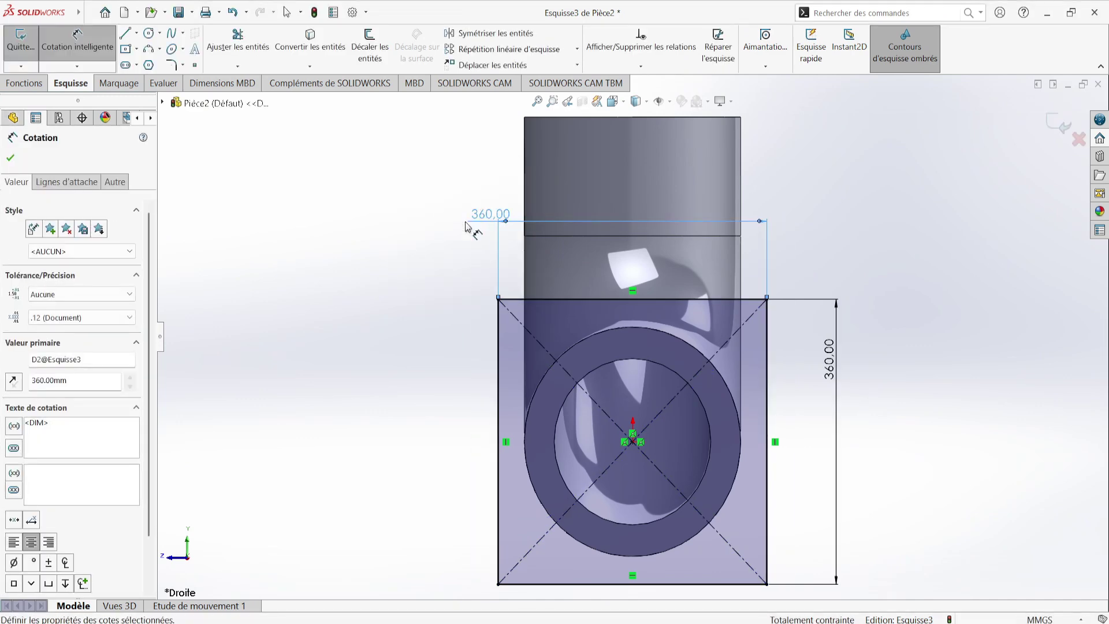
# Start a blind boss extrusion of the square with a depth of 50 mm, reversed back along the pipe.
pyautogui.click(36, 86)
pyautogui.click(31, 43)
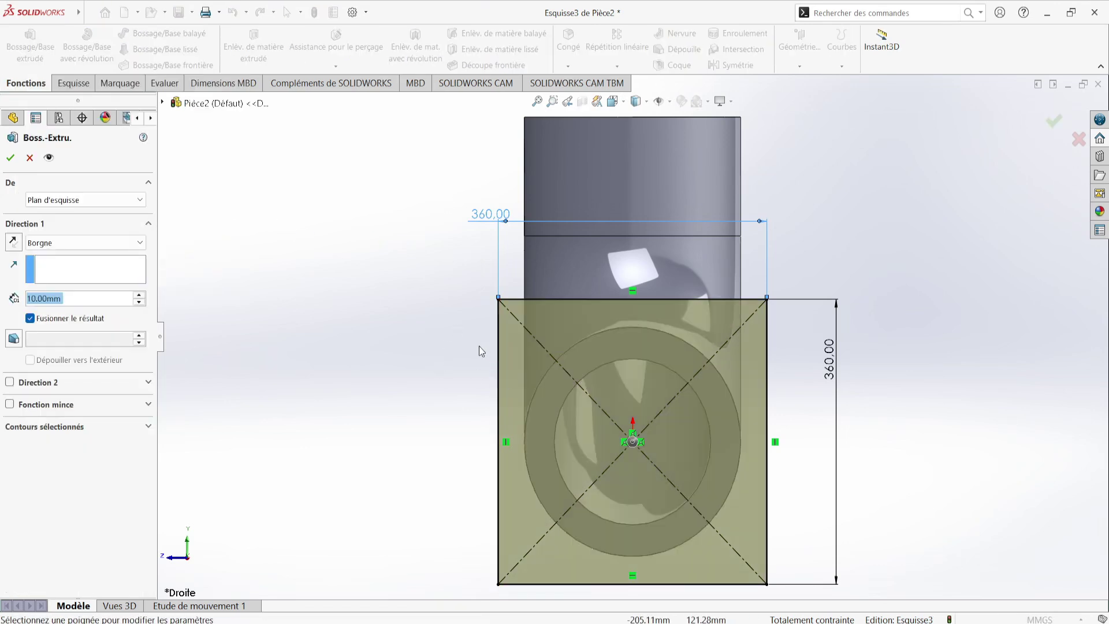
pyautogui.moveTo(480, 349); pyautogui.dragTo(664, 370, button='middle')
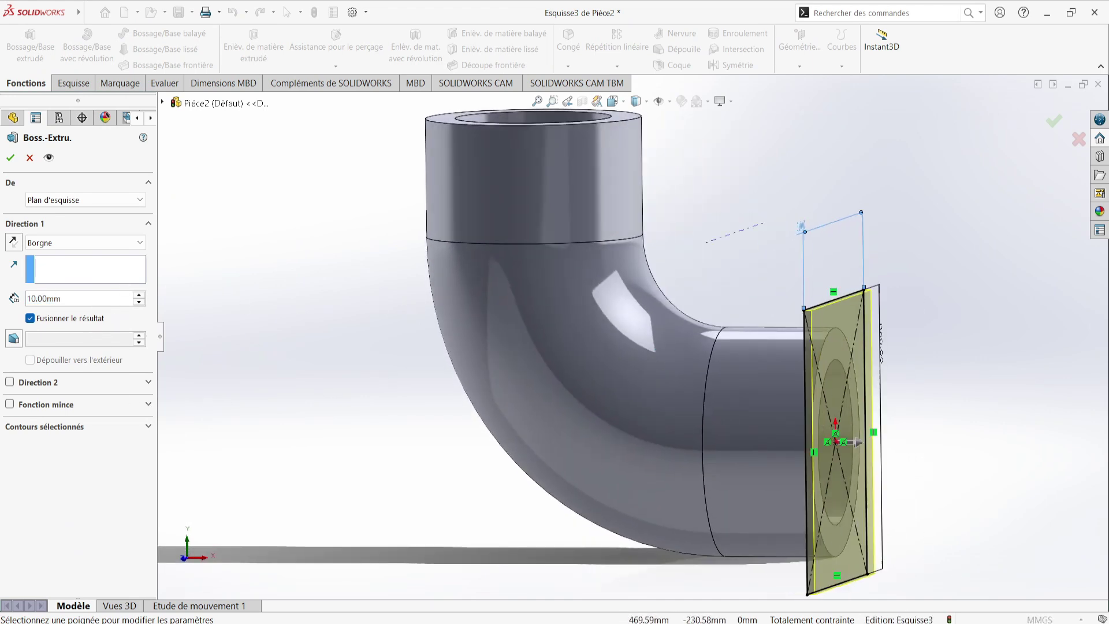
pyautogui.hotkey('alt', 'Tab')
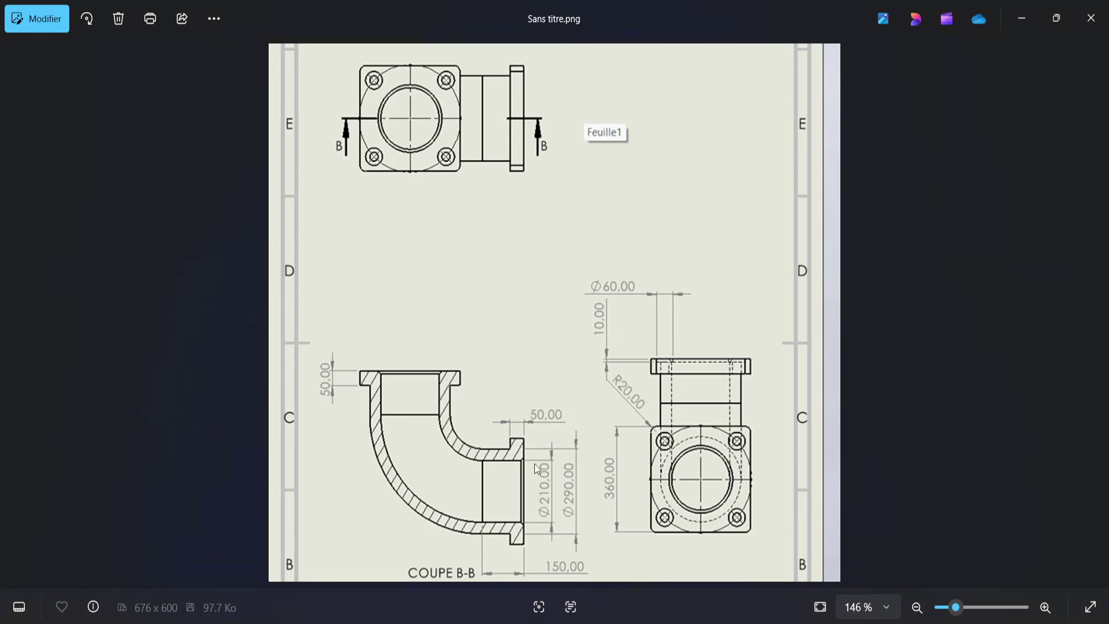
pyautogui.hotkey('alt', 'Tab')
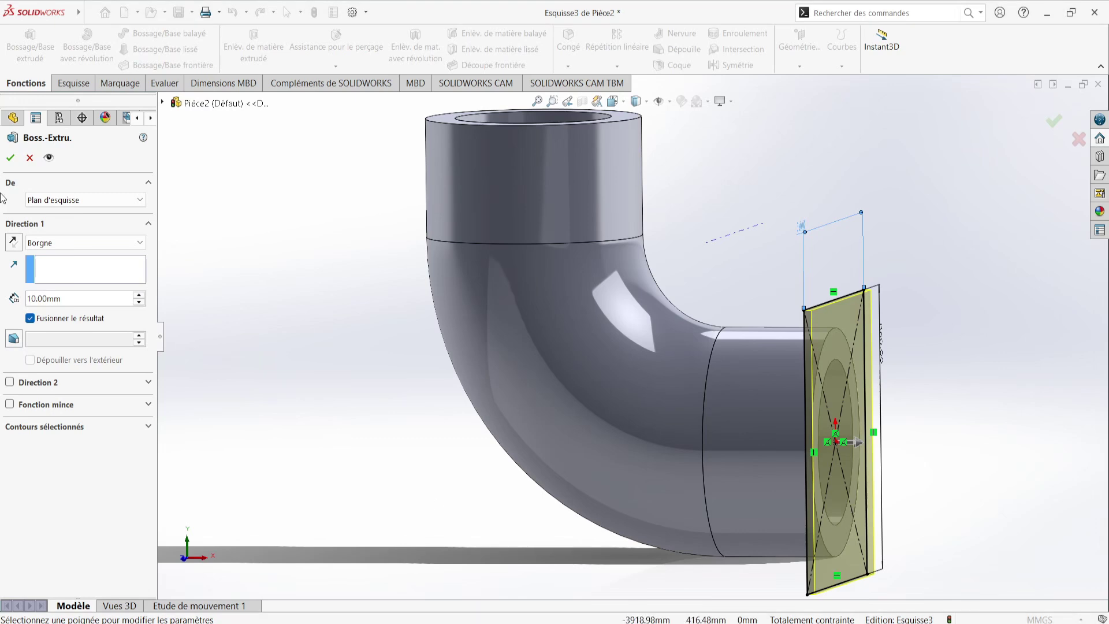
pyautogui.doubleClick(78, 296)
pyautogui.write('50')
pyautogui.press('Return')
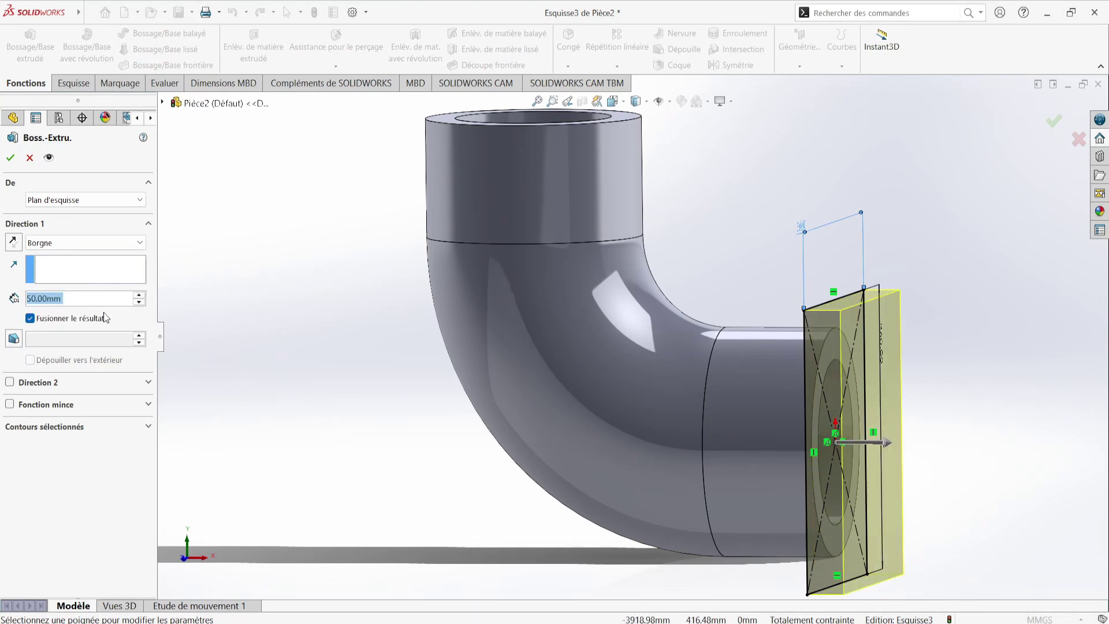
pyautogui.click(13, 241)
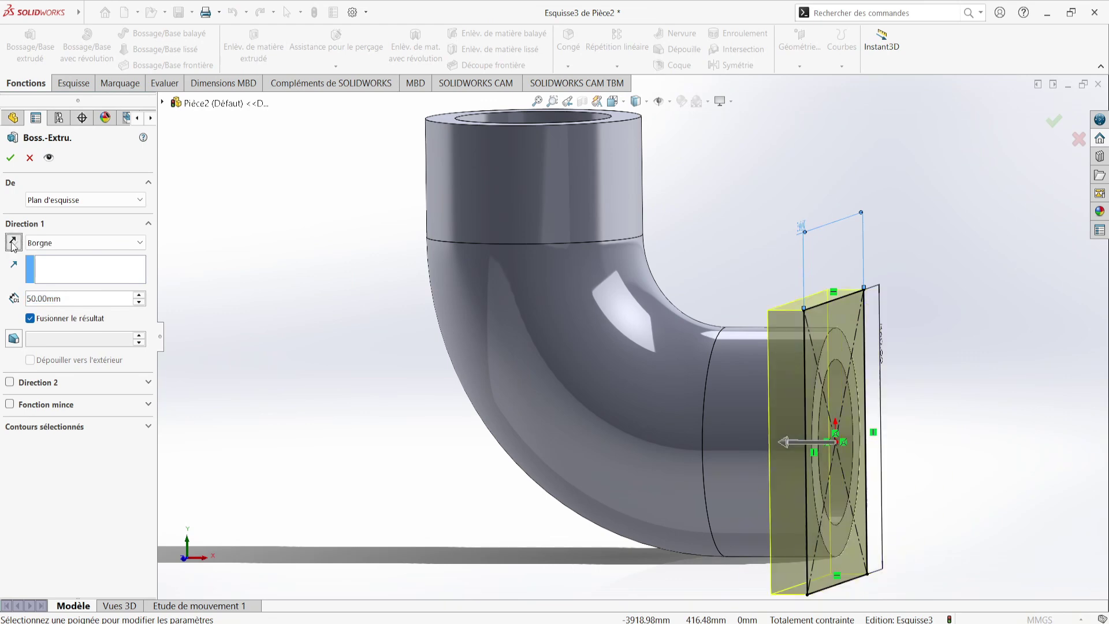
# Limit the extrusion to the region between the square and the pipe's outer circle, and create the flange.
pyautogui.moveTo(755, 341); pyautogui.dragTo(680, 343, button='middle')
pyautogui.moveTo(795, 326); pyautogui.dragTo(622, 275, button='middle')
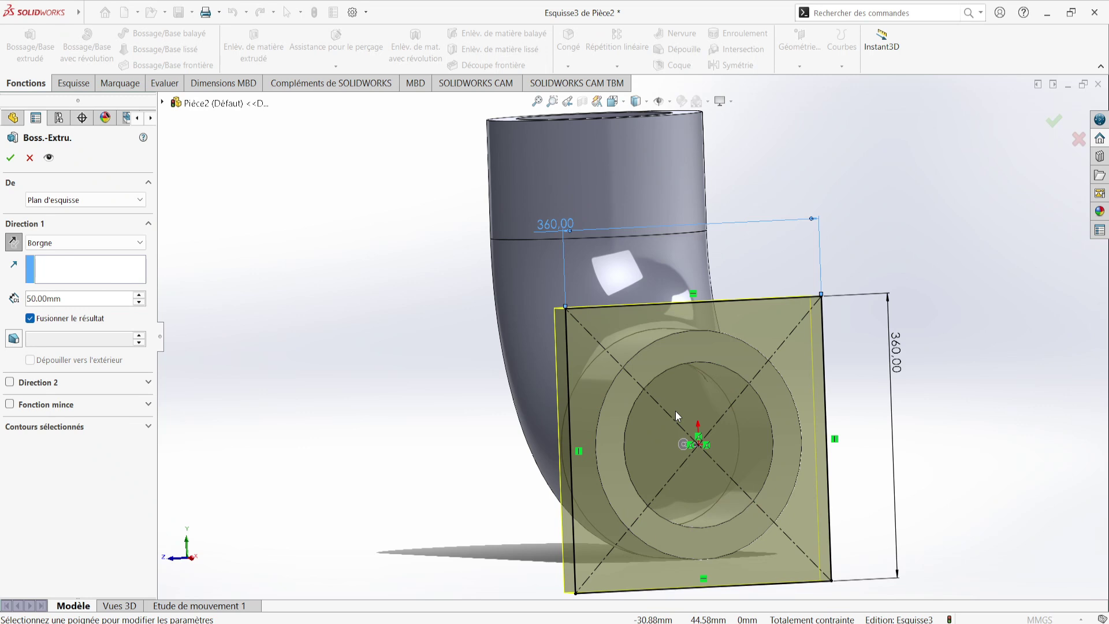
pyautogui.click(77, 428)
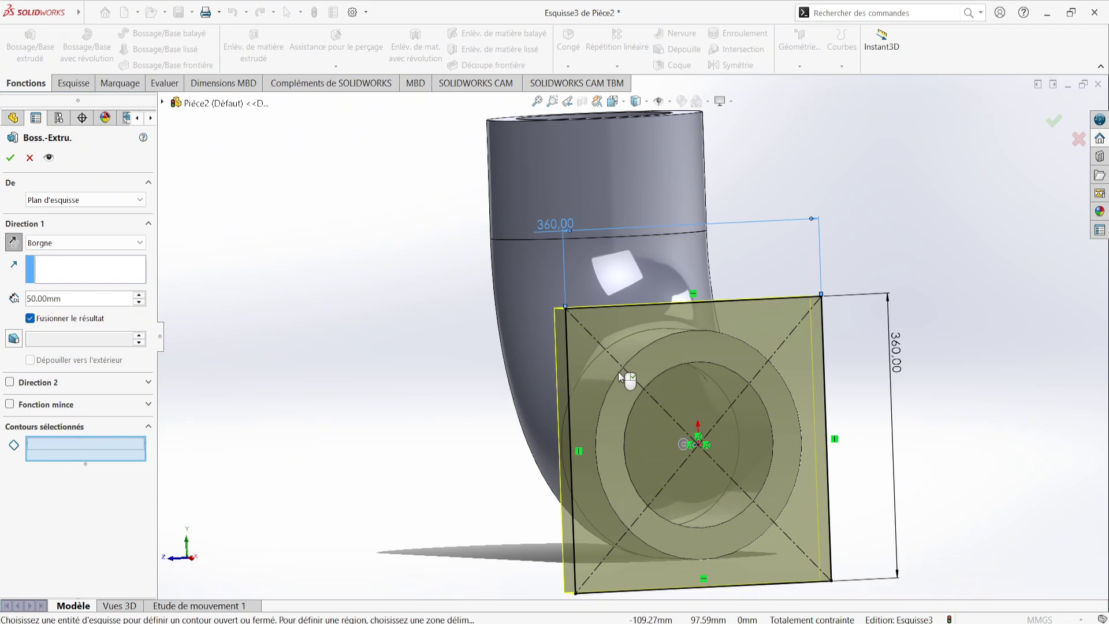
pyautogui.click(583, 359)
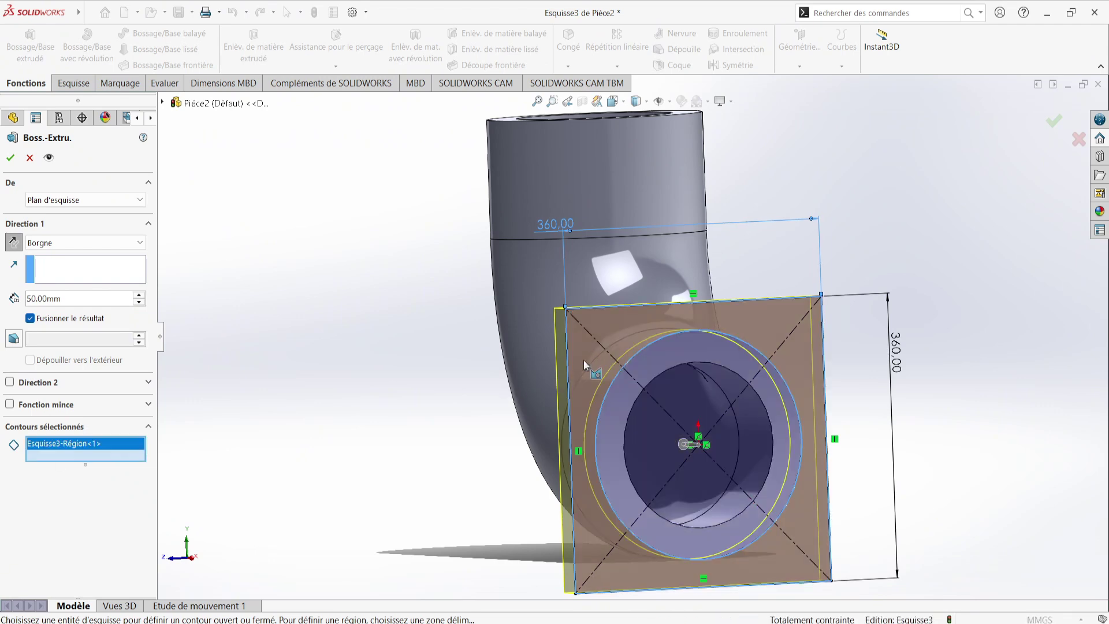
pyautogui.click(1052, 121)
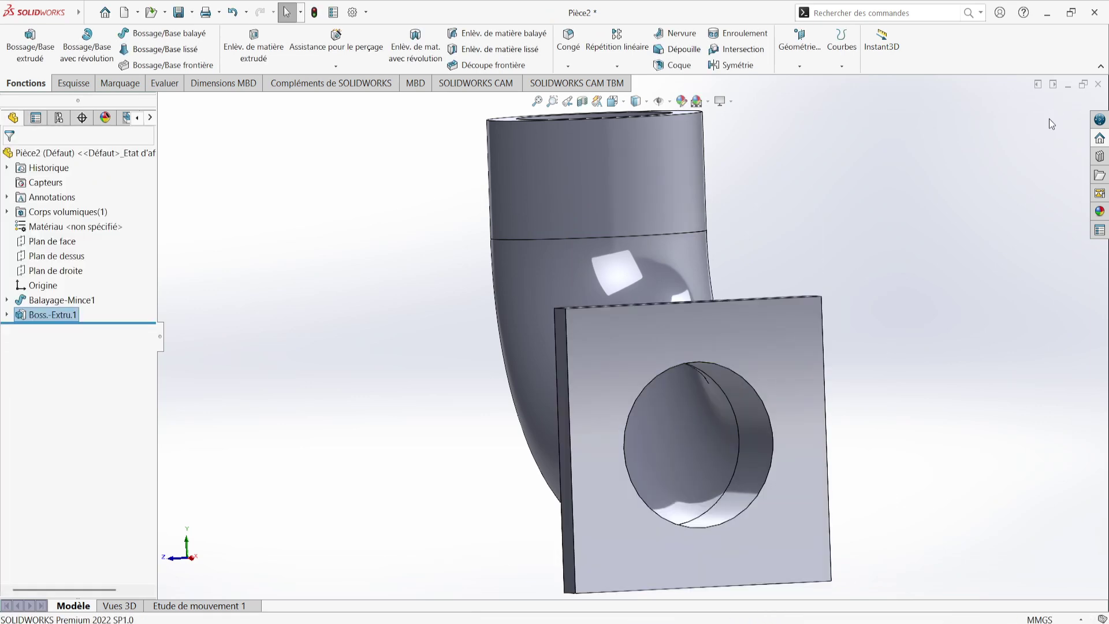
# Start a constant-radius fillet and select the square flange's four short corner edges.
pyautogui.click(896, 322)
pyautogui.moveTo(895, 321); pyautogui.dragTo(749, 376, button='middle')
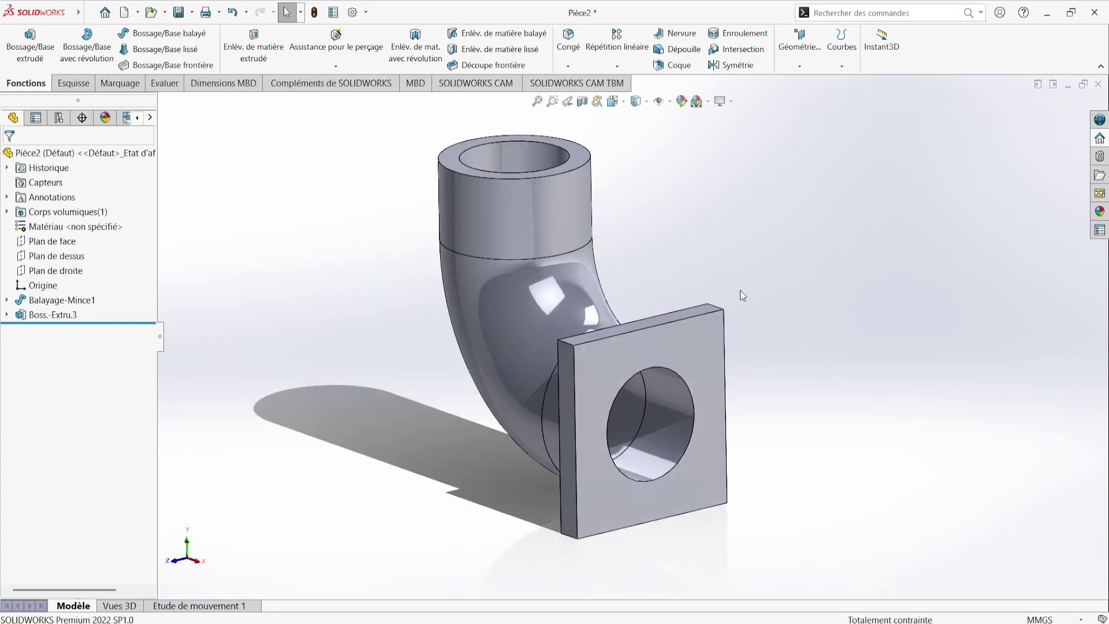
pyautogui.hotkey('alt', 'Tab')
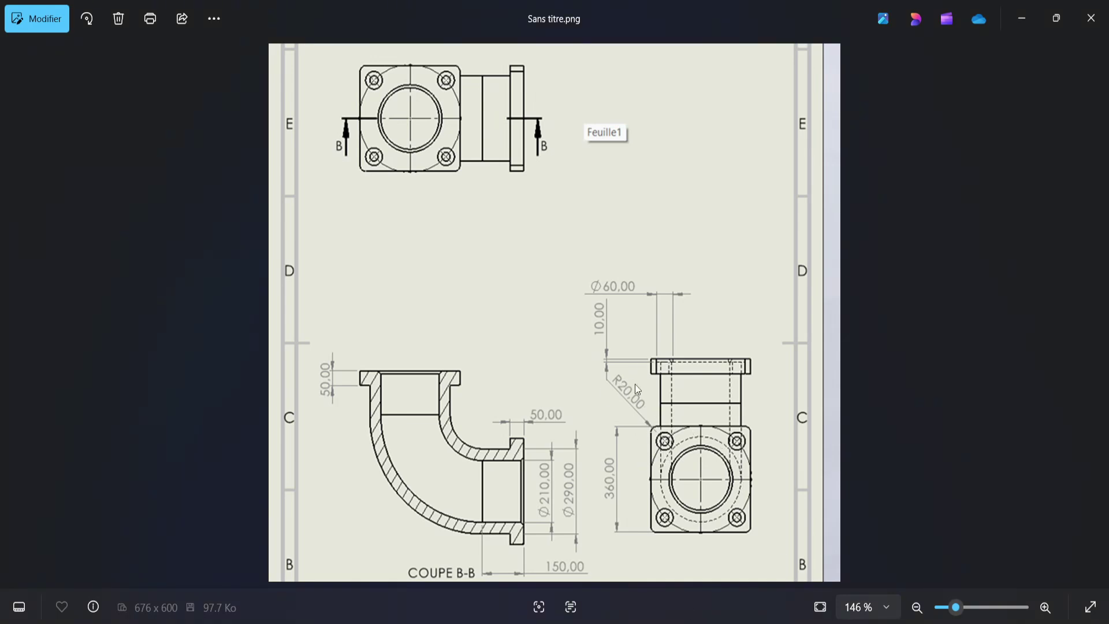
pyautogui.hotkey('alt', 'Tab')
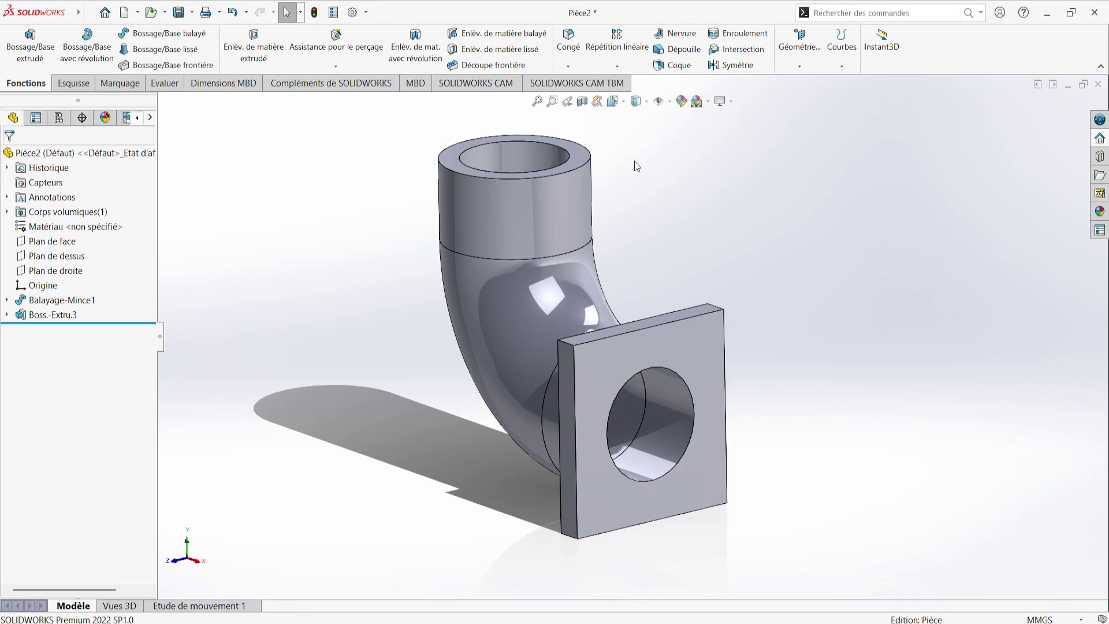
pyautogui.click(560, 69)
pyautogui.click(586, 86)
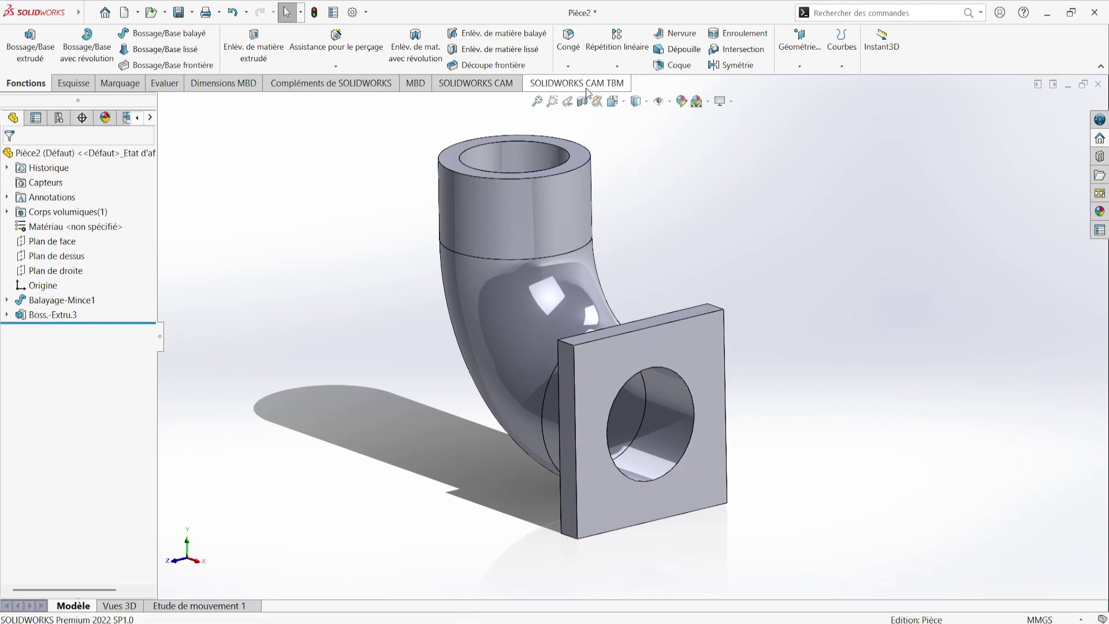
pyautogui.click(570, 348)
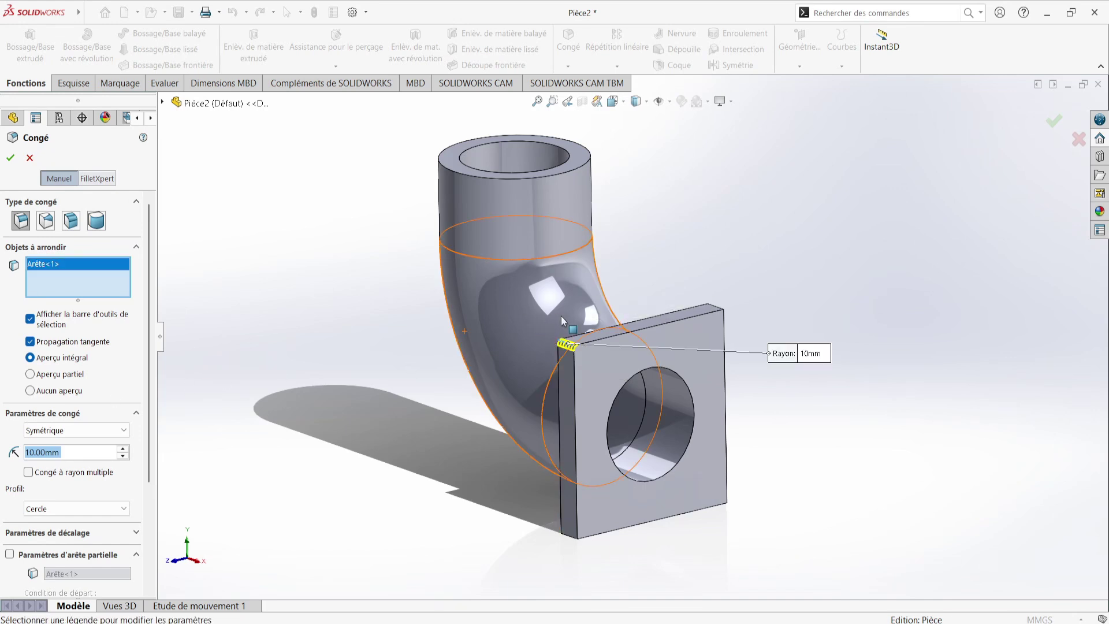
pyautogui.click(79, 360)
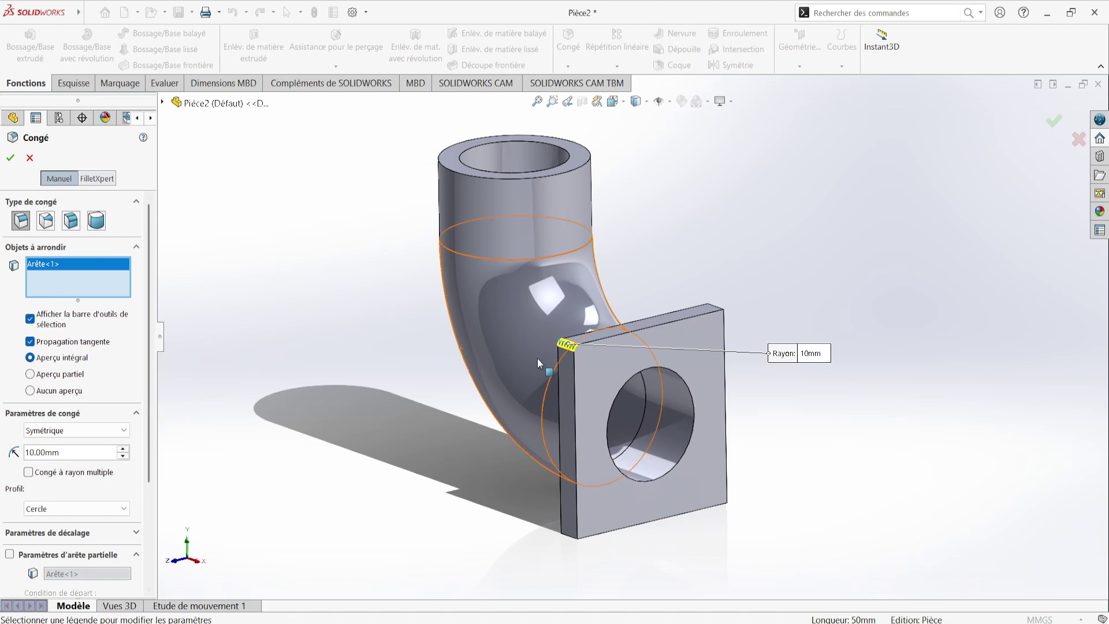
pyautogui.click(571, 347)
pyautogui.click(571, 348)
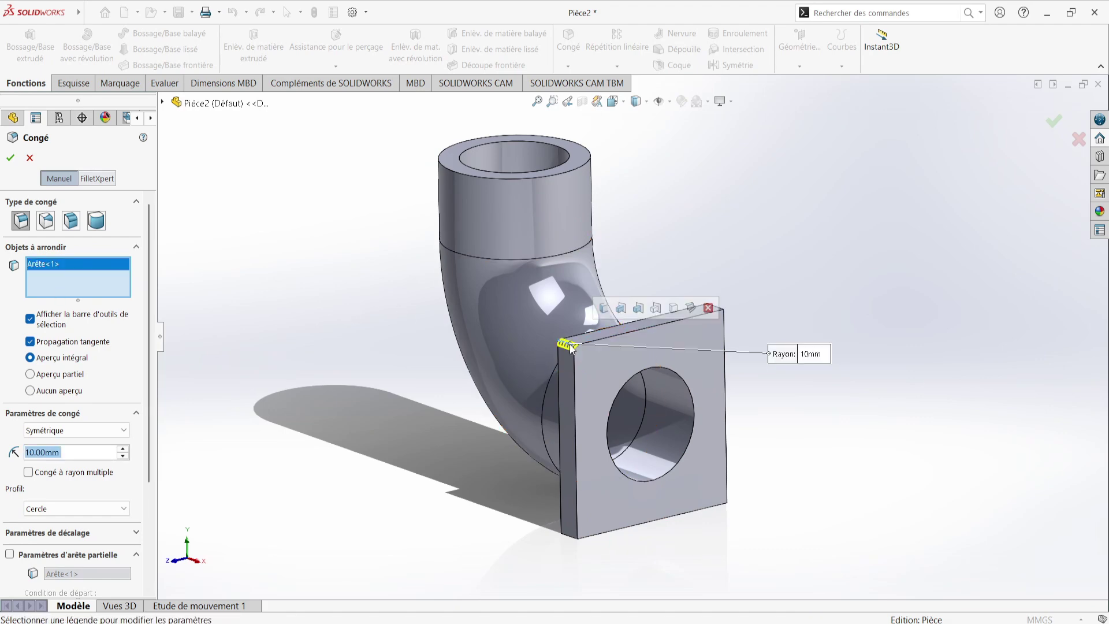
pyautogui.click(604, 307)
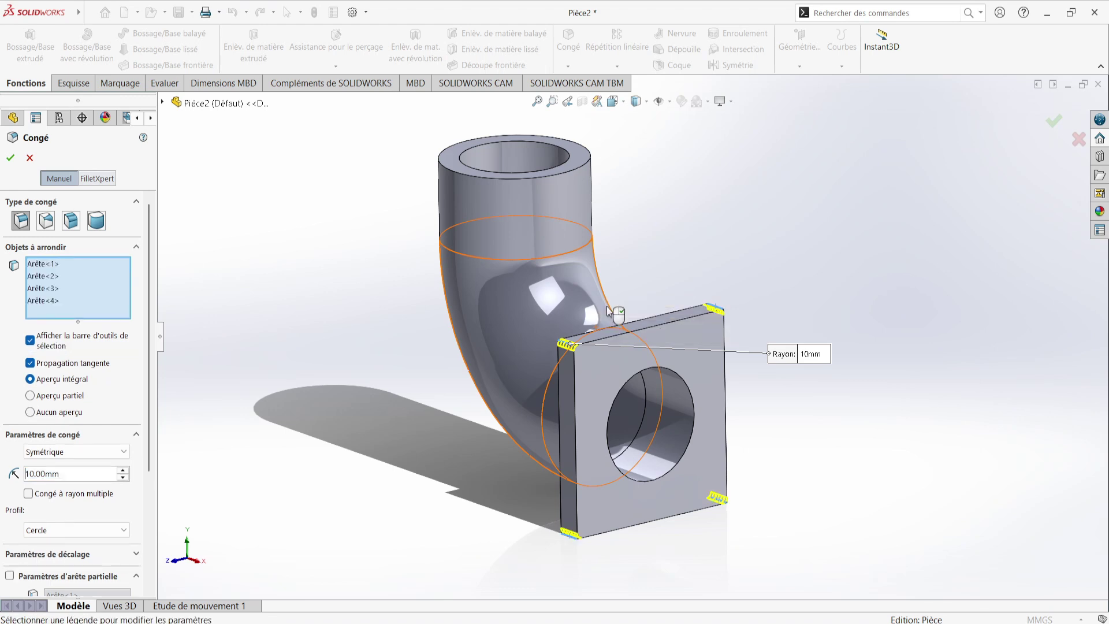
# Set the fillet radius to 20 mm and create the rounded corners on the square flange.
pyautogui.doubleClick(74, 473)
pyautogui.write('20')
pyautogui.press('Return')
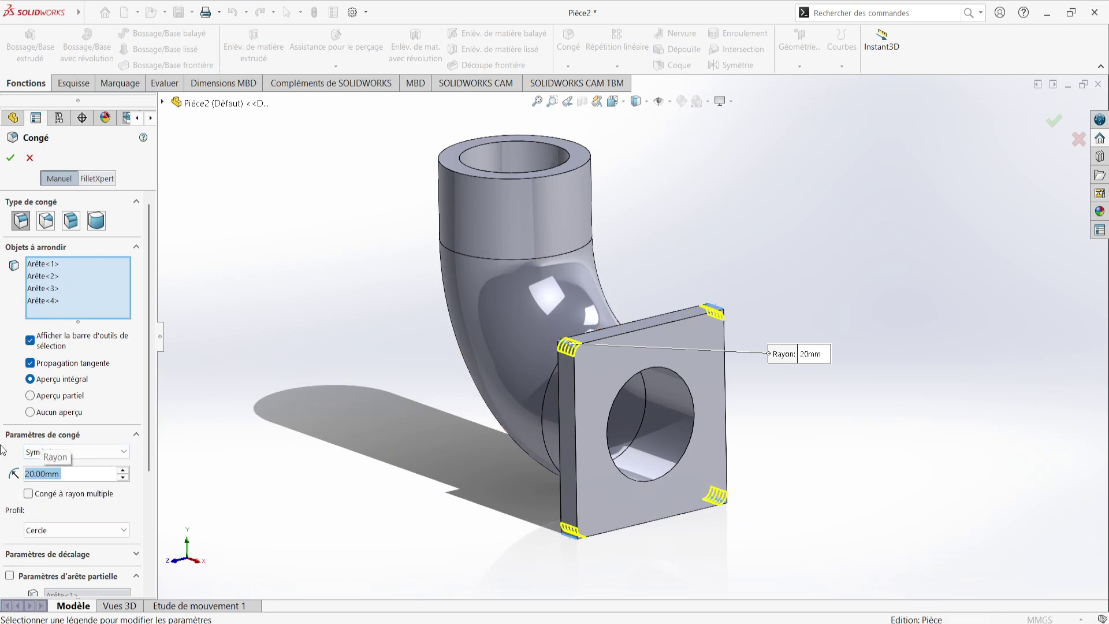
pyautogui.click(10, 158)
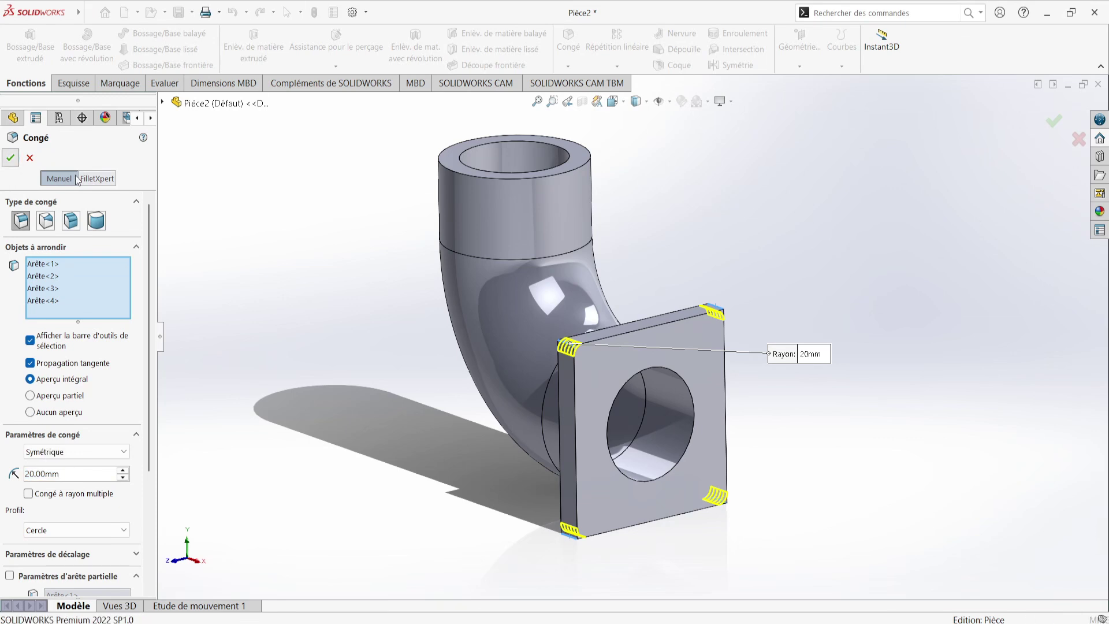
pyautogui.scroll(1, 799, 286)
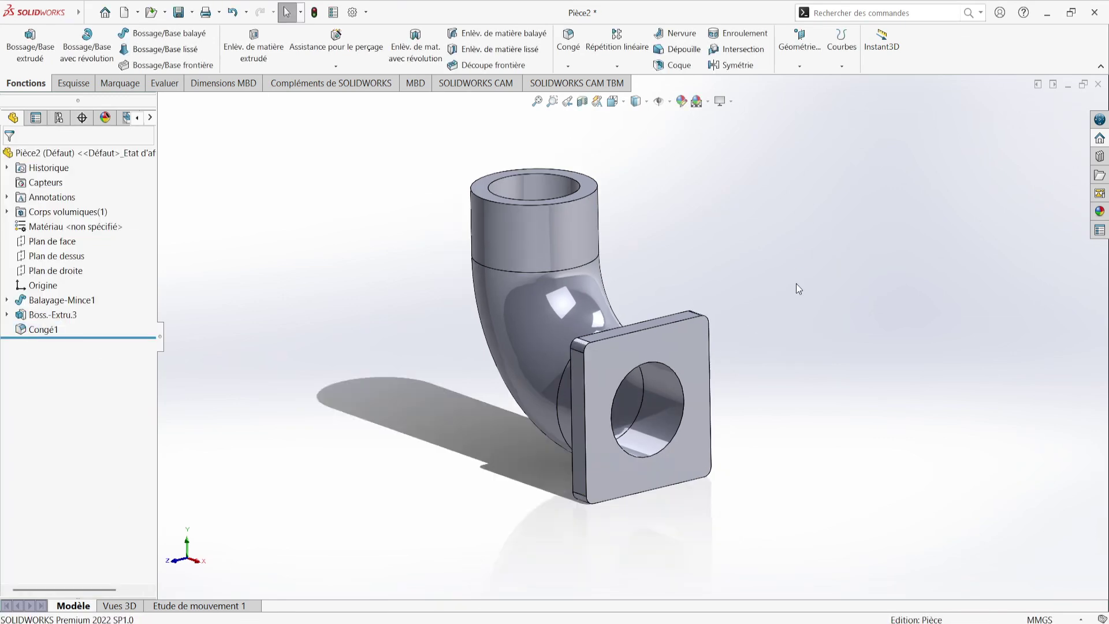
# Check the reference drawing, then sketch a centre rectangle from the origin on the flange's outer face and make it construction geometry.
pyautogui.hotkey('alt', 'Tab')
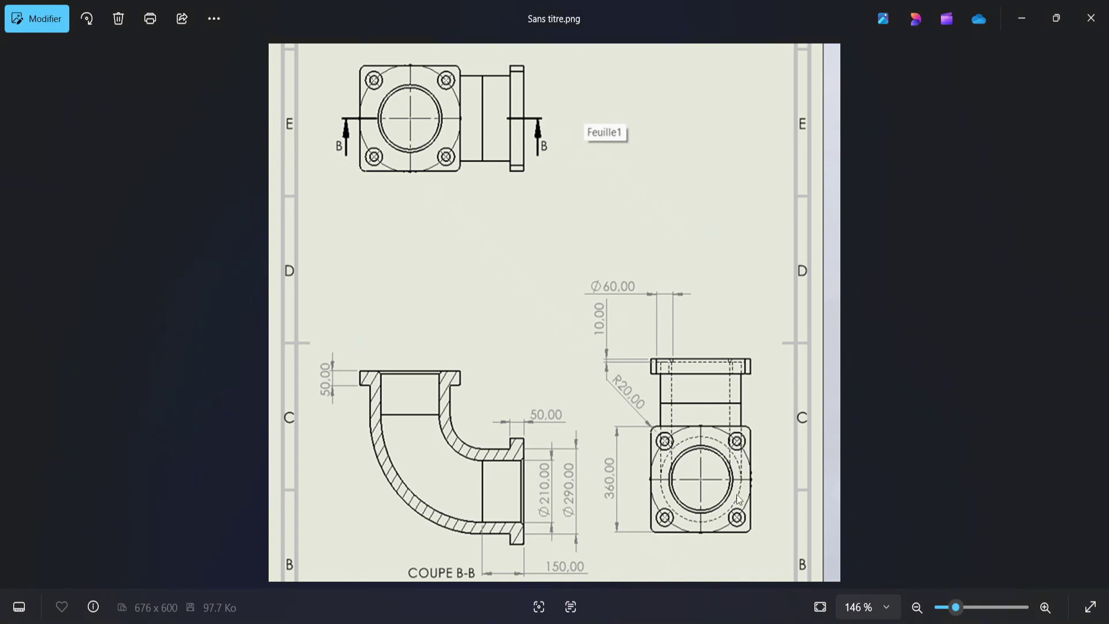
pyautogui.click(765, 599)
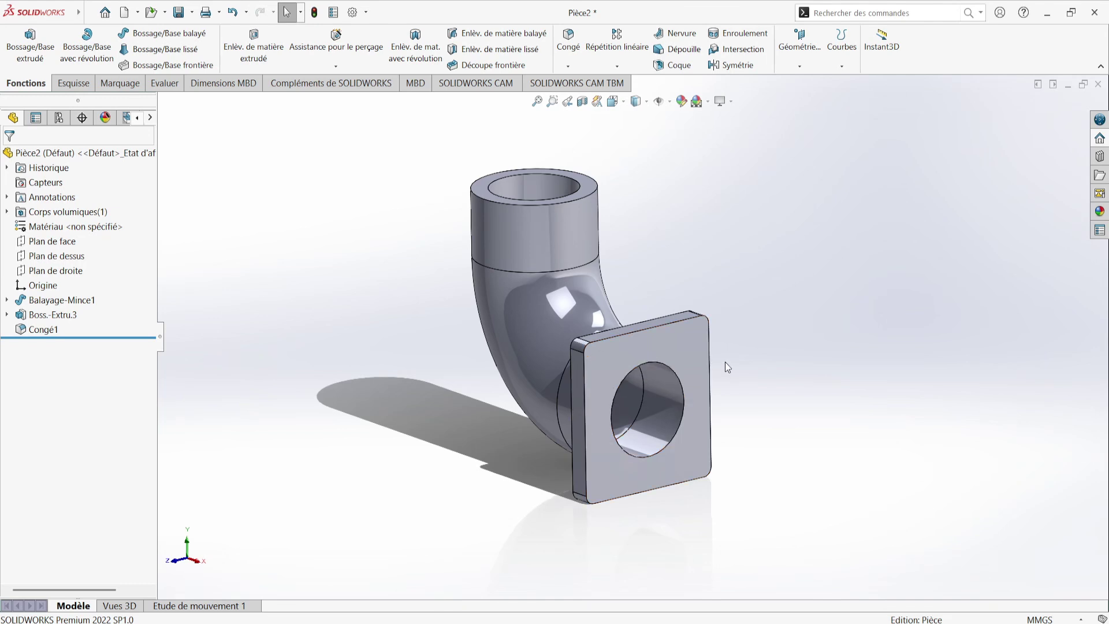
pyautogui.click(697, 343)
pyautogui.click(801, 313)
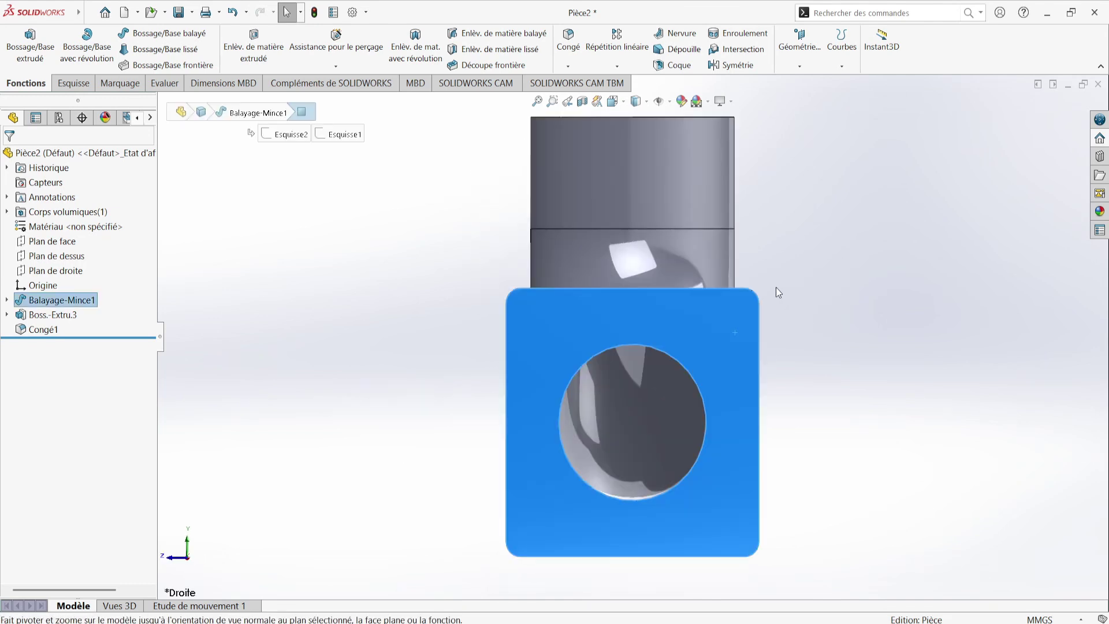
pyautogui.click(73, 83)
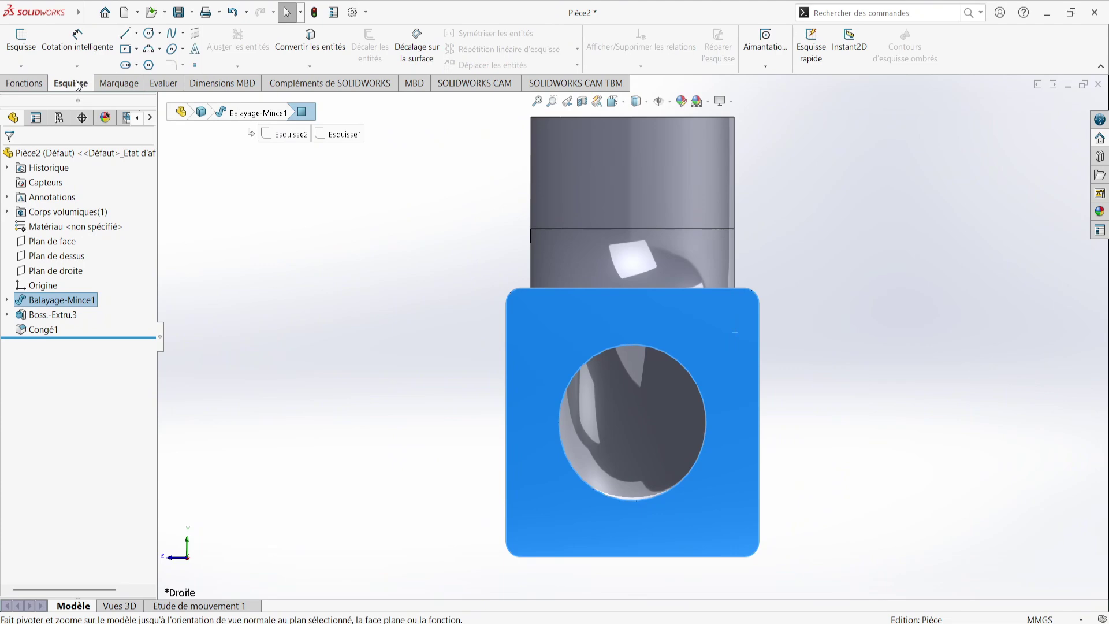
pyautogui.click(127, 50)
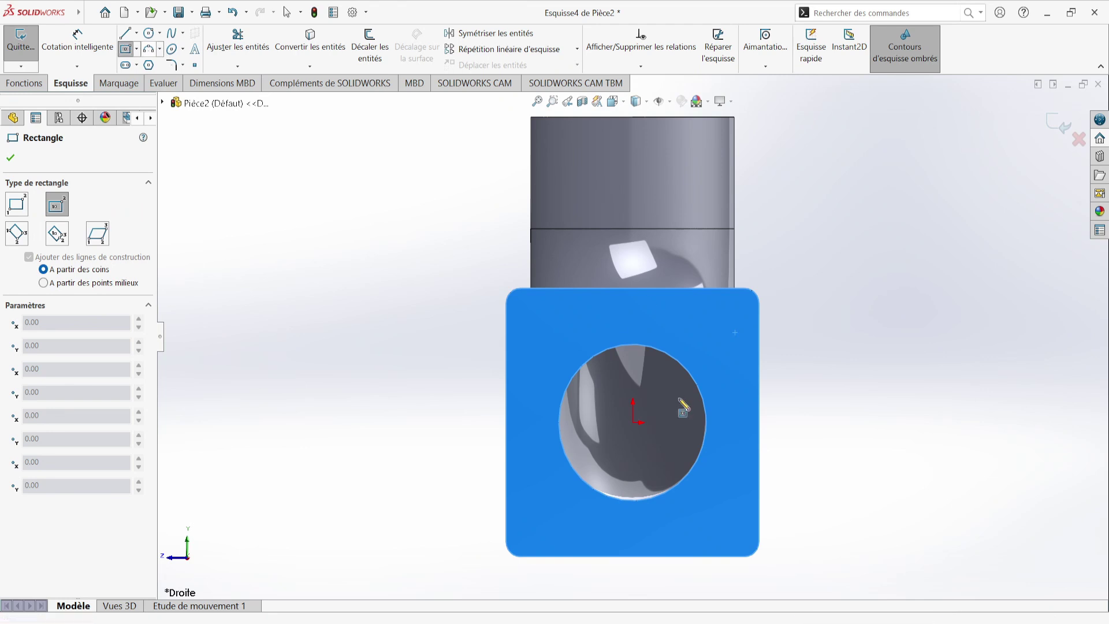
pyautogui.click(633, 423)
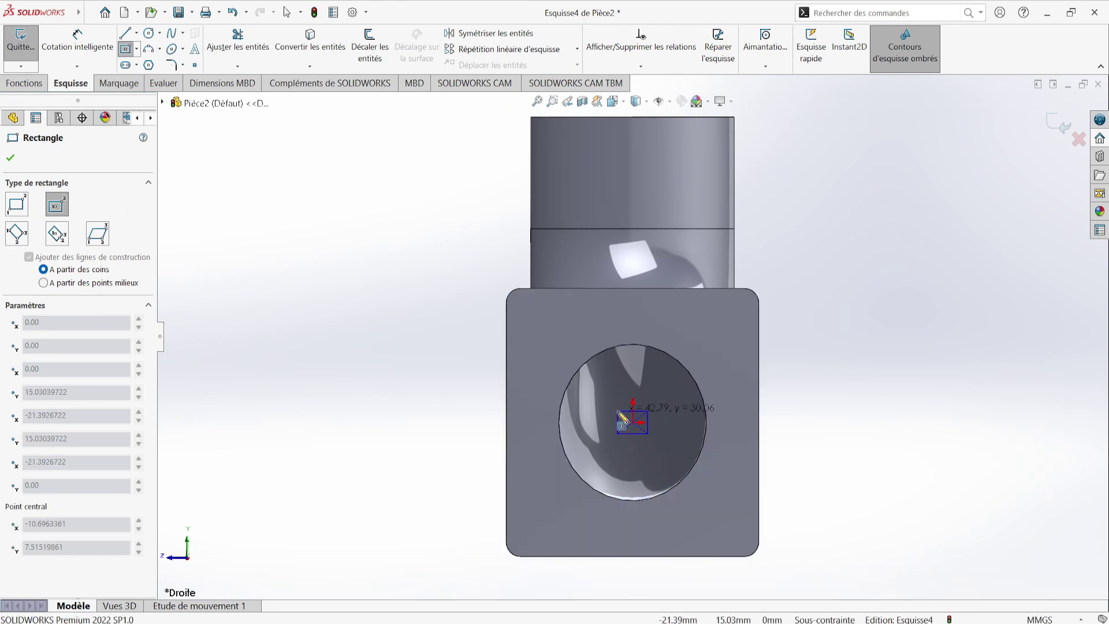
pyautogui.click(525, 320)
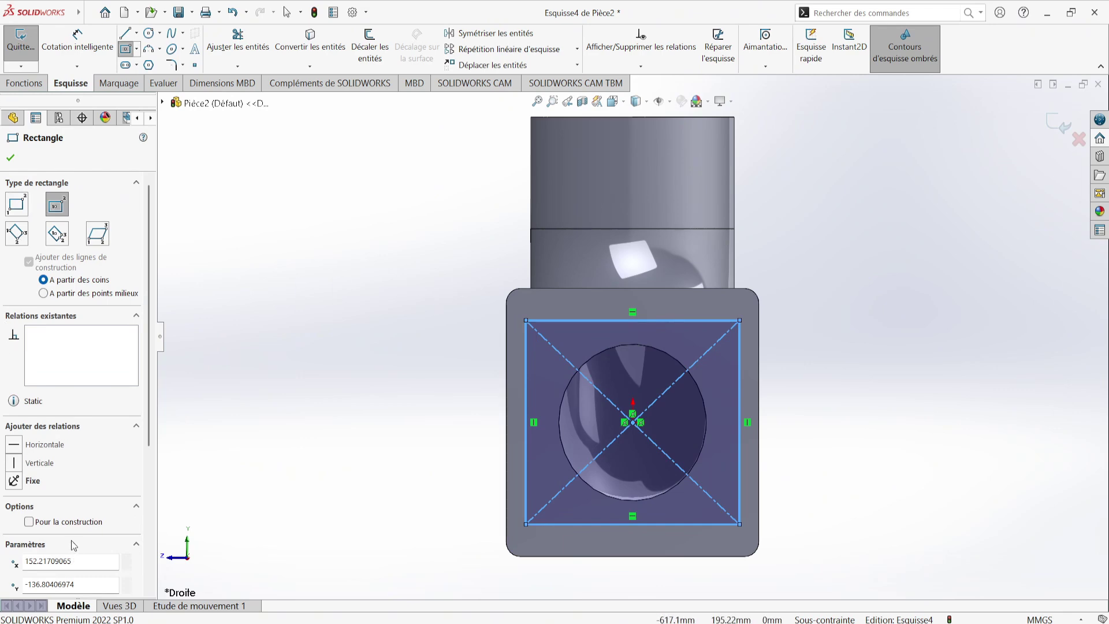
pyautogui.click(66, 524)
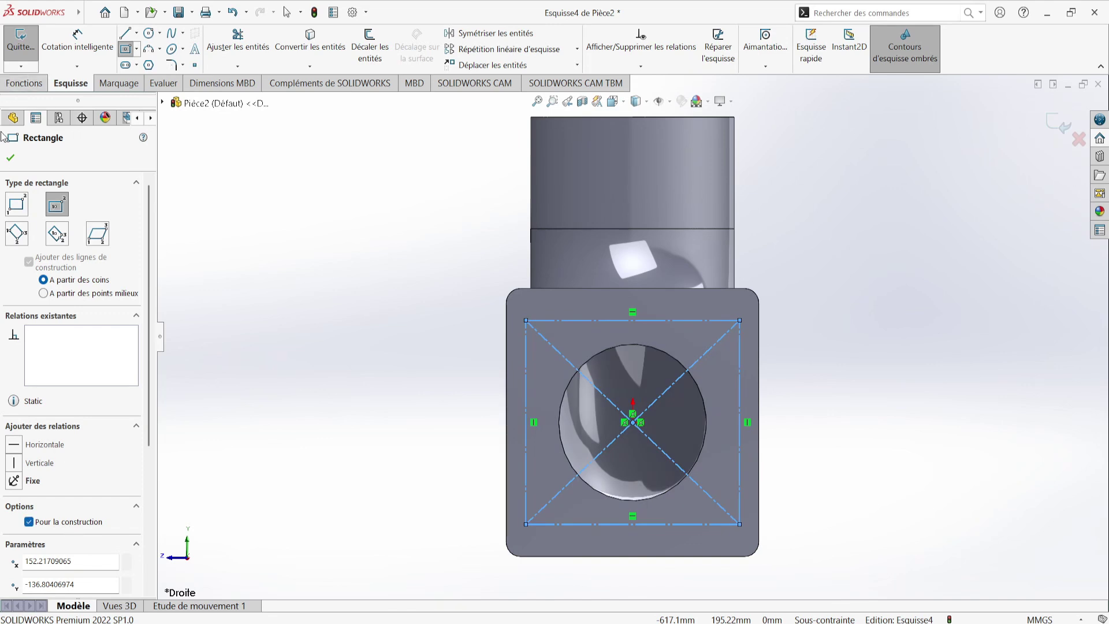
pyautogui.click(10, 158)
# Dimension the construction rectangle's height and width at 260 mm each, consulting the reference drawing.
pyautogui.click(82, 35)
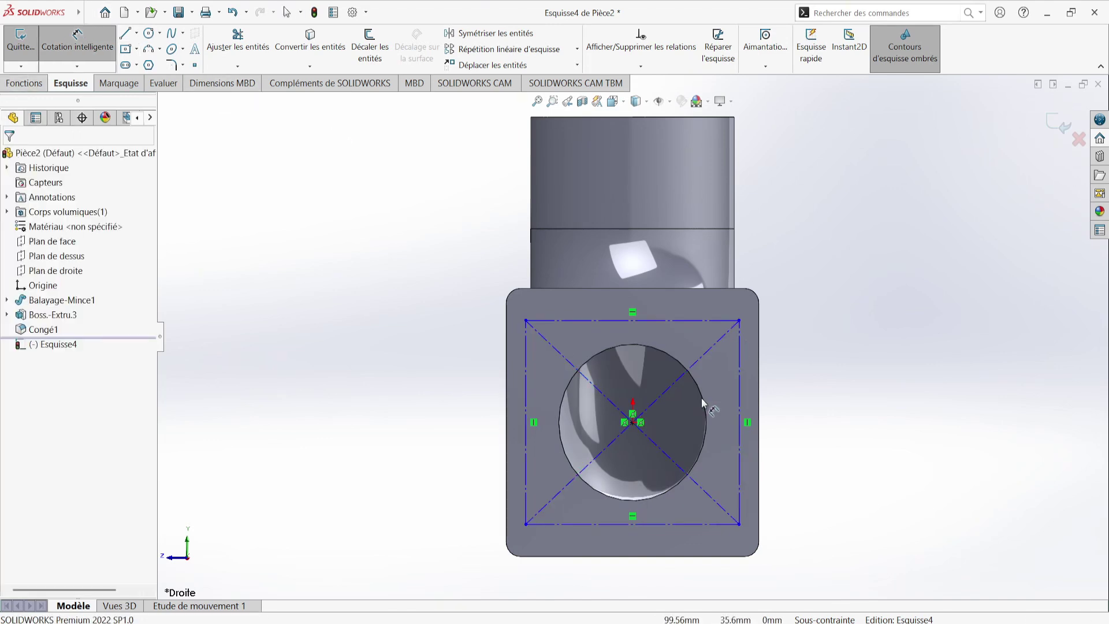
pyautogui.click(813, 619)
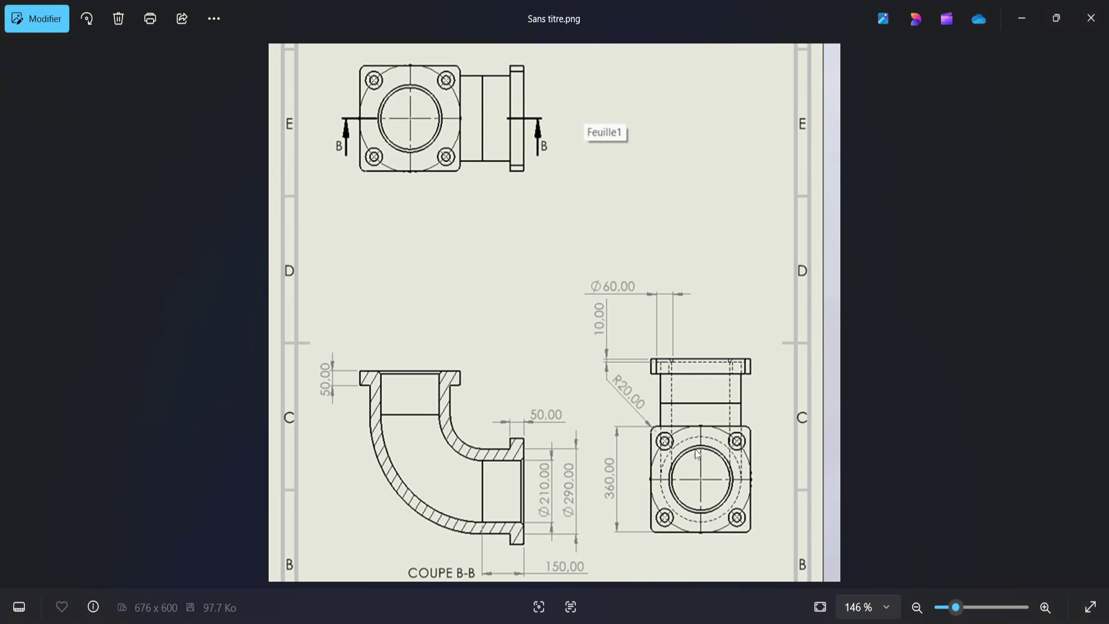
pyautogui.hotkey('alt', 'Tab')
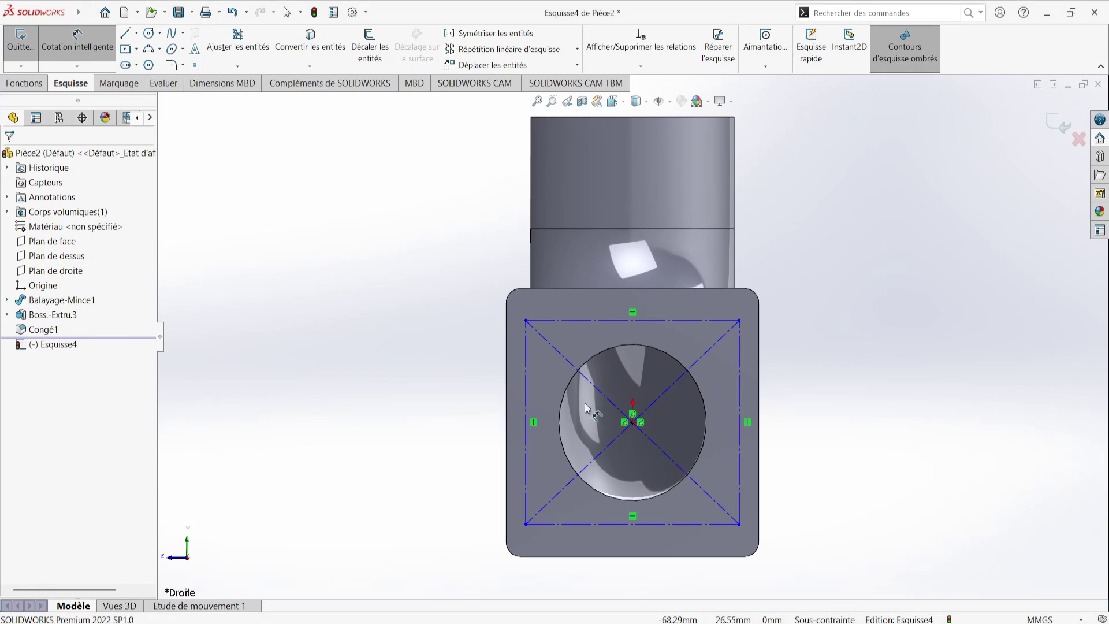
pyautogui.click(527, 376)
pyautogui.click(387, 369)
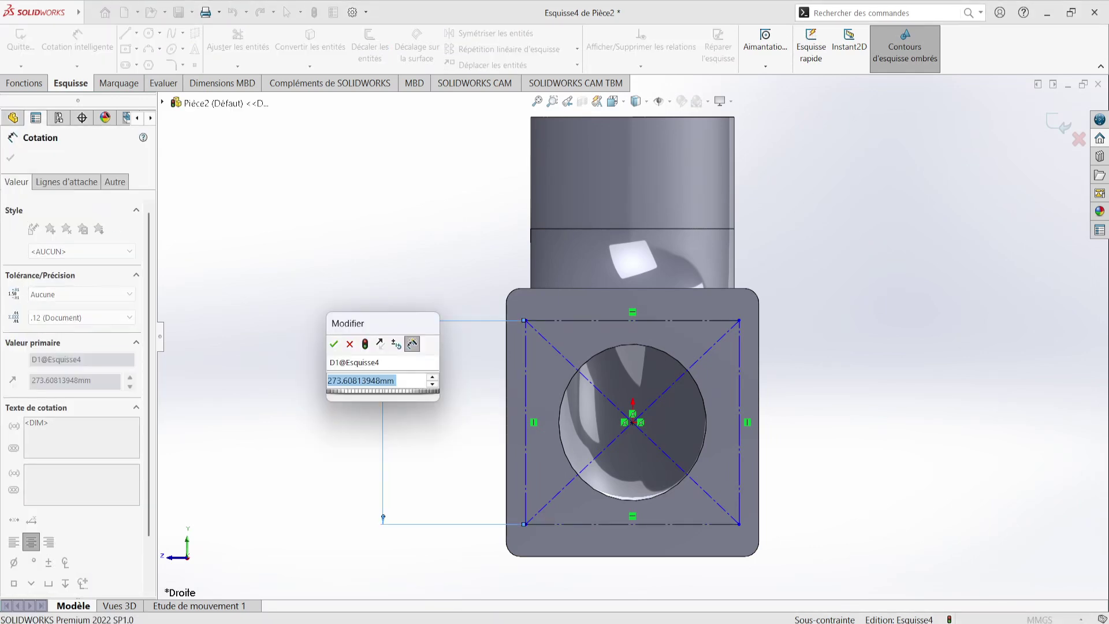
pyautogui.write('260')
pyautogui.press('Return')
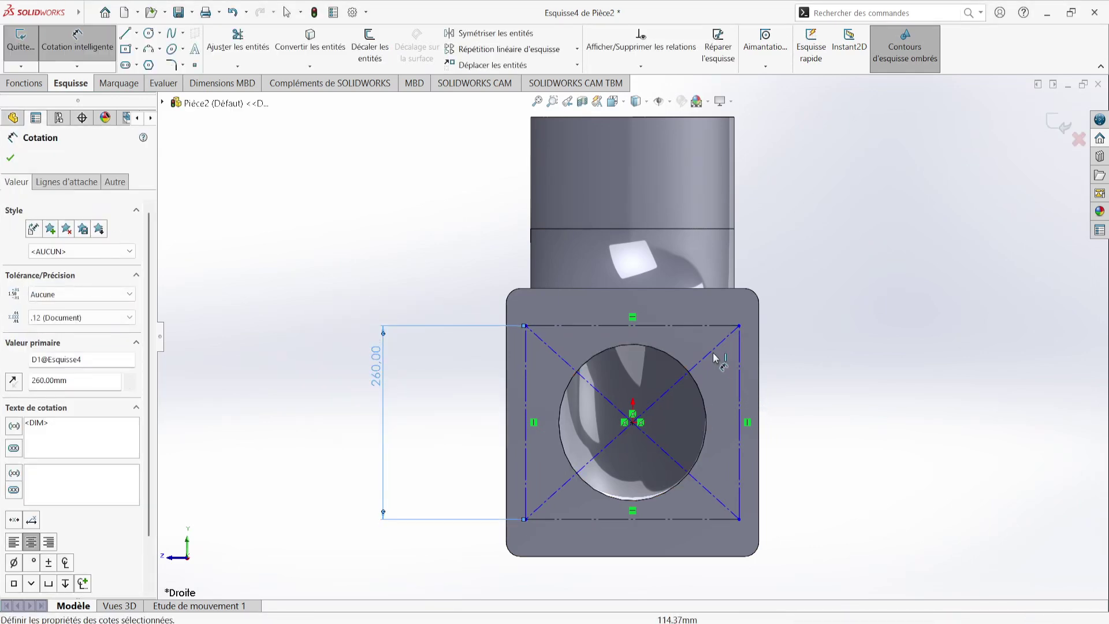
pyautogui.click(710, 325)
pyautogui.click(709, 223)
pyautogui.write('260')
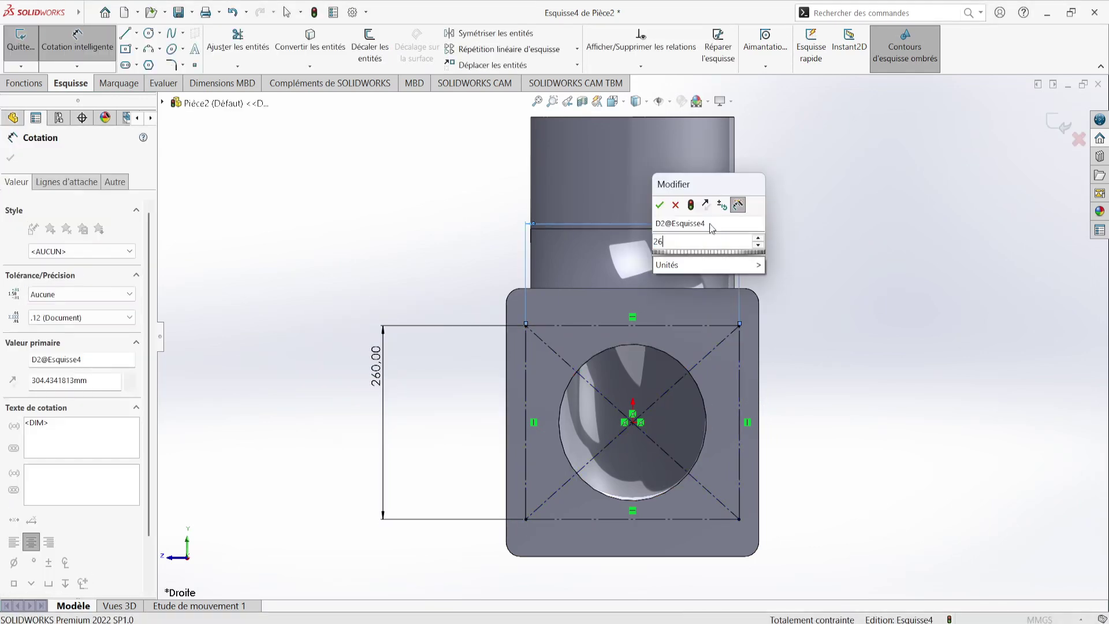
pyautogui.press('Return')
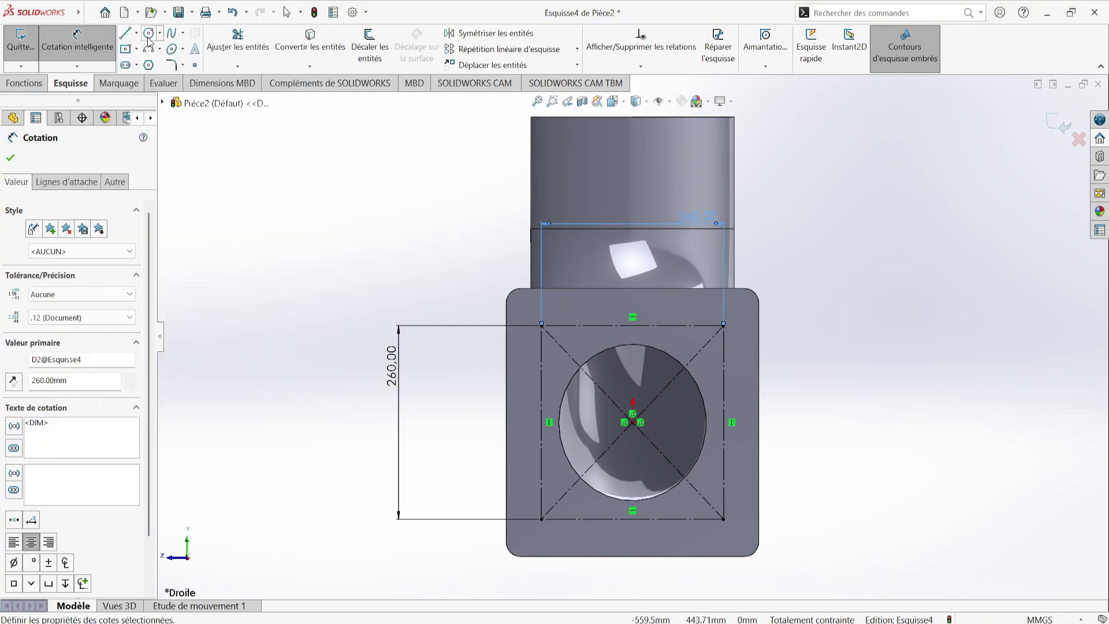
# Sketch a circle about 90 mm in diameter centred on the construction rectangle's upper-left corner.
pyautogui.click(149, 33)
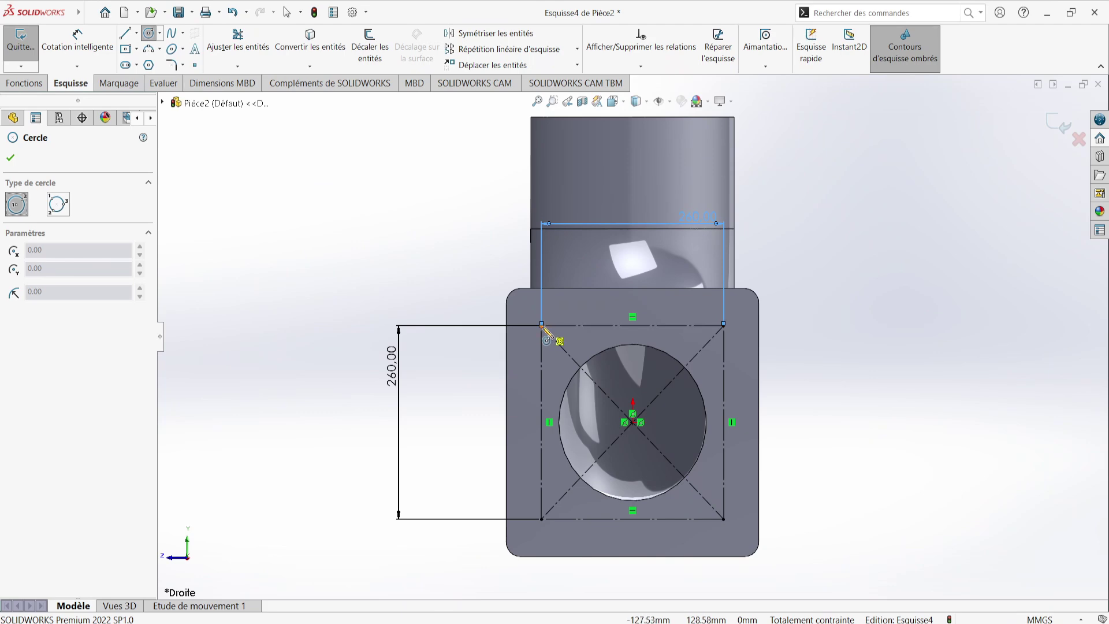
pyautogui.click(542, 325)
pyautogui.click(570, 314)
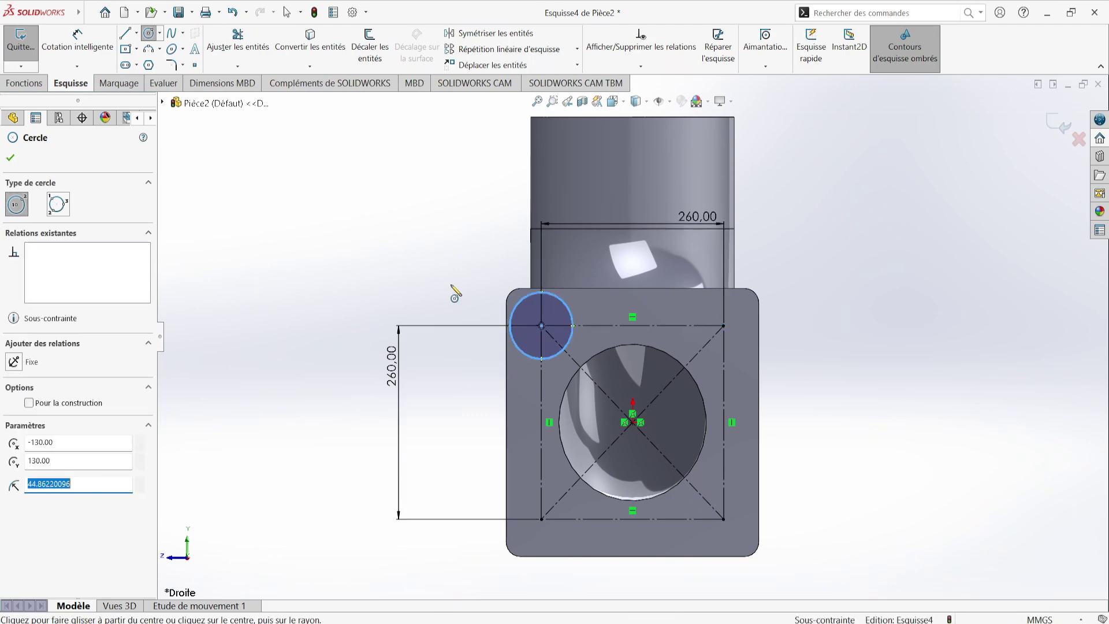
# Dimension the corner circle's diameter at 60 mm, taking the size from the reference drawing.
pyautogui.click(77, 42)
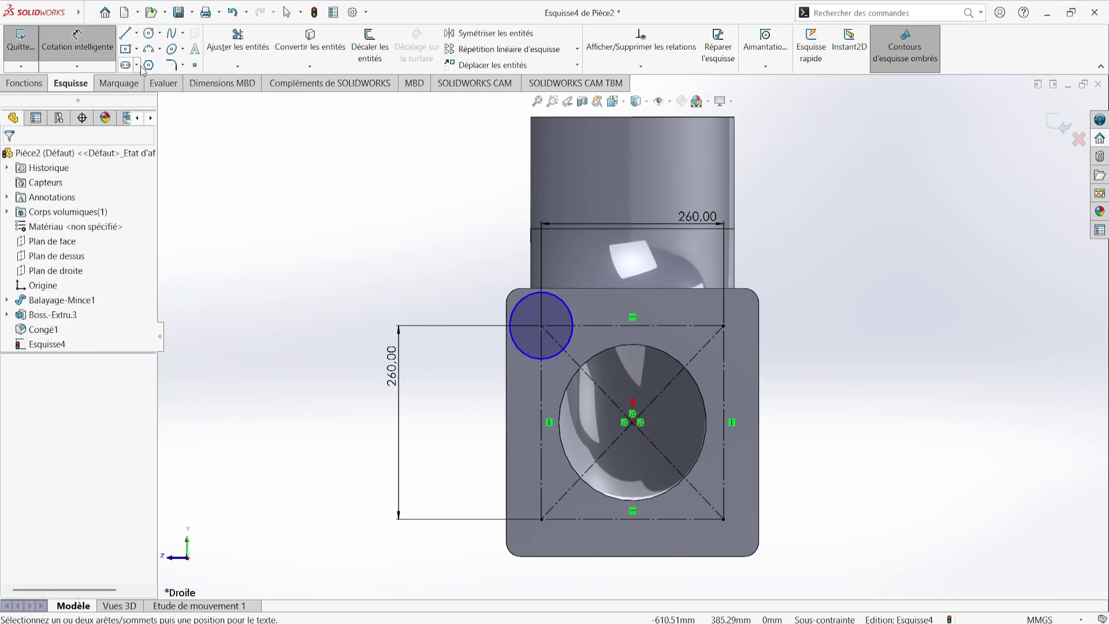
pyautogui.click(511, 305)
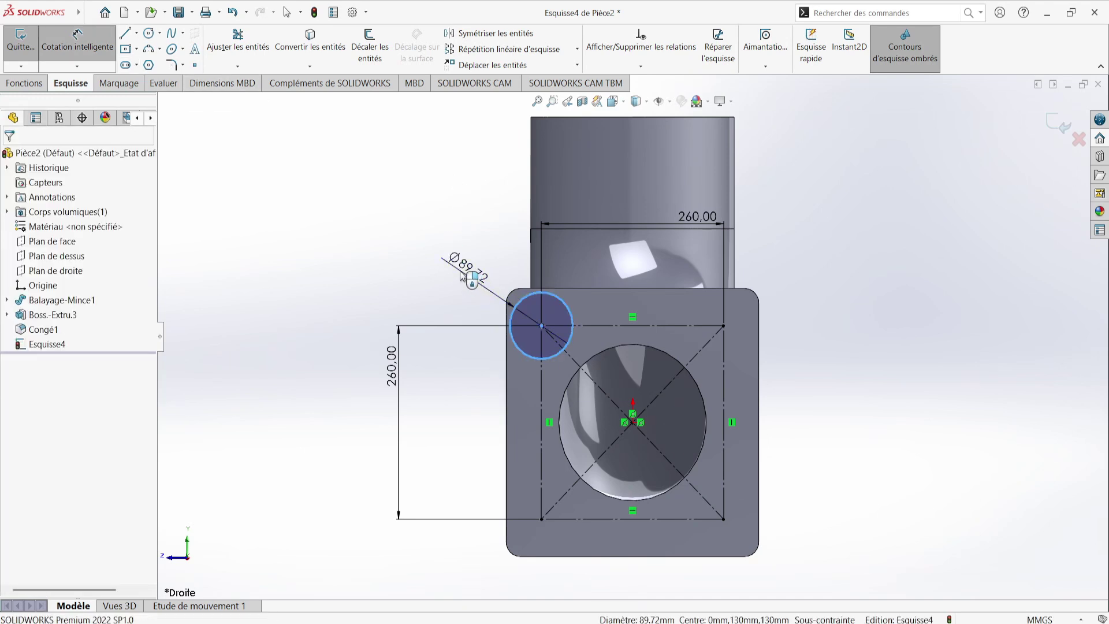
pyautogui.click(462, 275)
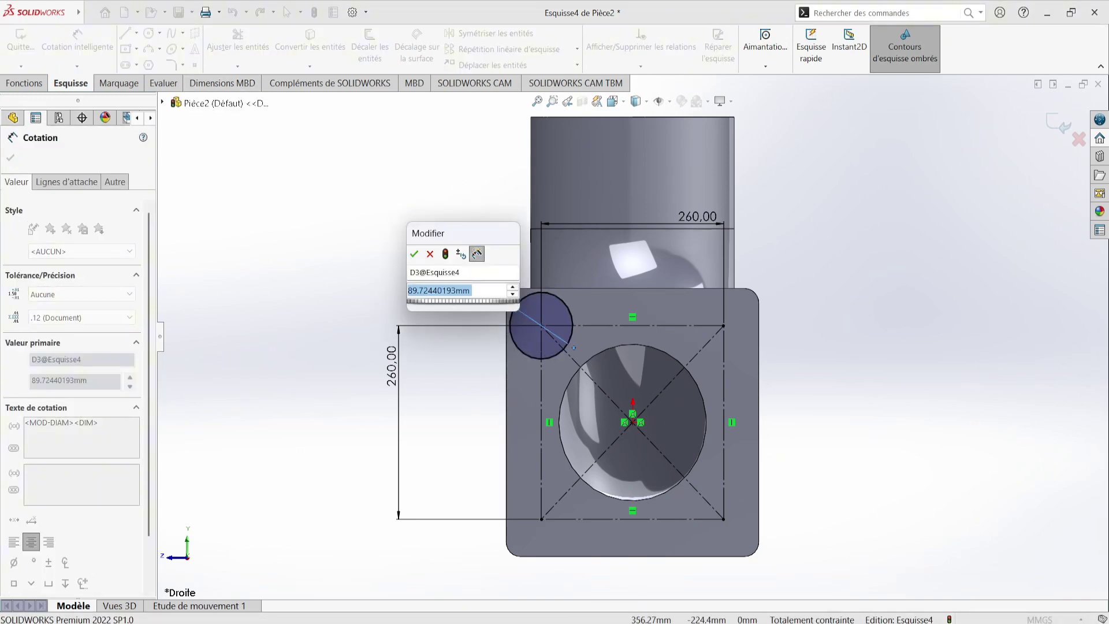
pyautogui.hotkey('alt', 'Tab')
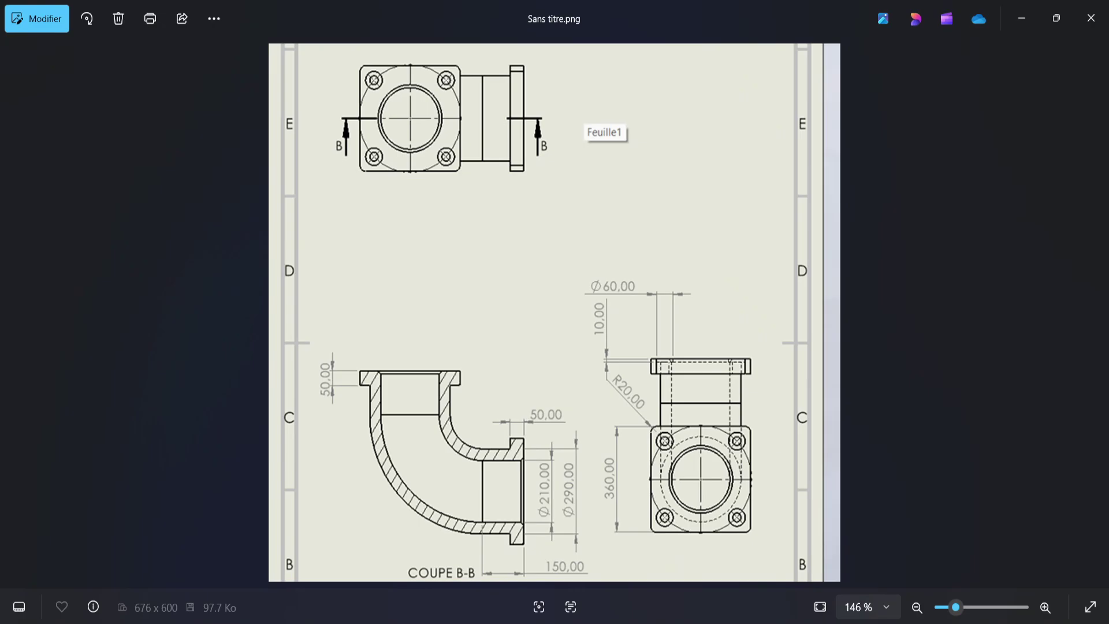
pyautogui.hotkey('alt', 'Tab')
pyautogui.write('6')
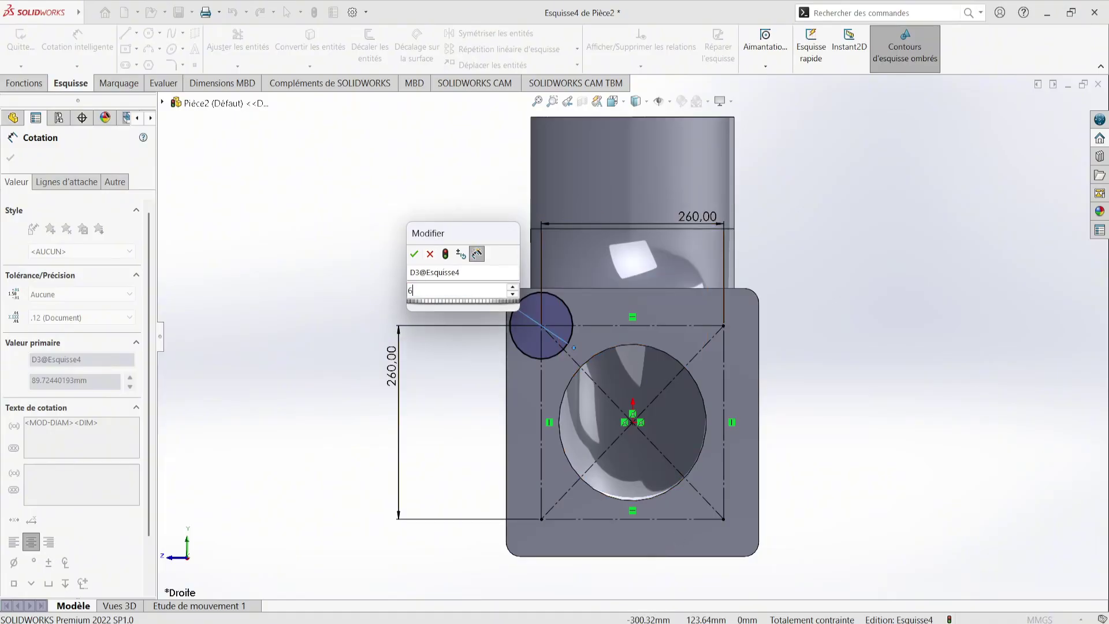
pyautogui.write('2')
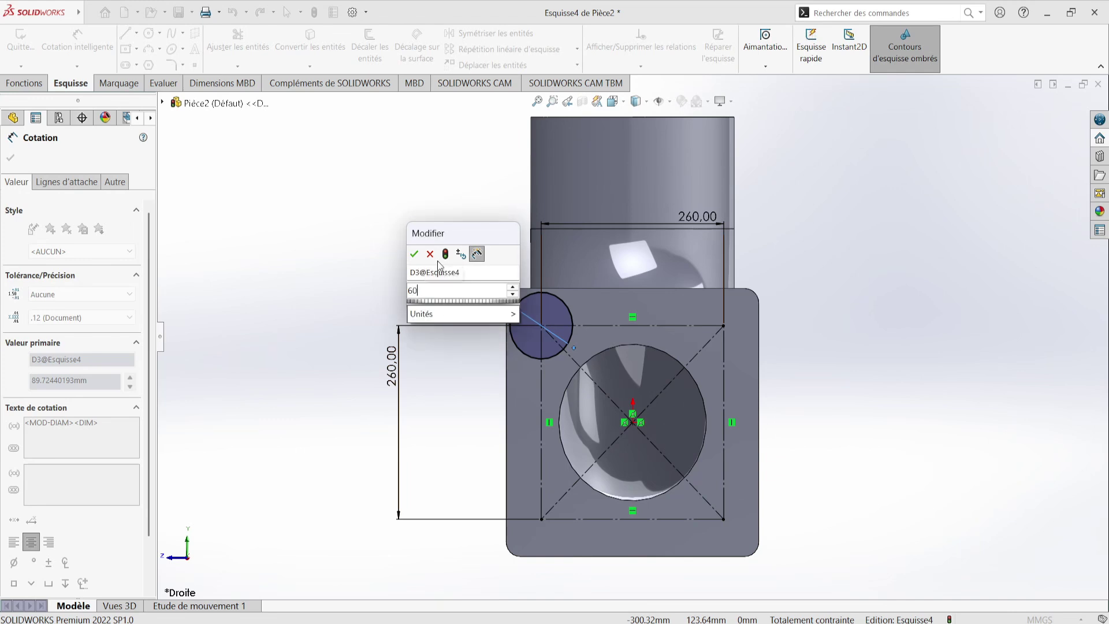
pyautogui.press('Return')
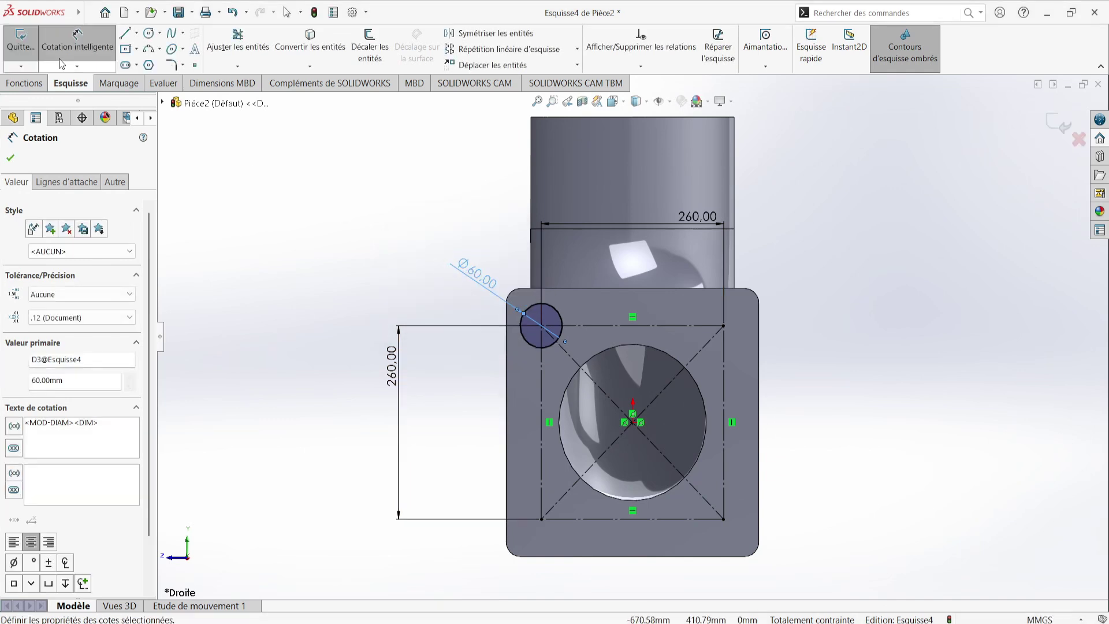
# Cut-extrude the 60 mm circle into the flange with a blind depth of 10 mm.
pyautogui.click(35, 89)
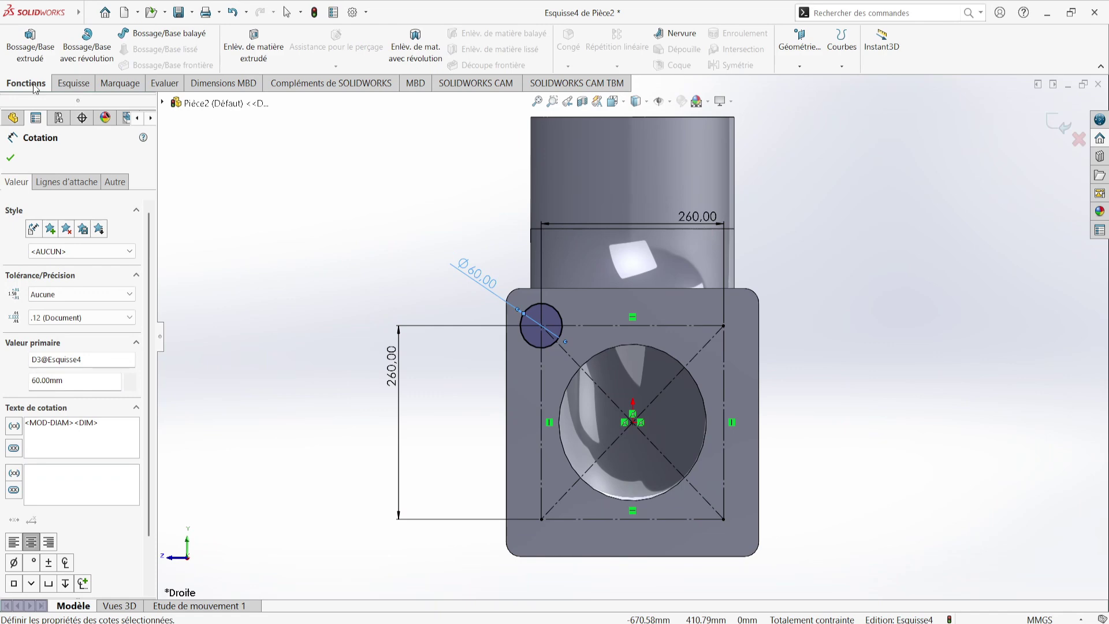
pyautogui.click(253, 48)
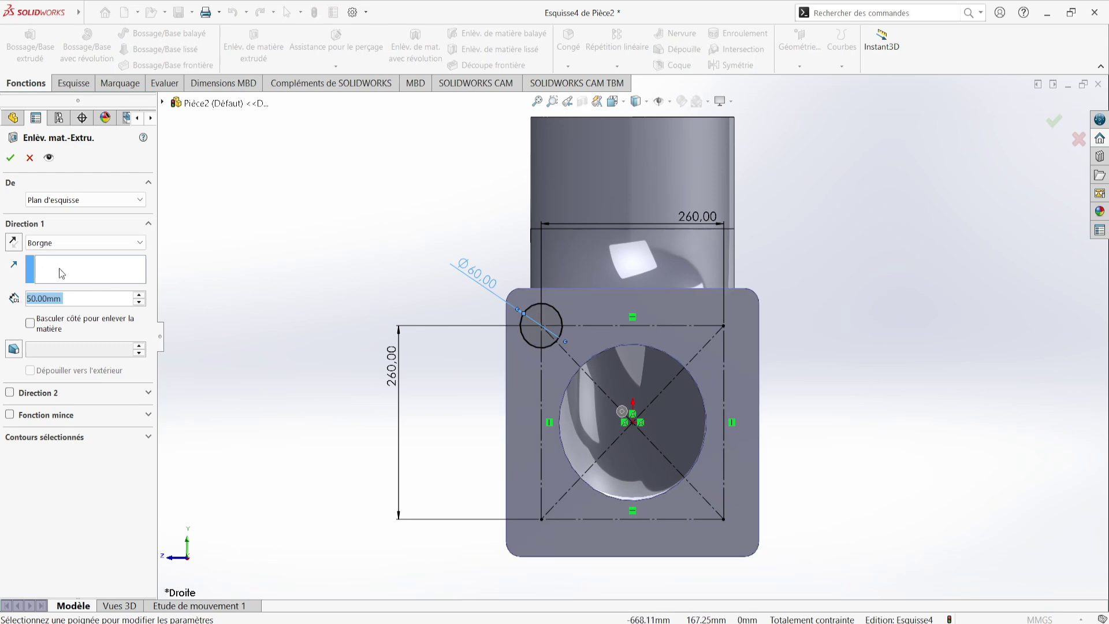
pyautogui.write('1')
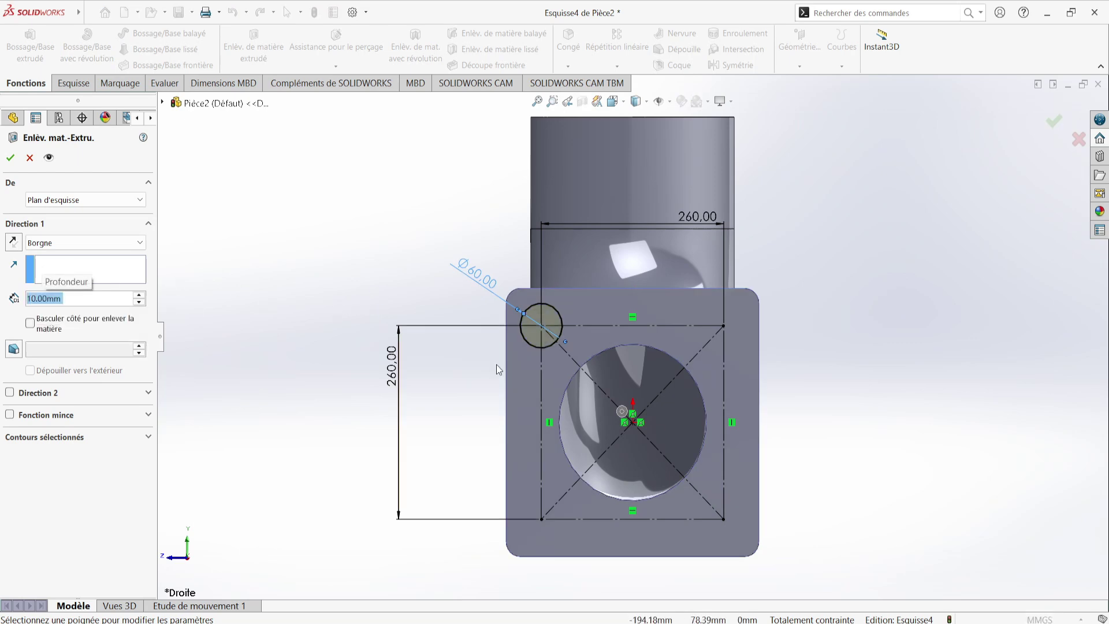
pyautogui.moveTo(511, 349); pyautogui.dragTo(687, 405, button='middle')
pyautogui.click(1053, 121)
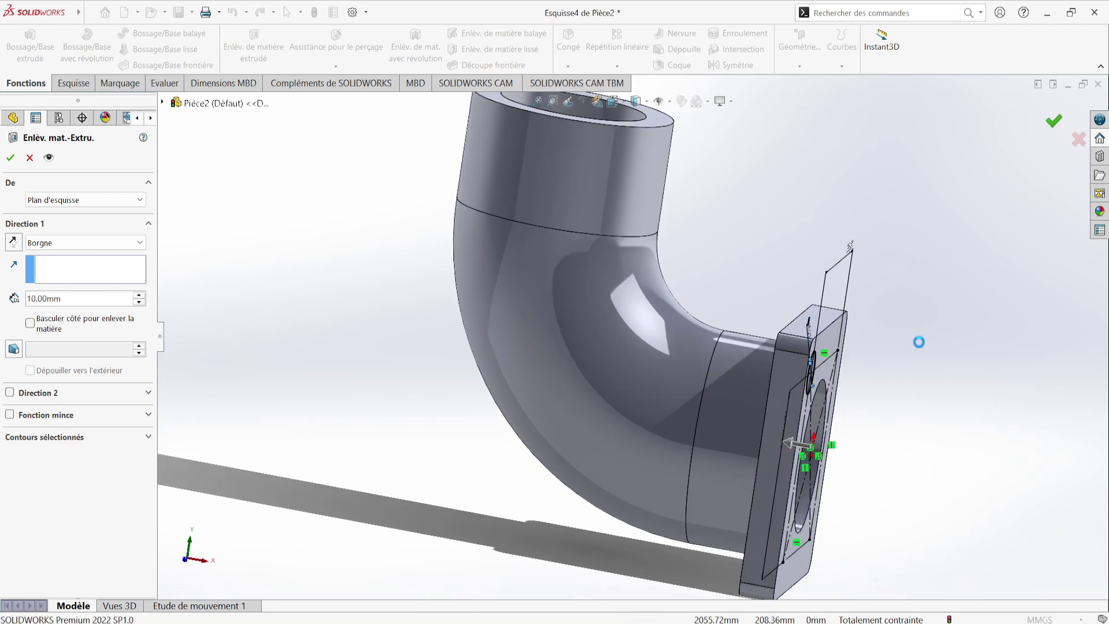
# Start a sketch on the counterbore's floor and draw a concentric circle about 41 mm in diameter inside it.
pyautogui.moveTo(916, 341); pyautogui.dragTo(756, 370, button='middle')
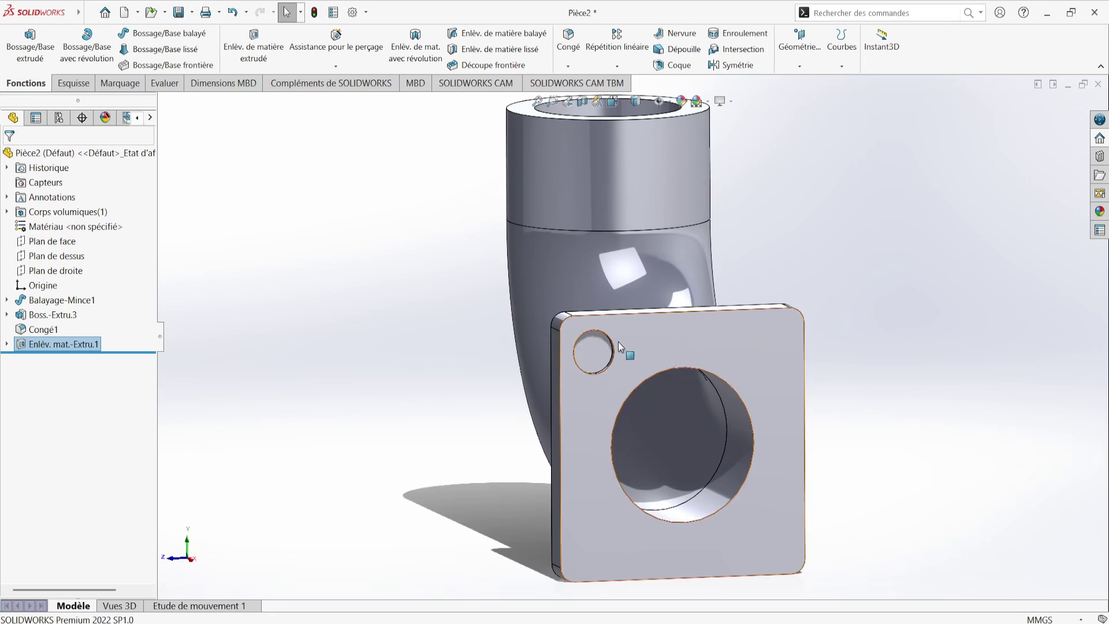
pyautogui.click(598, 352)
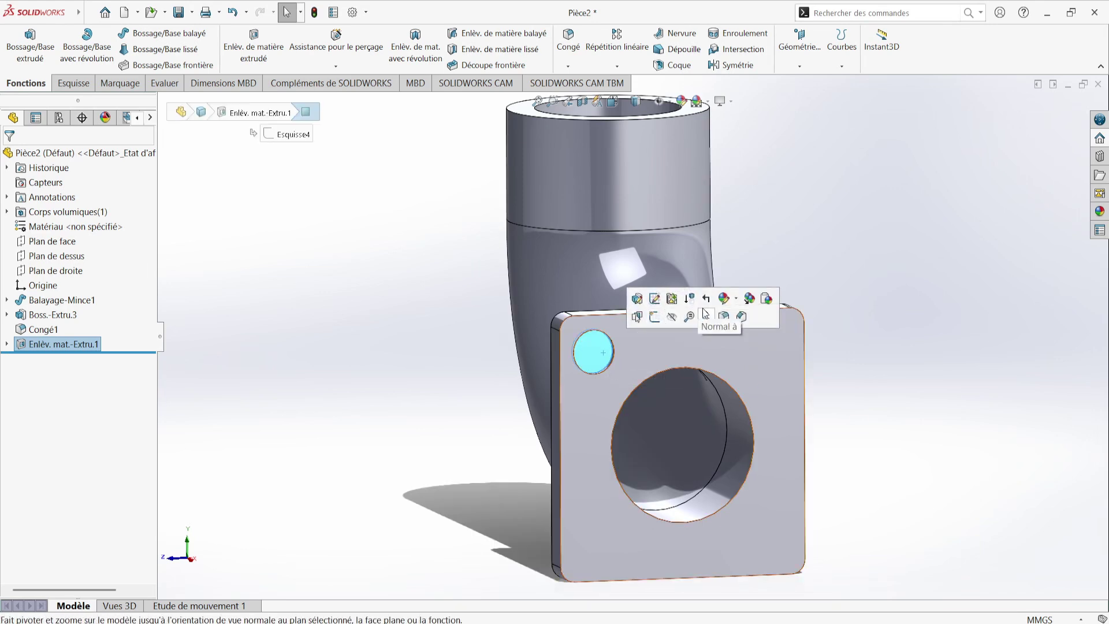
pyautogui.click(656, 319)
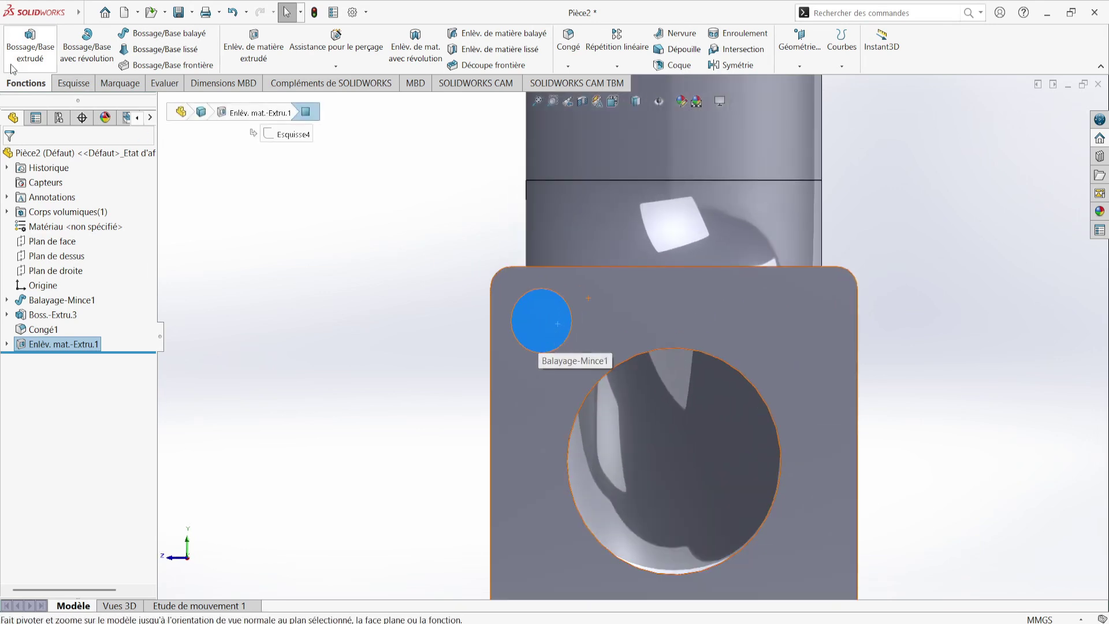
pyautogui.click(71, 83)
pyautogui.click(151, 33)
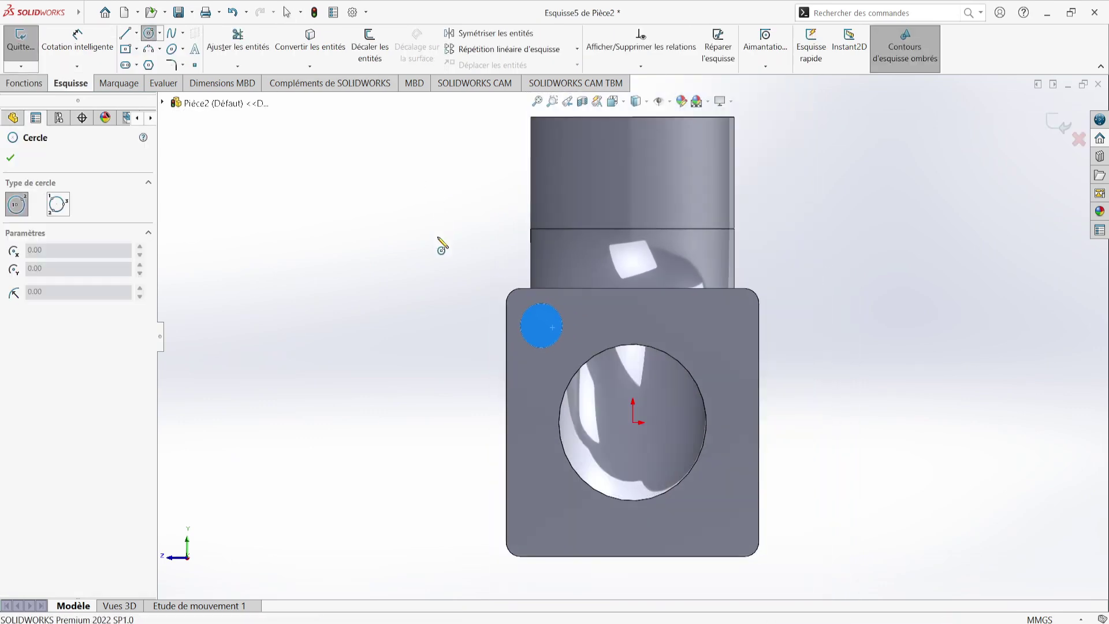
pyautogui.click(541, 326)
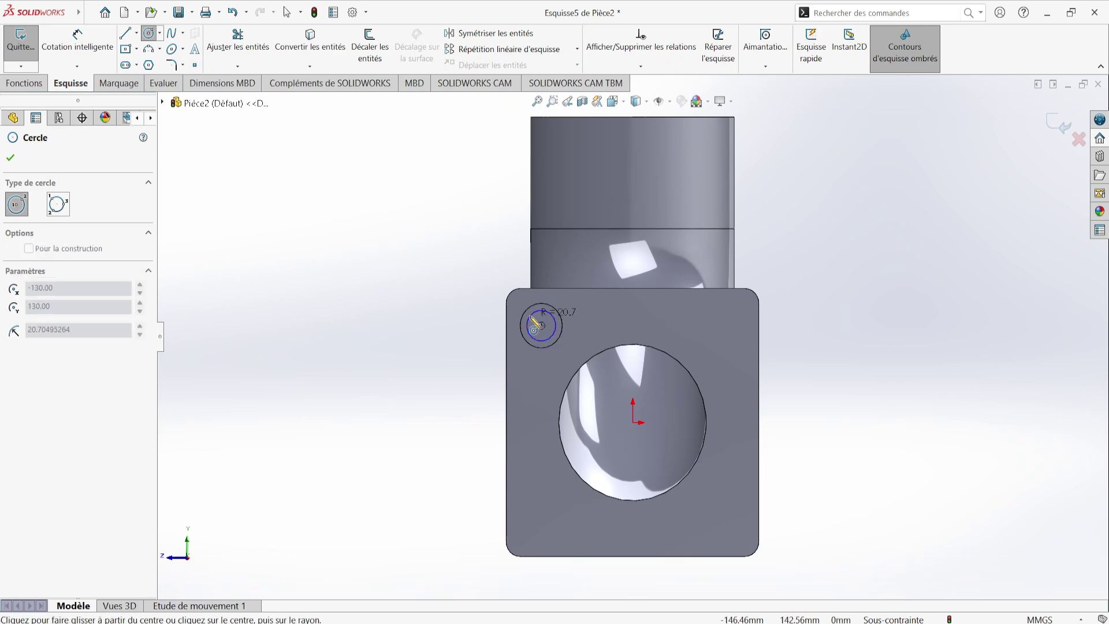
pyautogui.click(532, 318)
# Dimension the inner circle's diameter at 30 mm and check the hole details against the reference drawing.
pyautogui.click(77, 40)
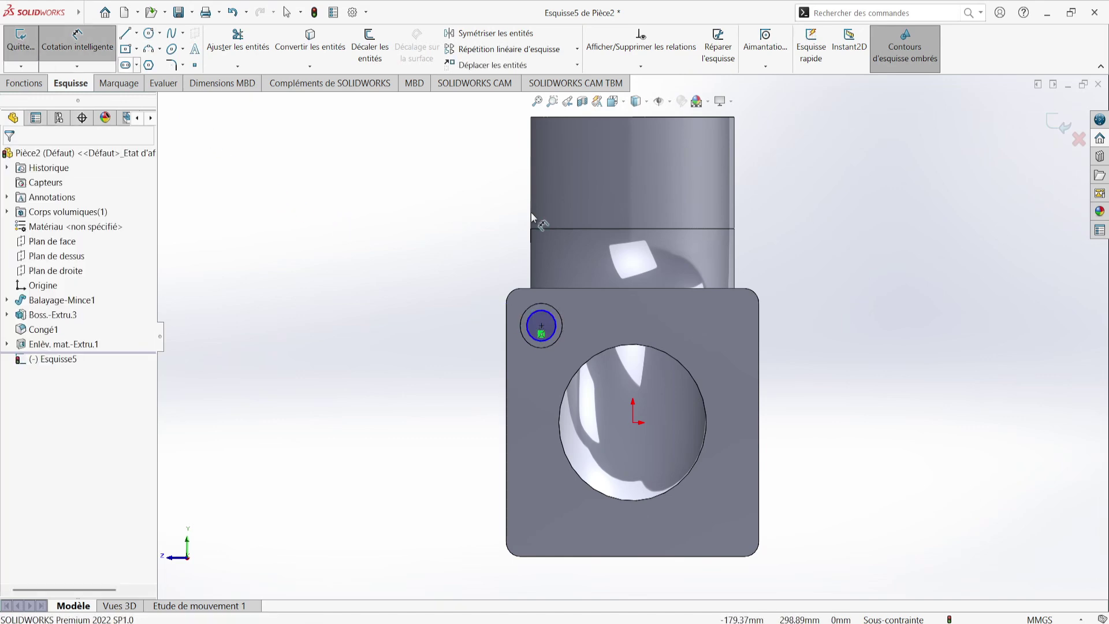
pyautogui.click(553, 322)
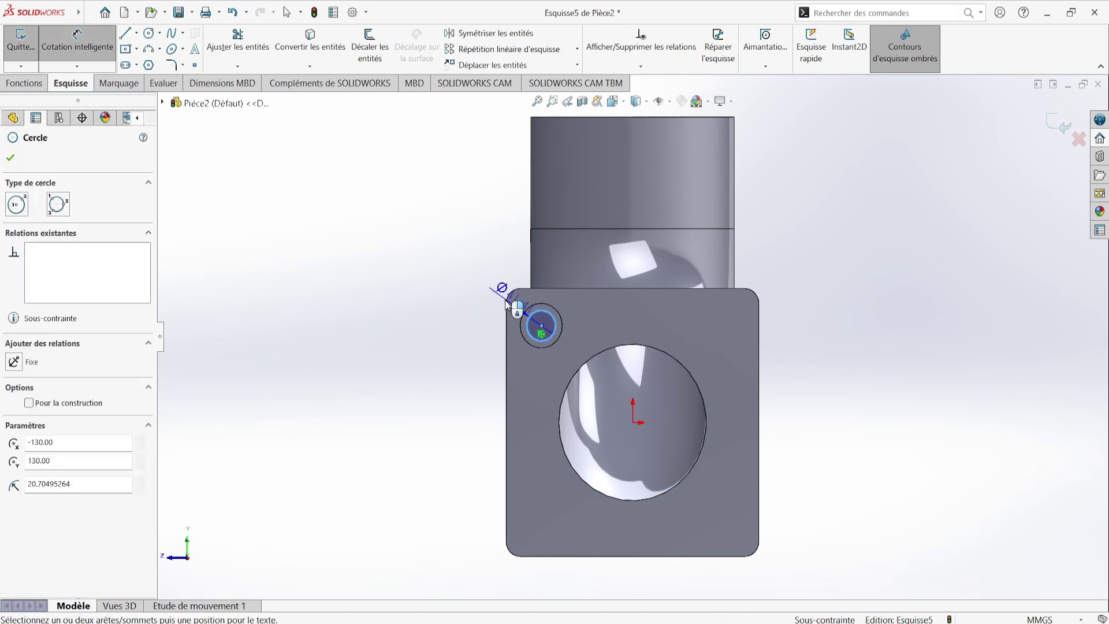
pyautogui.click(433, 270)
pyautogui.write('30')
pyautogui.press('Return')
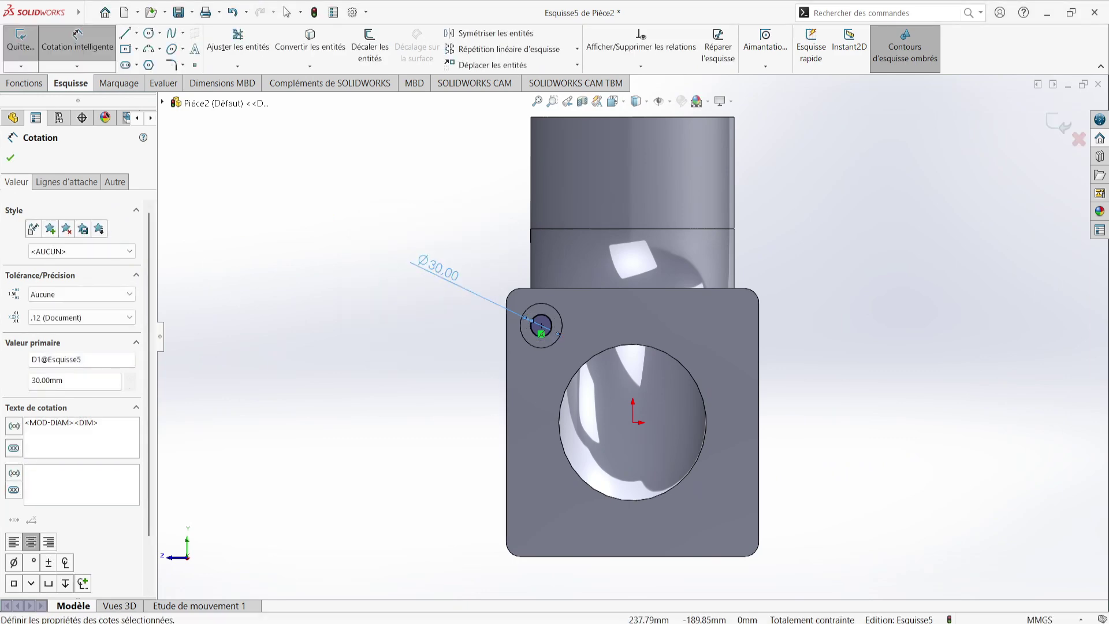
pyautogui.hotkey('alt', 'Tab')
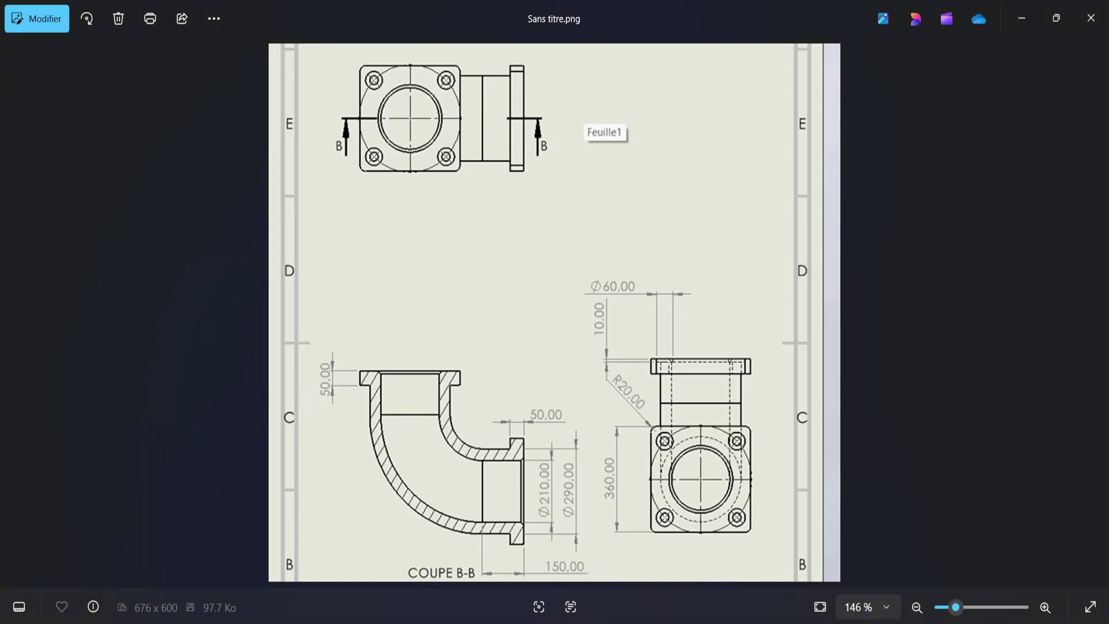
pyautogui.hotkey('alt', 'Tab')
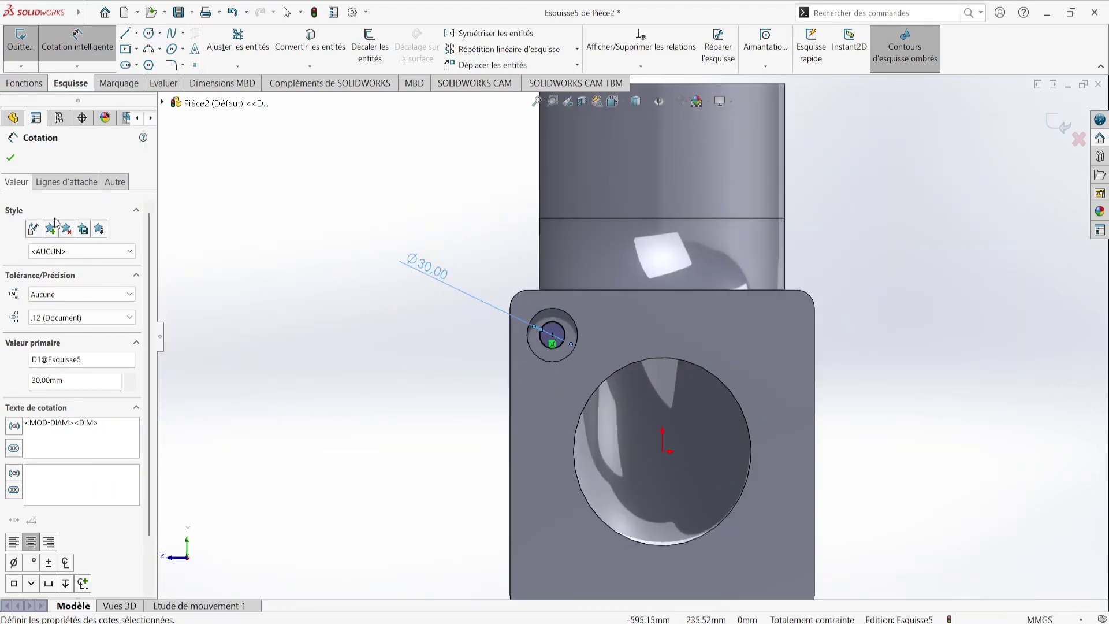
# Cut-extrude the 30 mm circle through the flange, ending the cut at the next surface.
pyautogui.click(37, 84)
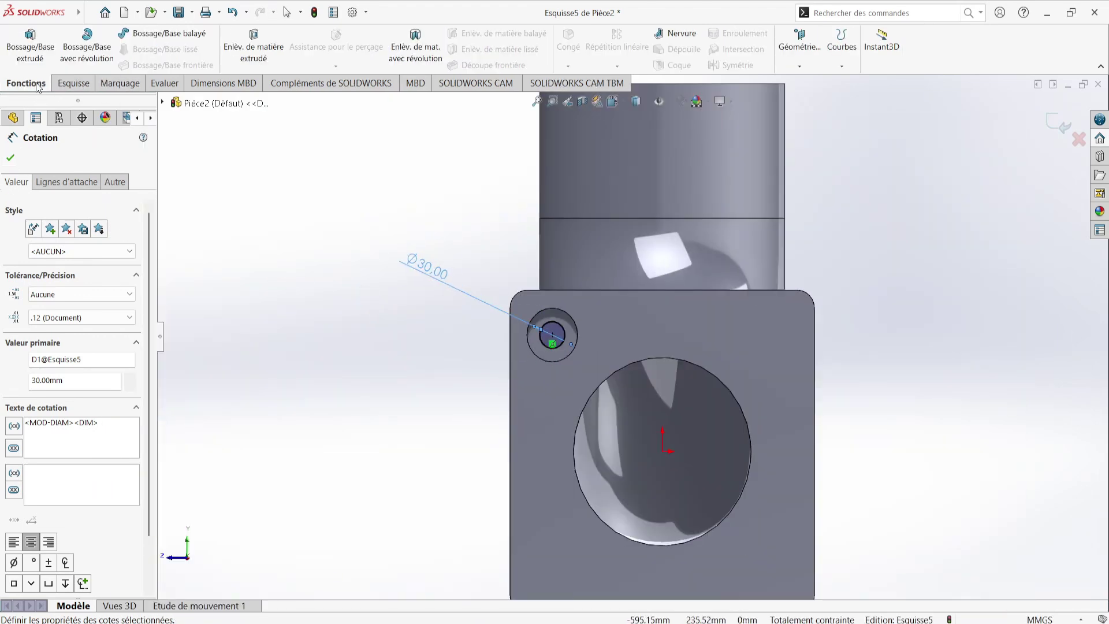
pyautogui.click(254, 41)
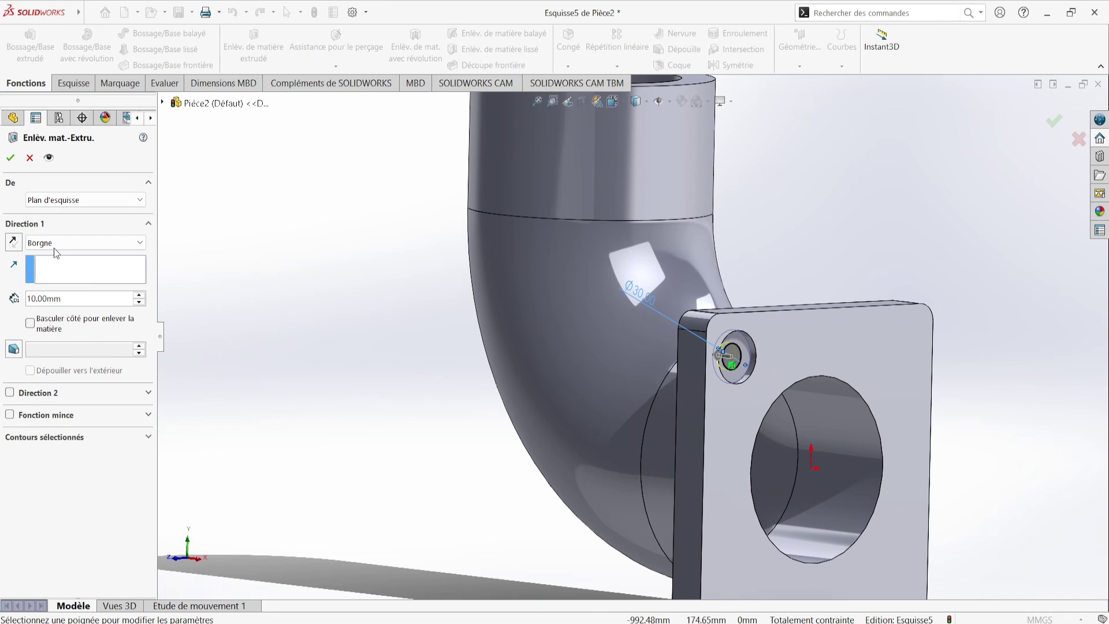
pyautogui.moveTo(755, 363); pyautogui.dragTo(927, 385, button='middle')
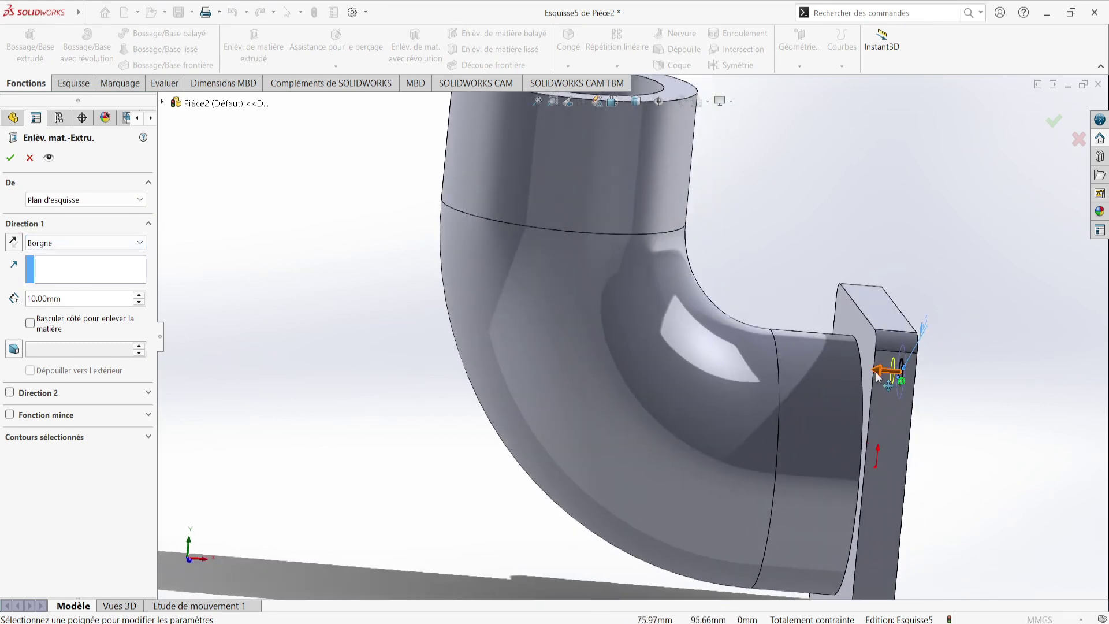
pyautogui.moveTo(850, 376); pyautogui.dragTo(660, 338, button='middle')
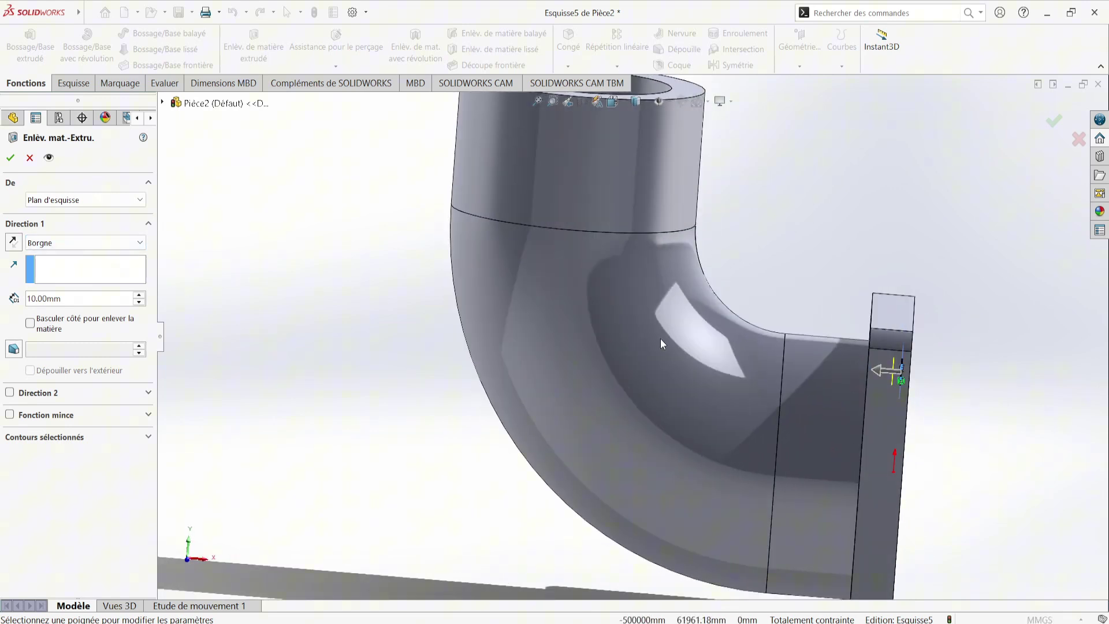
pyautogui.click(124, 247)
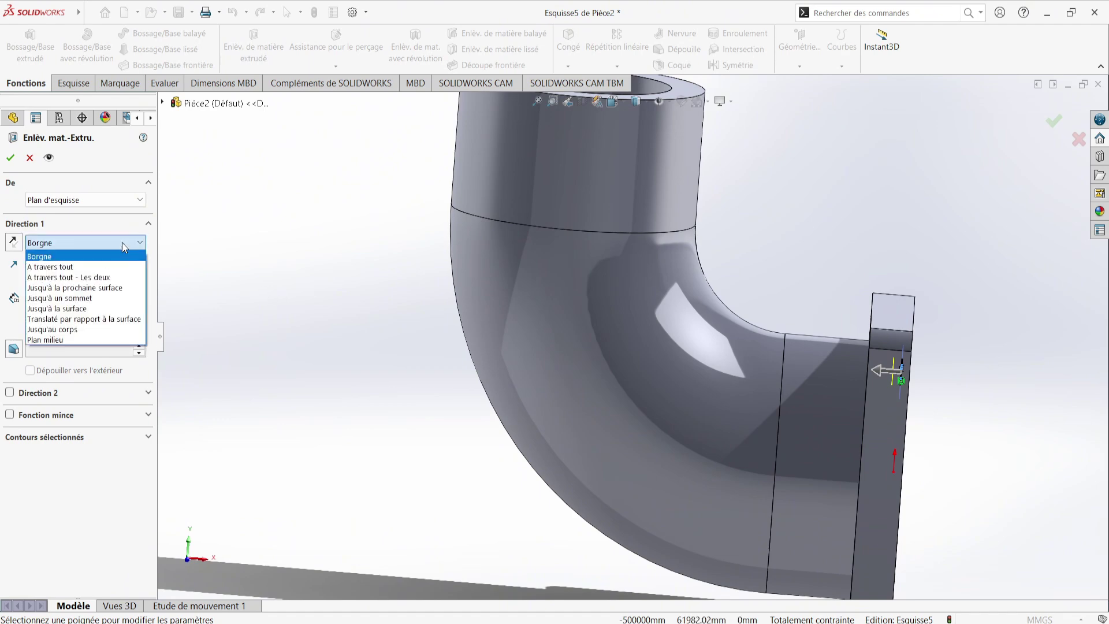
pyautogui.click(95, 269)
pyautogui.moveTo(587, 343); pyautogui.dragTo(656, 331, button='middle')
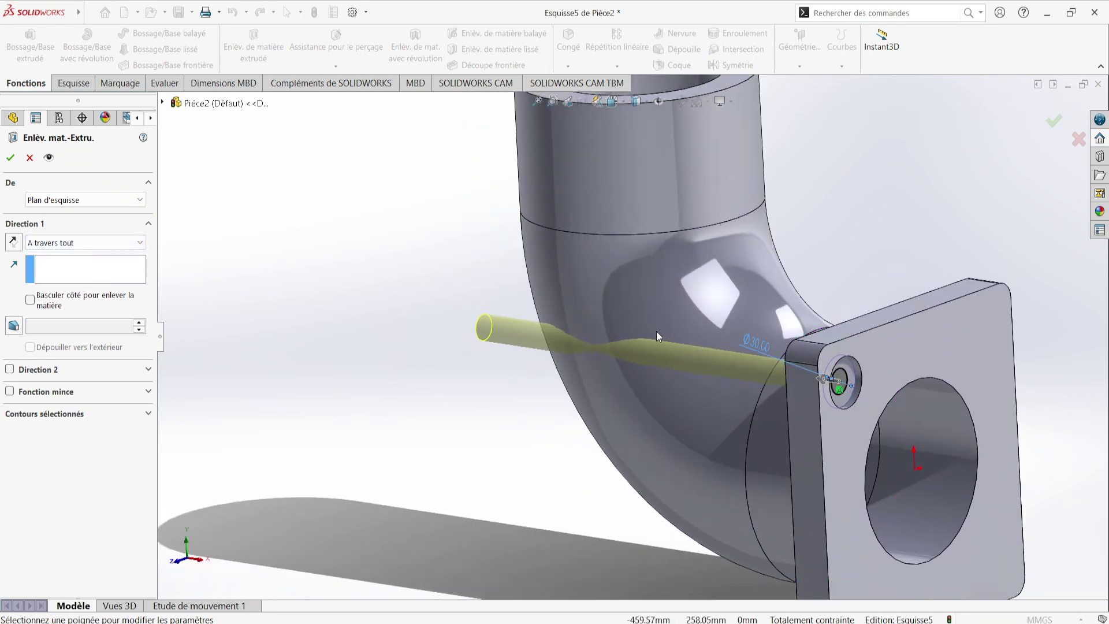
pyautogui.click(84, 247)
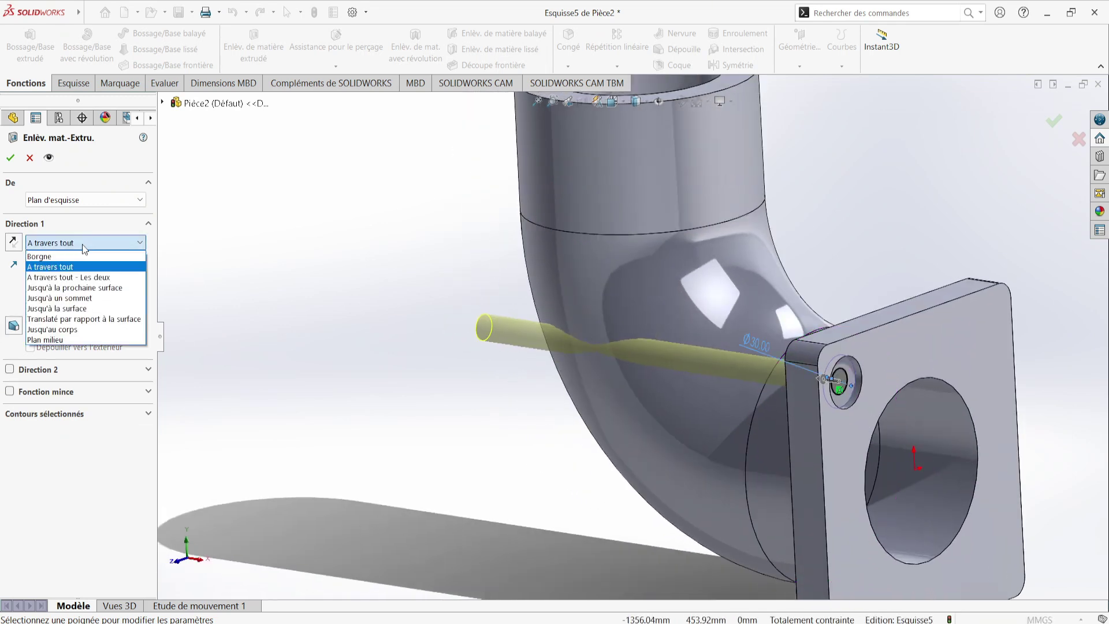
pyautogui.click(85, 289)
pyautogui.moveTo(843, 381); pyautogui.dragTo(899, 379, button='middle')
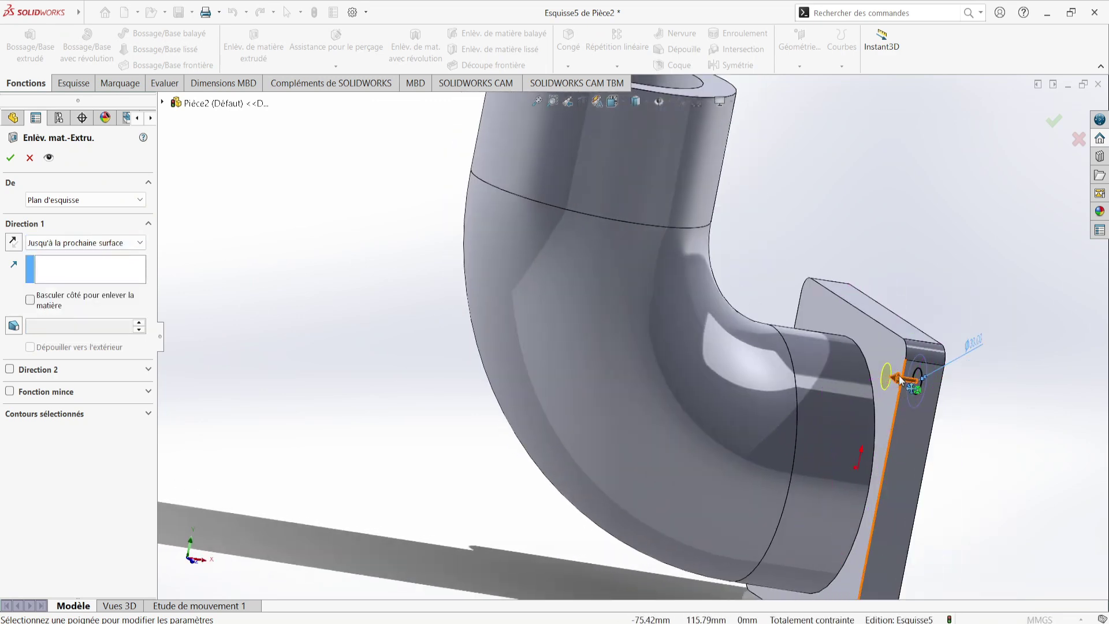
pyautogui.click(1053, 120)
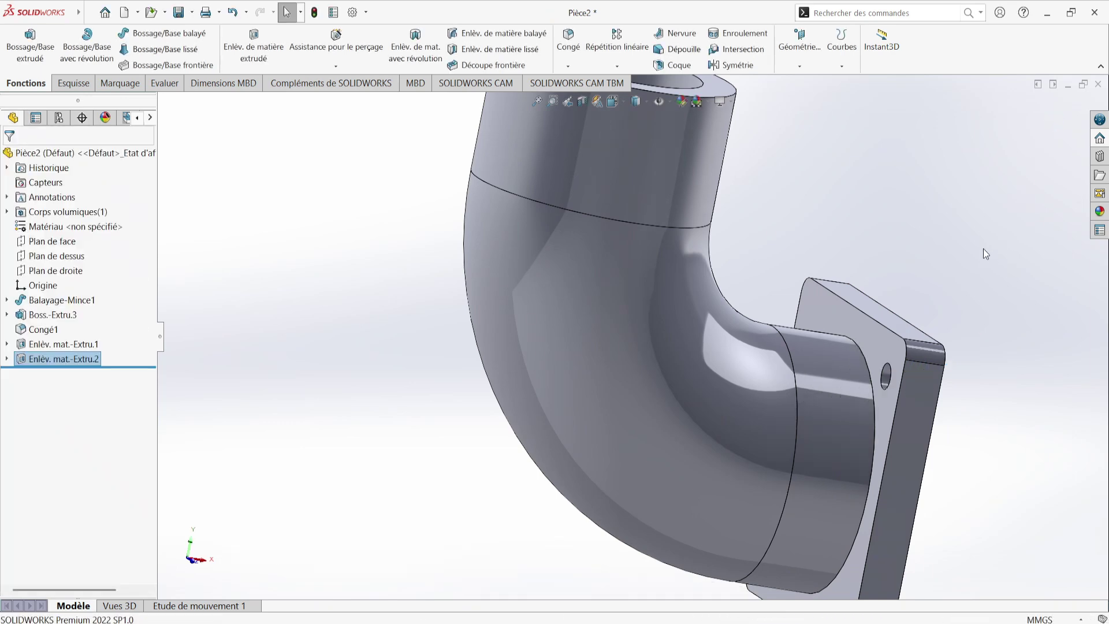
# Examine the finished counterbored corner hole and the flange's front face from several angles.
pyautogui.moveTo(931, 340); pyautogui.dragTo(802, 304, button='middle')
pyautogui.scroll(3, 822, 332)
pyautogui.scroll(-1, 779, 347)
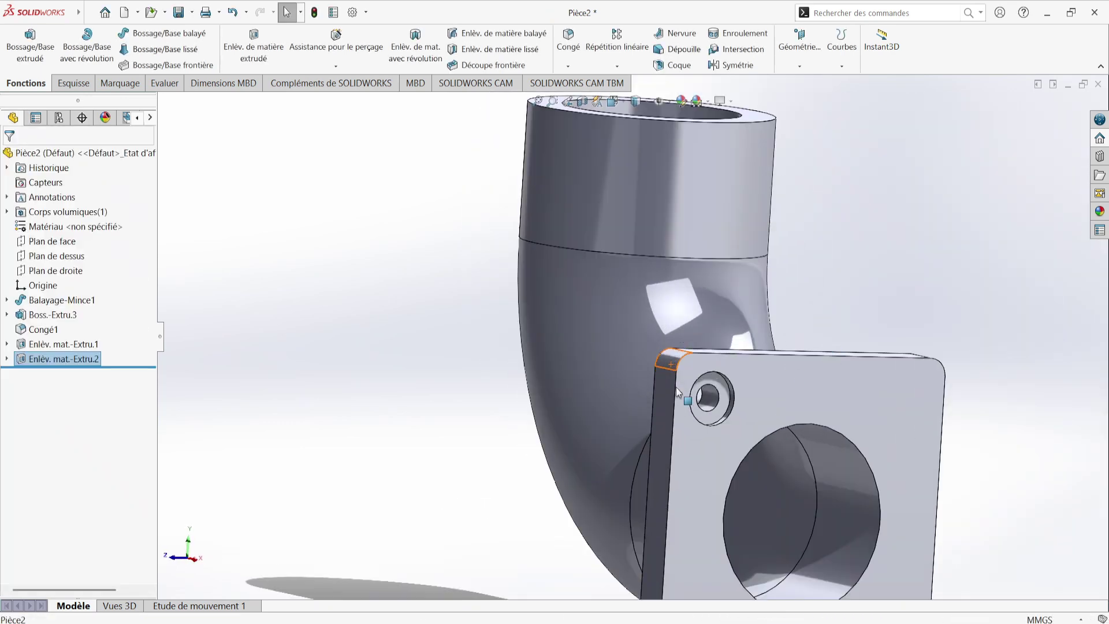
pyautogui.scroll(1, 743, 363)
pyautogui.scroll(-2, 743, 363)
pyautogui.scroll(3, 695, 366)
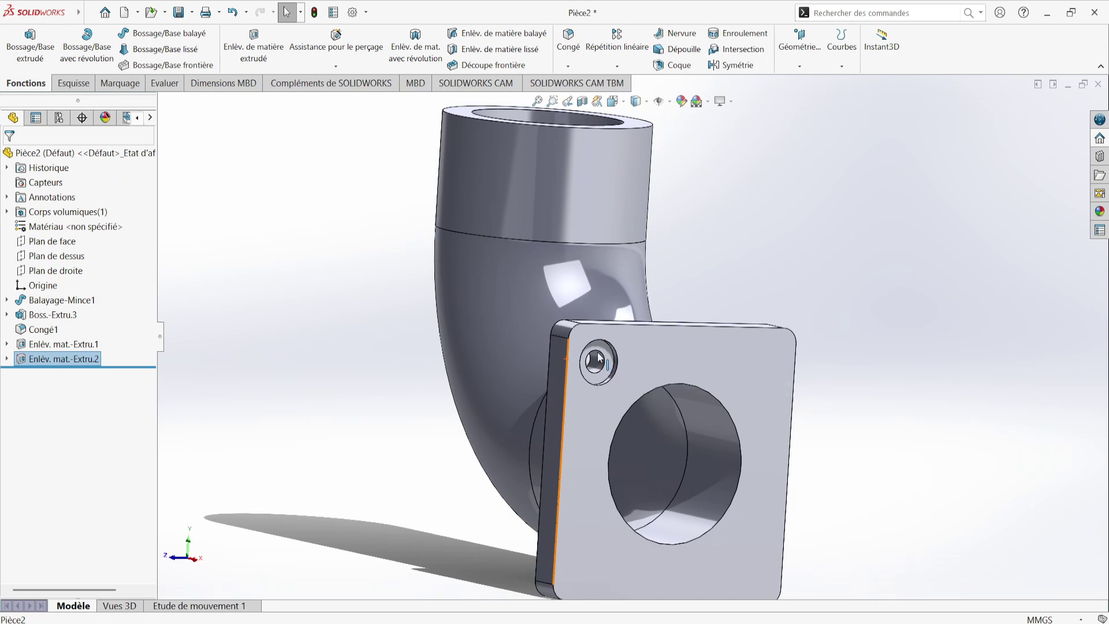
pyautogui.scroll(-3, 595, 364)
pyautogui.moveTo(593, 363); pyautogui.dragTo(596, 379, button='middle')
pyautogui.click(596, 380)
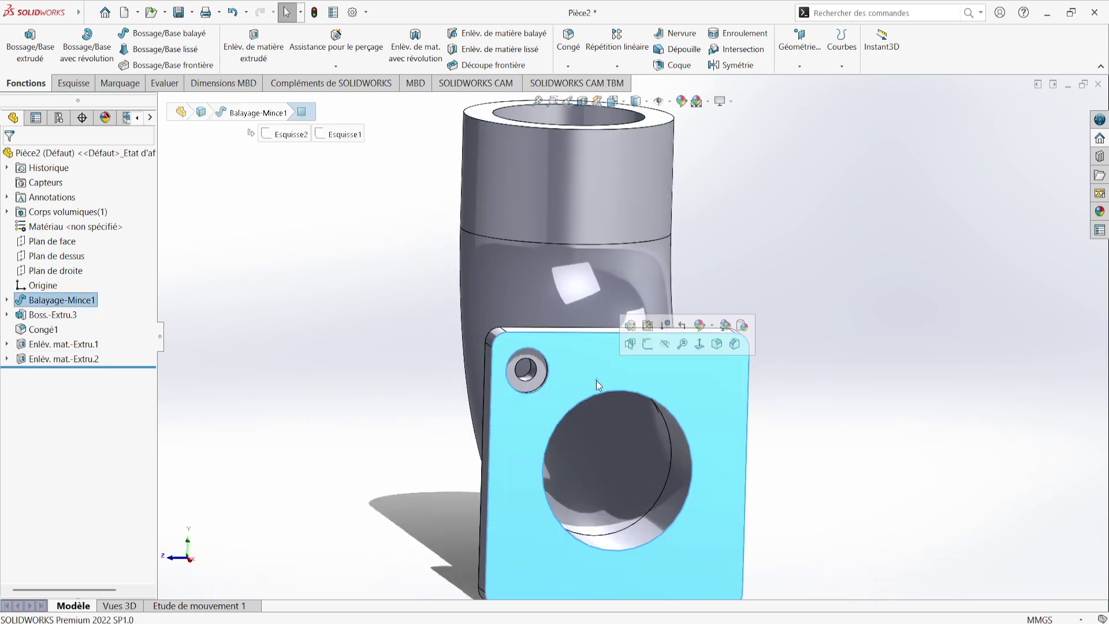
pyautogui.press('z')
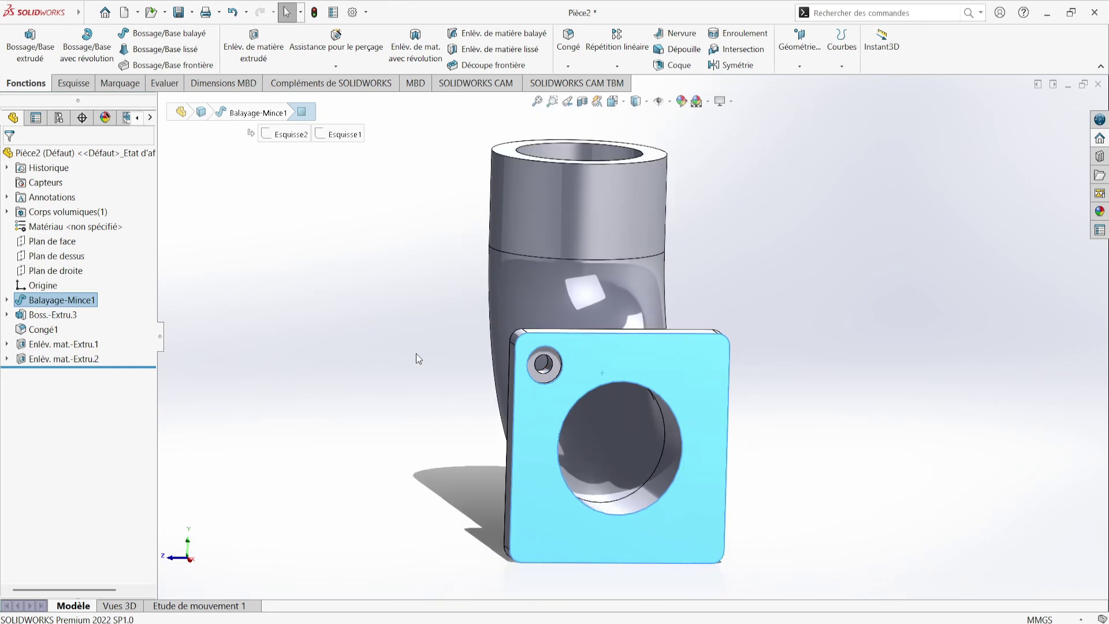
pyautogui.click(419, 358)
# Start a circular pattern and choose the counterbore cut and the 30 mm hole cut as the features to repeat.
pyautogui.click(617, 65)
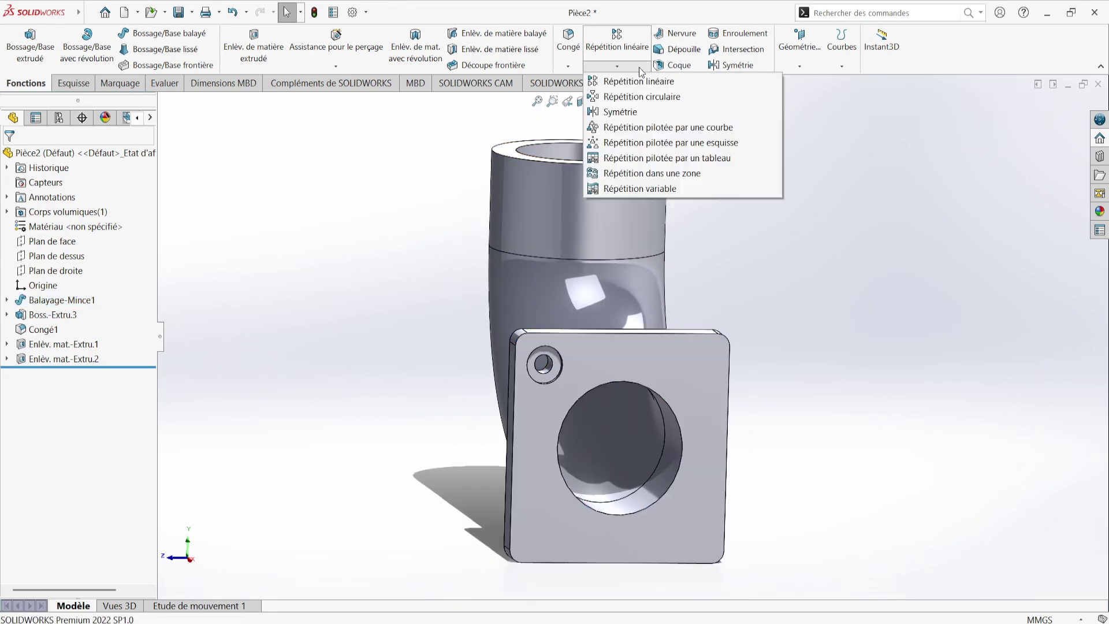
pyautogui.click(641, 97)
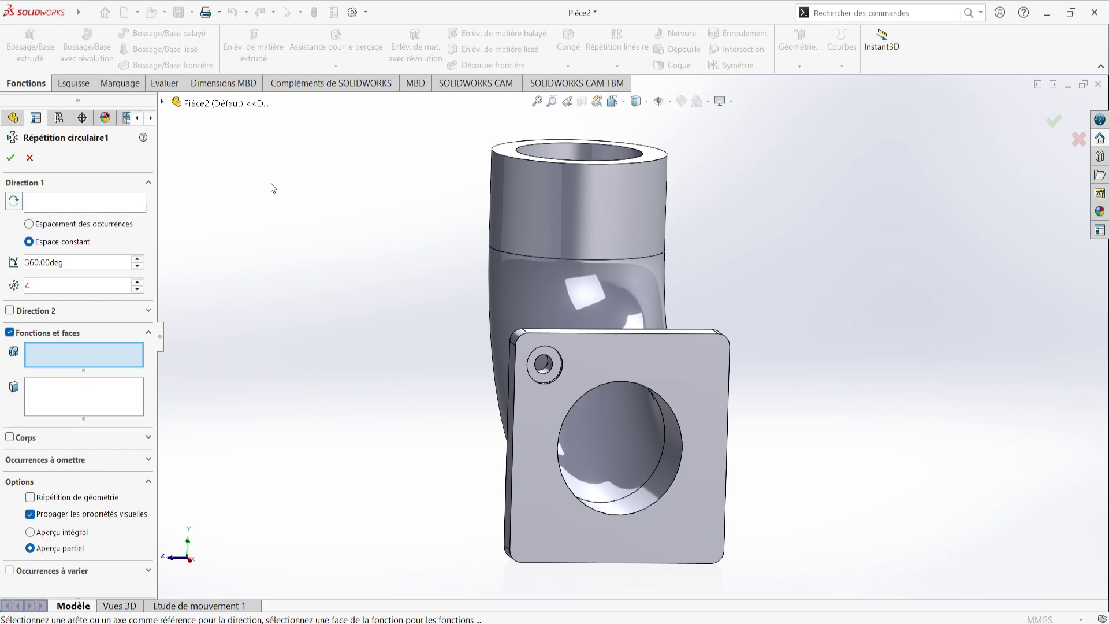
pyautogui.scroll(-5, 548, 369)
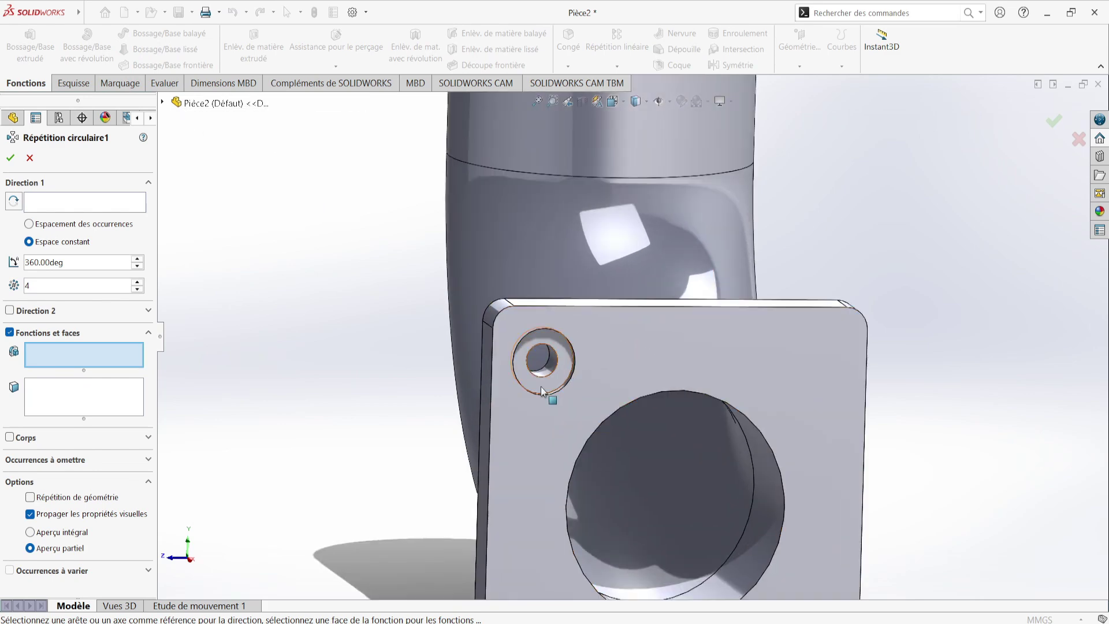
pyautogui.moveTo(573, 364)
pyautogui.mouseDown(button='middle')
pyautogui.moveTo(582, 386)
pyautogui.moveTo(581, 369)
pyautogui.mouseUp(button='middle')
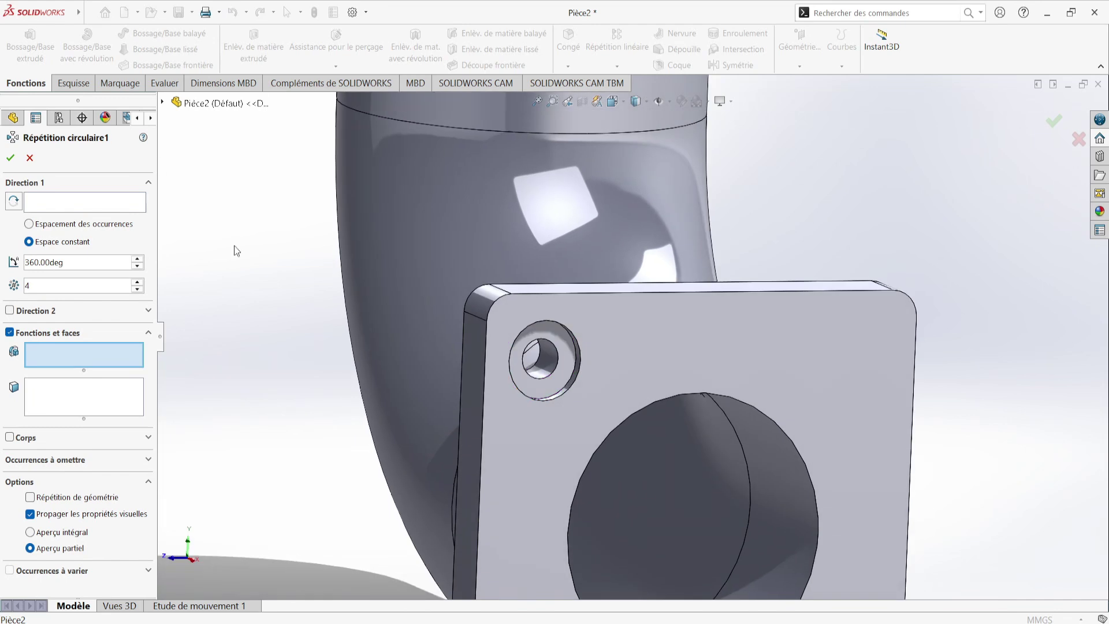
pyautogui.click(162, 103)
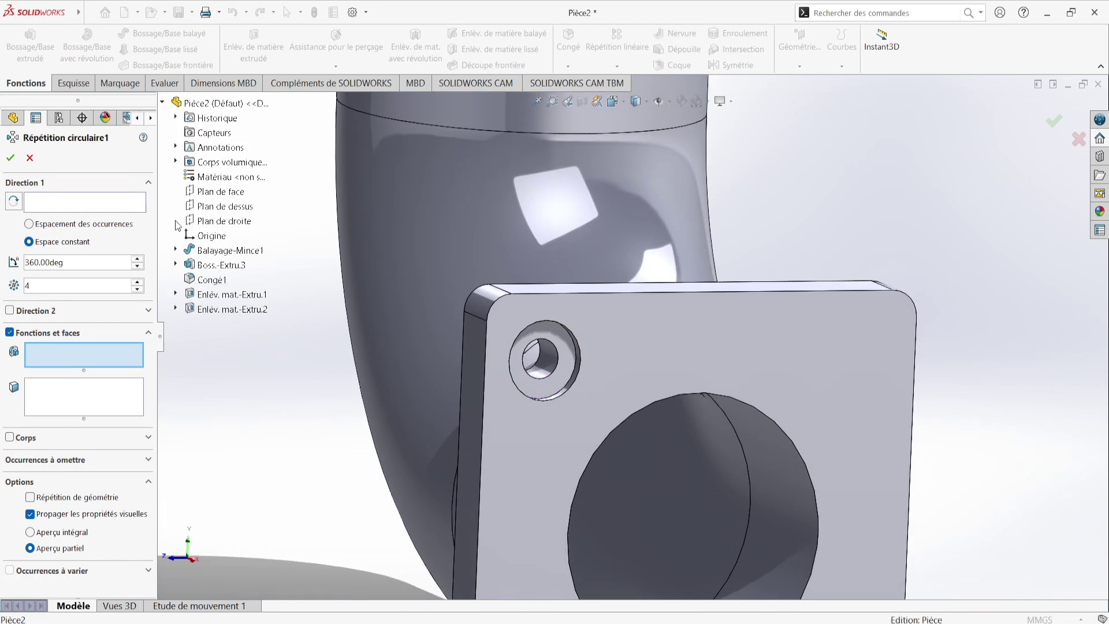
pyautogui.click(230, 294)
pyautogui.click(240, 309)
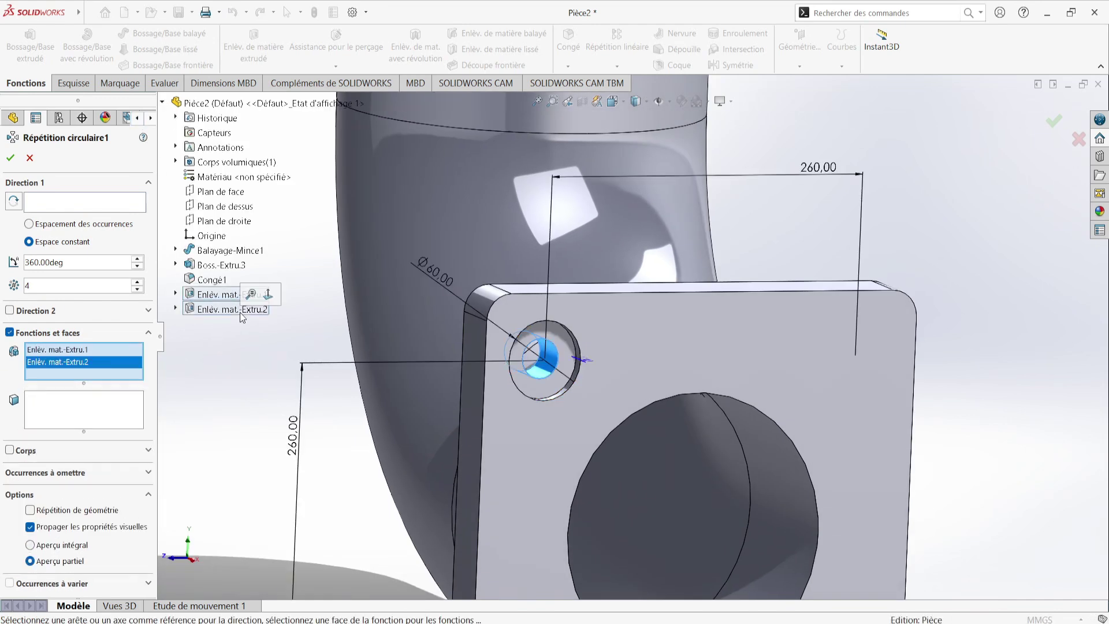
# Pattern both cuts around the central bore's circular edge with four equally spaced instances over 360 degrees.
pyautogui.click(63, 203)
pyautogui.scroll(3, 748, 365)
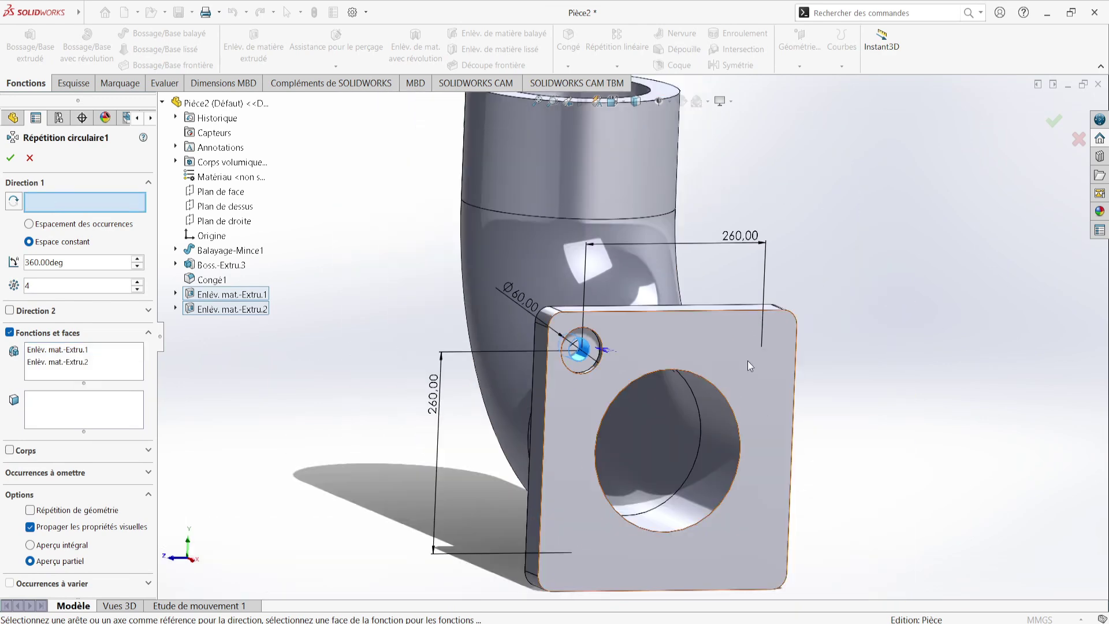
pyautogui.click(741, 434)
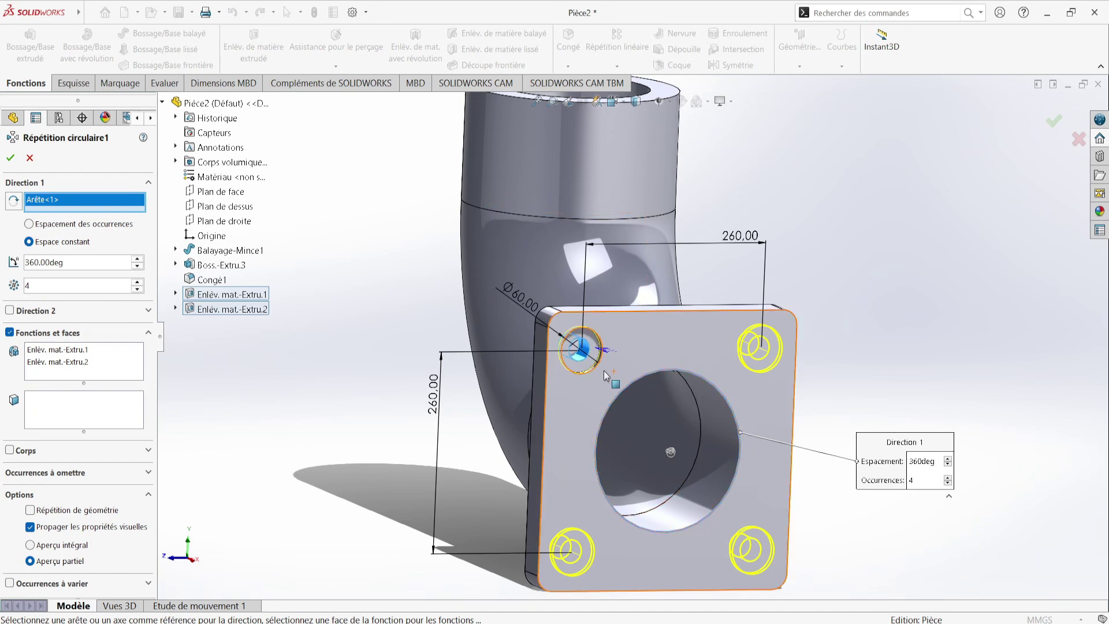
pyautogui.click(1053, 122)
# Sketch a centre rectangle about 346 by 358 mm on the pipe's open end face, centred on the bore.
pyautogui.moveTo(866, 282)
pyautogui.mouseDown(button='middle')
pyautogui.moveTo(869, 252)
pyautogui.moveTo(856, 279)
pyautogui.mouseUp(button='middle')
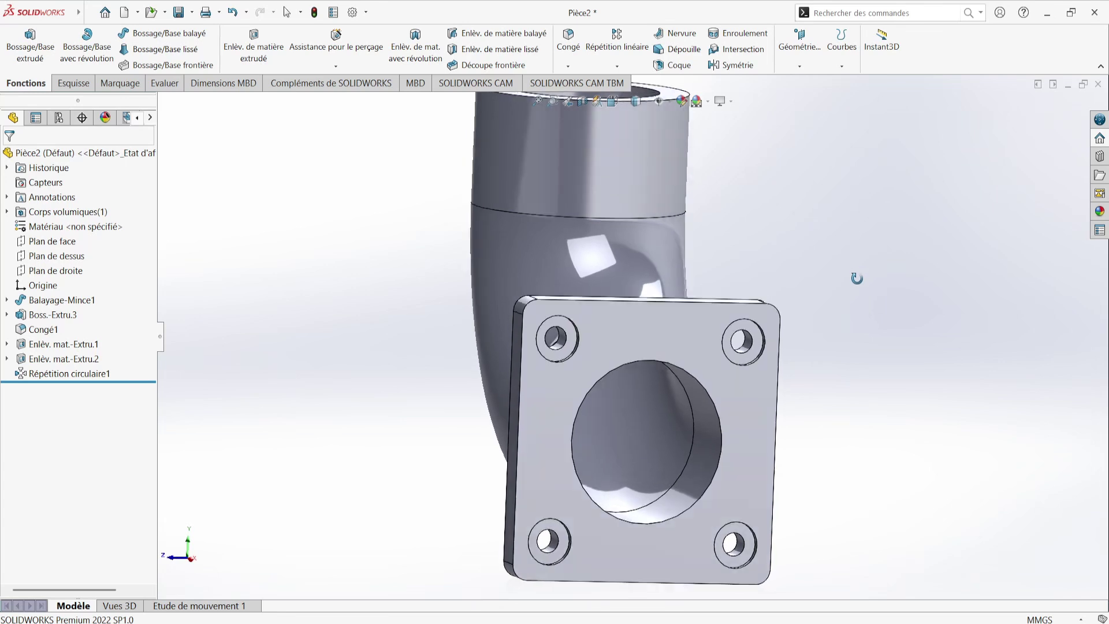
pyautogui.press('f')
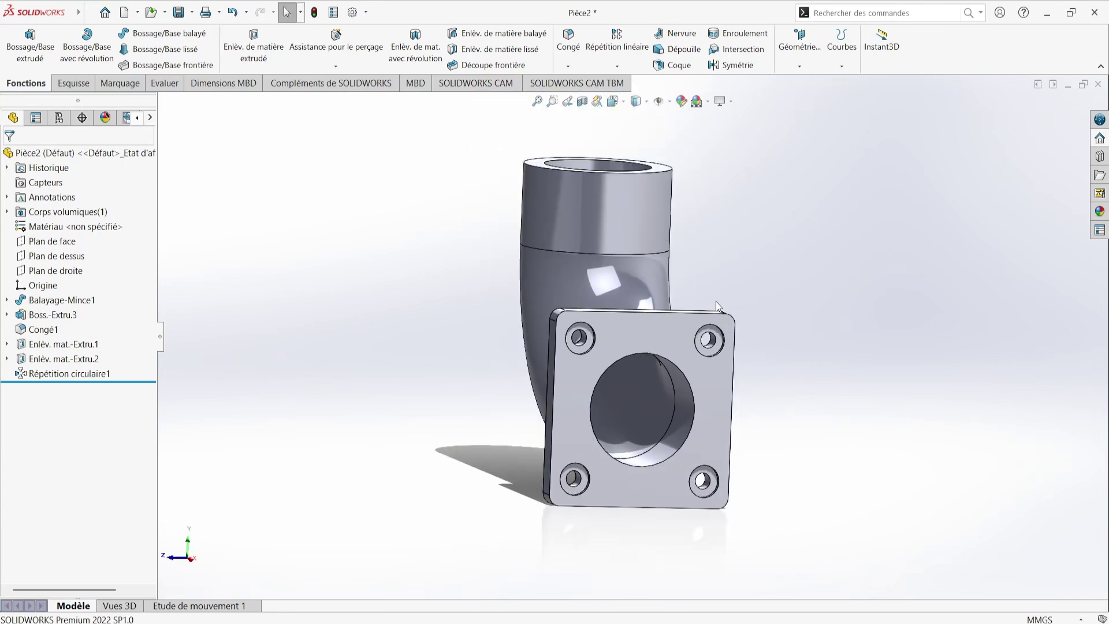
pyautogui.moveTo(715, 300); pyautogui.dragTo(690, 344, button='middle')
pyautogui.click(664, 152)
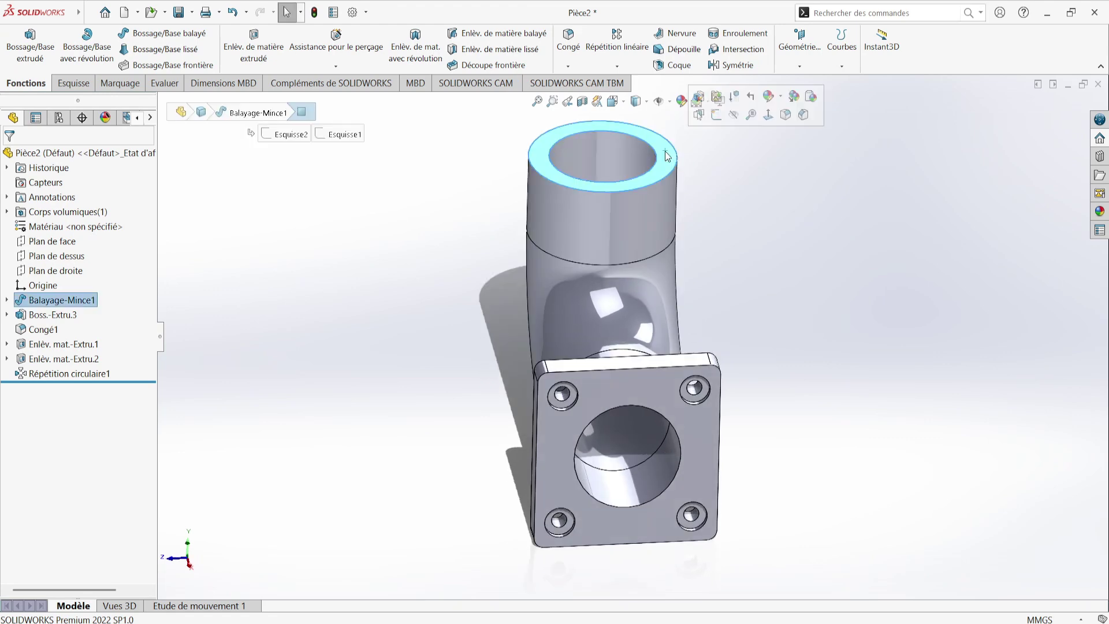
pyautogui.click(770, 115)
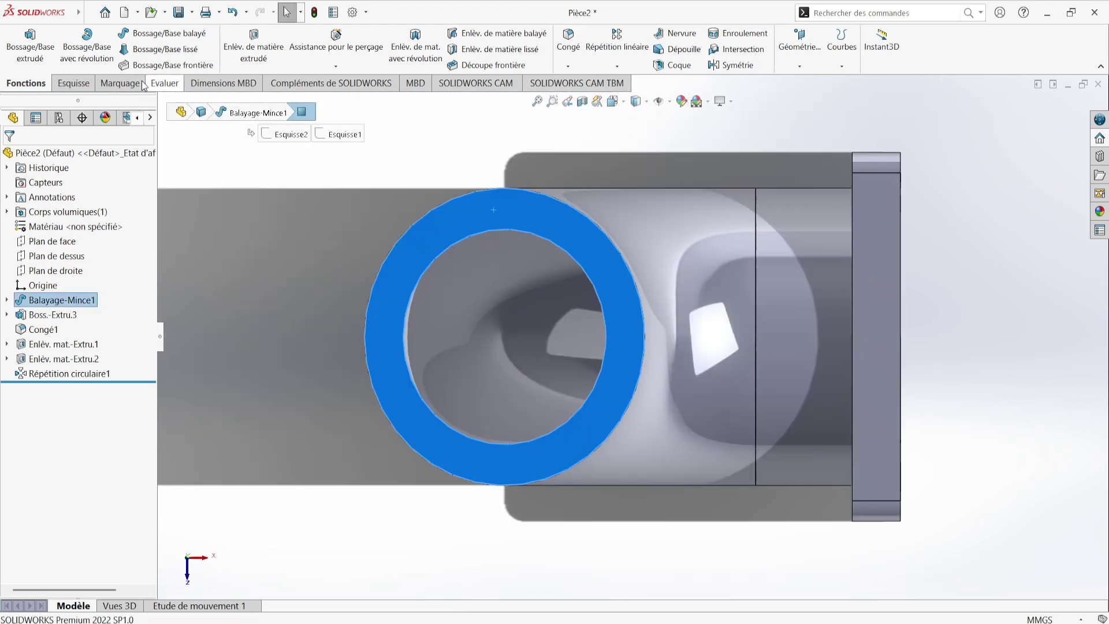
pyautogui.click(78, 85)
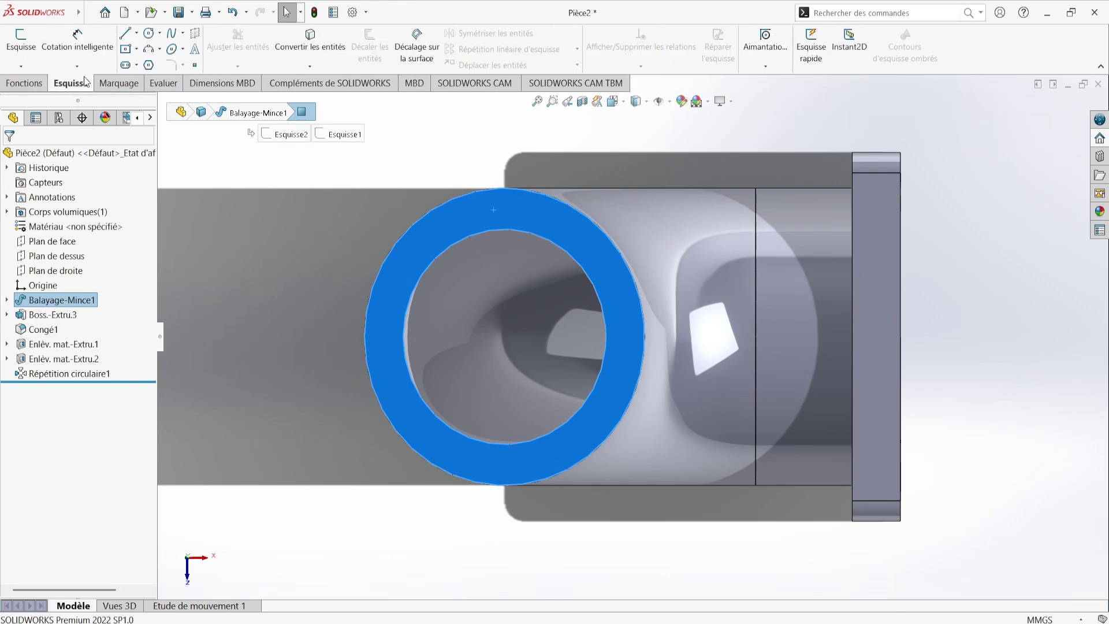
pyautogui.click(137, 49)
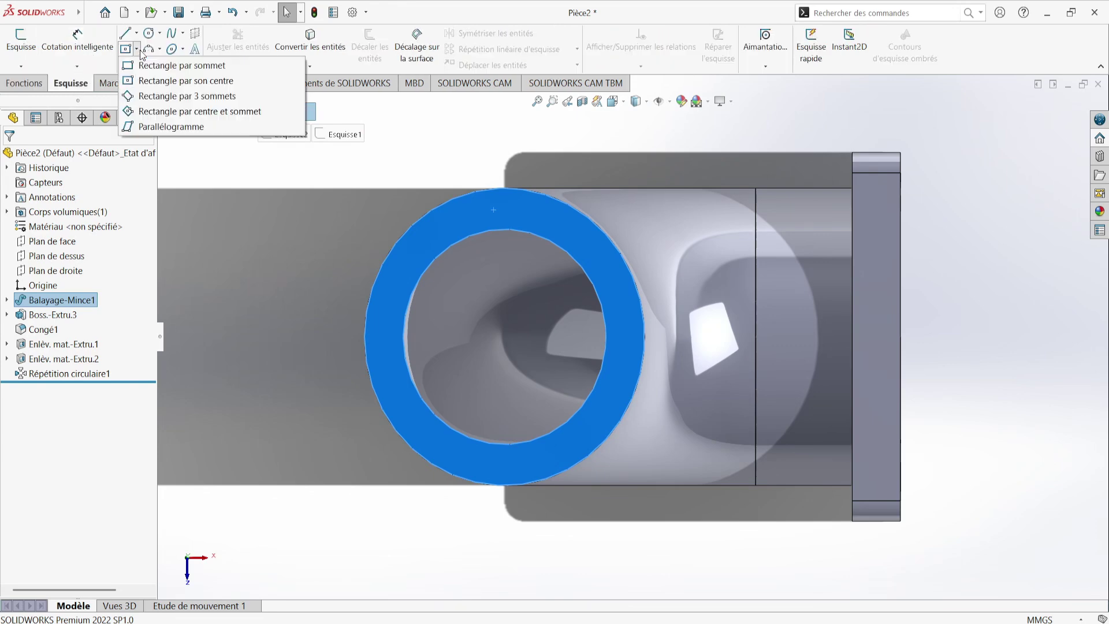
pyautogui.click(190, 81)
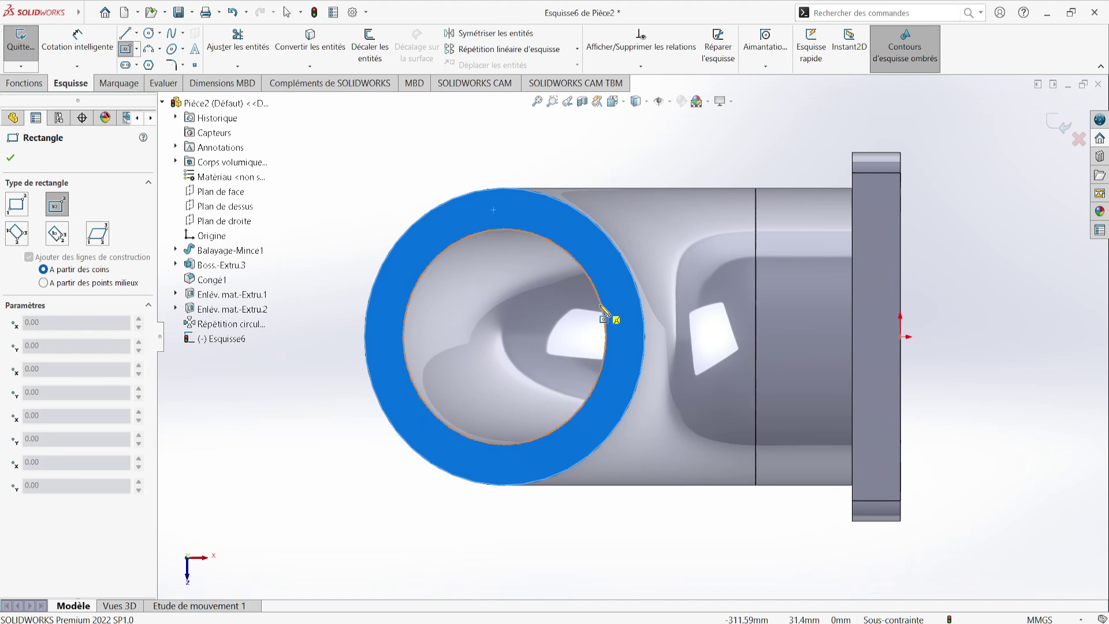
pyautogui.click(504, 336)
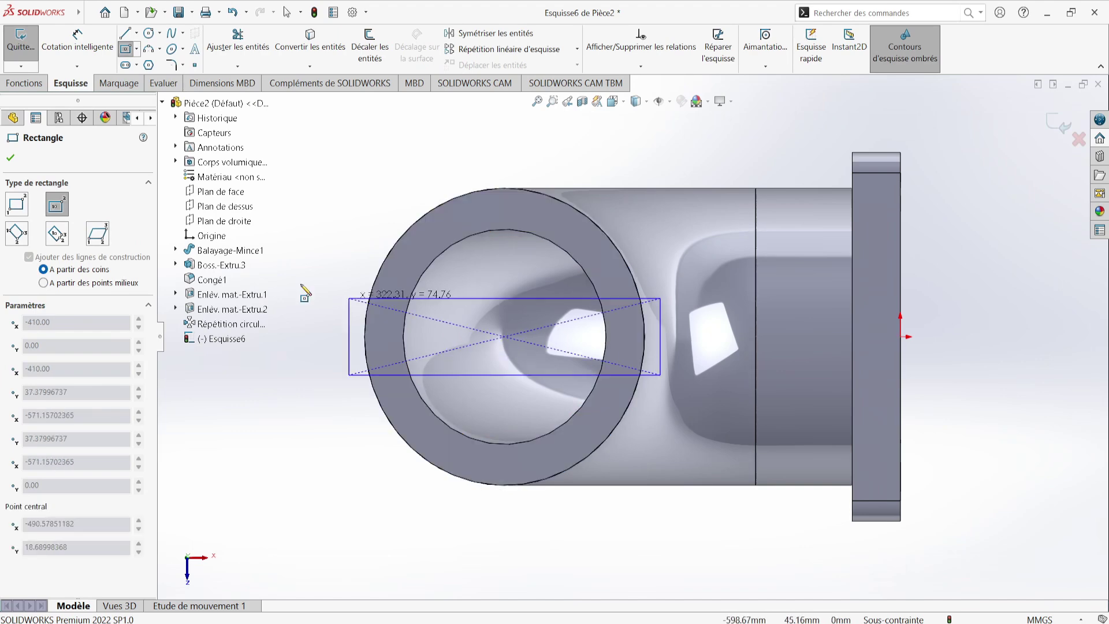
pyautogui.click(337, 153)
# Dimension the rectangle on the pipe end as 360 mm high and 360 mm wide.
pyautogui.click(77, 41)
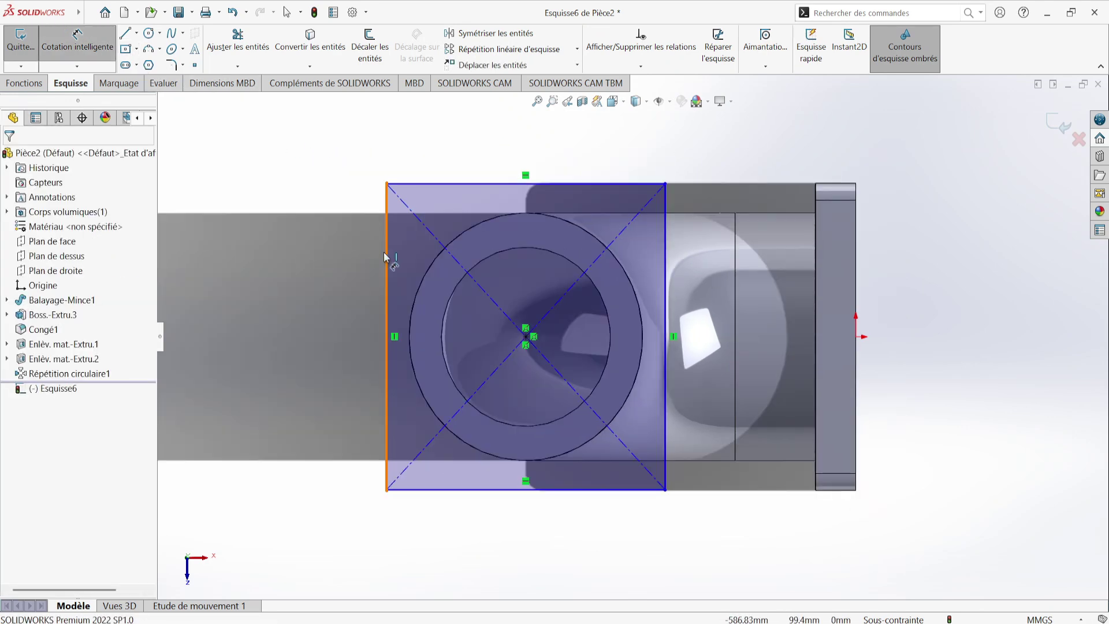
pyautogui.click(386, 257)
pyautogui.click(283, 248)
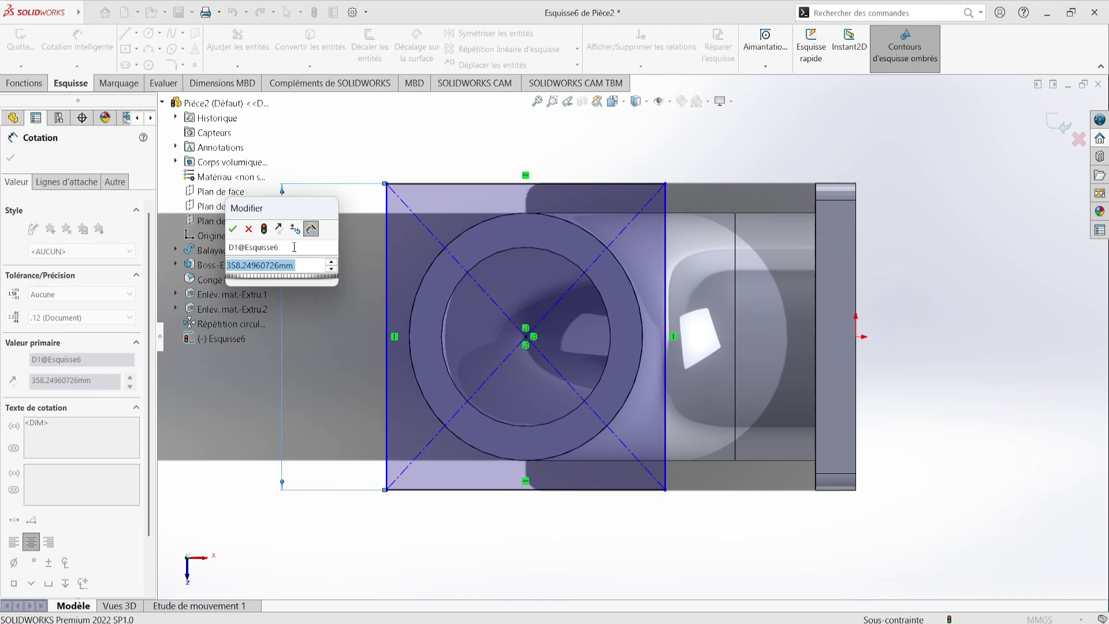
pyautogui.write('360')
pyautogui.press('Return')
pyautogui.scroll(2, 602, 324)
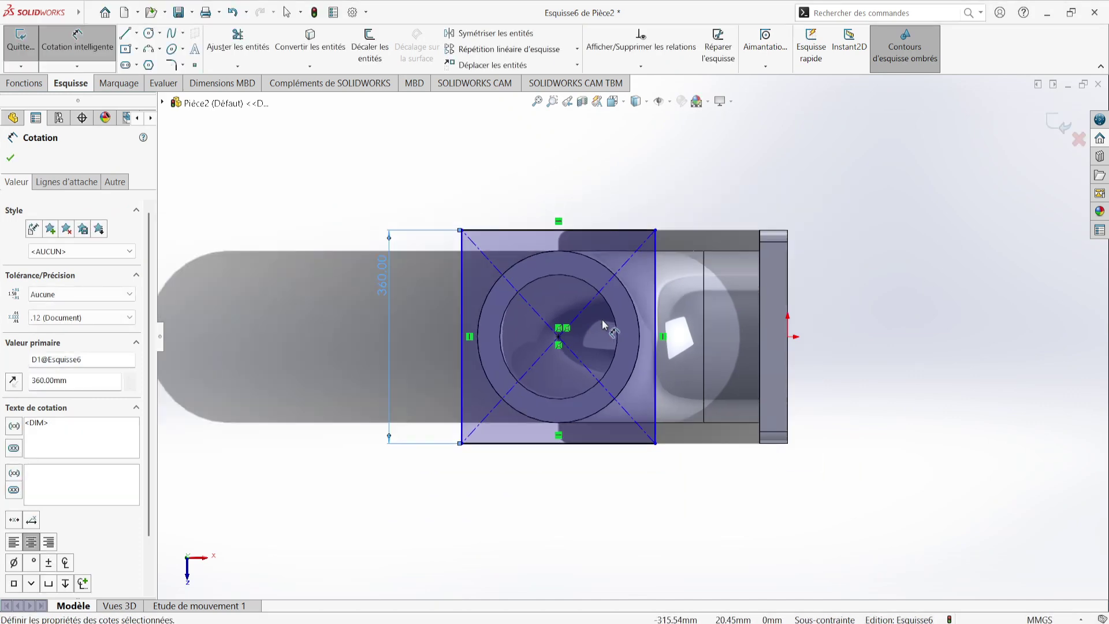
pyautogui.click(609, 231)
pyautogui.click(617, 176)
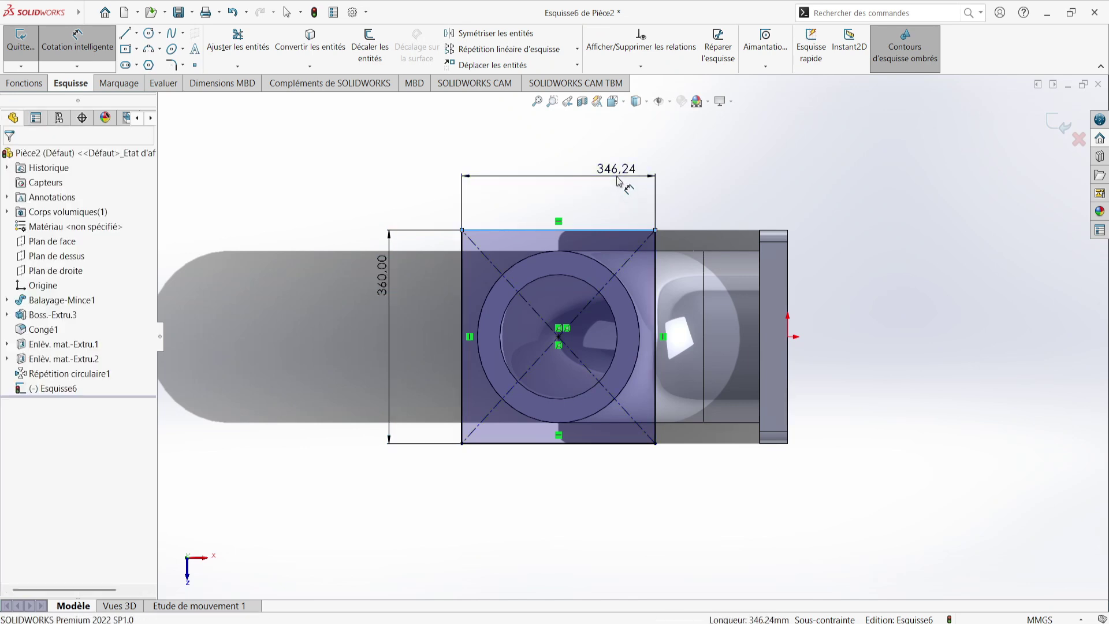
pyautogui.write('360')
pyautogui.press('Return')
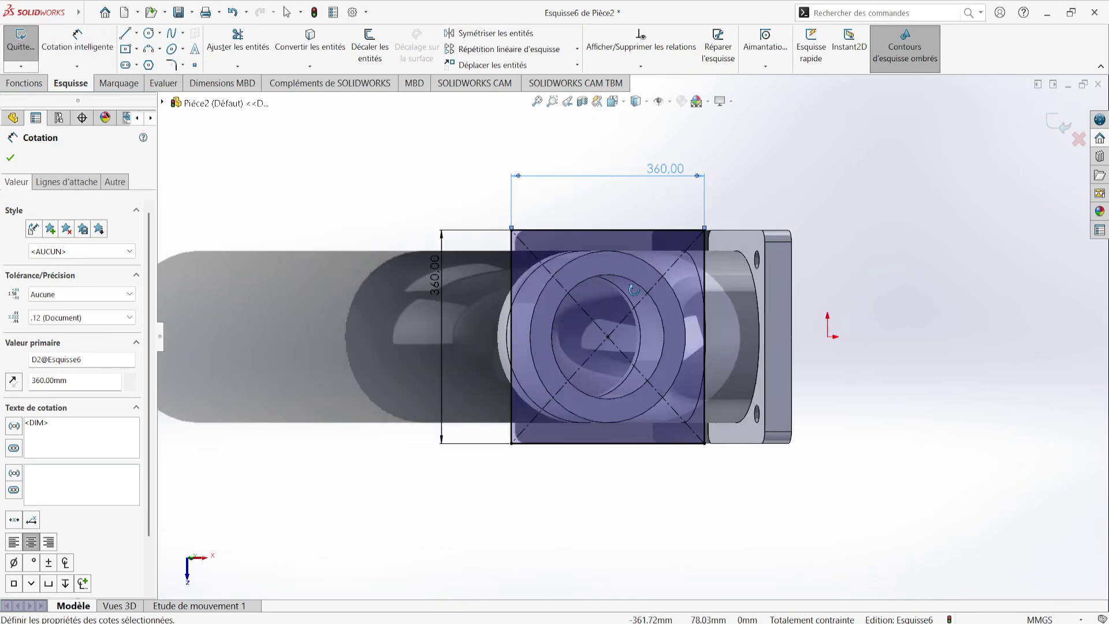
# Extrude the region between the 360 mm square and the pipe's outer circle 50 mm, reversed back along the pipe.
pyautogui.moveTo(614, 290); pyautogui.dragTo(472, 328, button='middle')
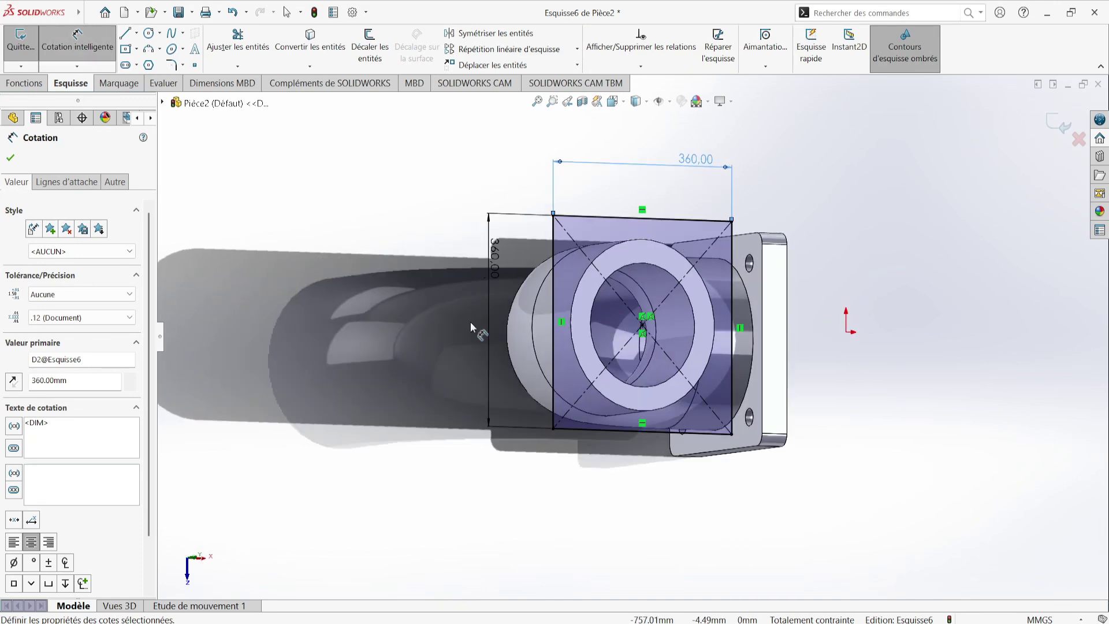
pyautogui.click(24, 87)
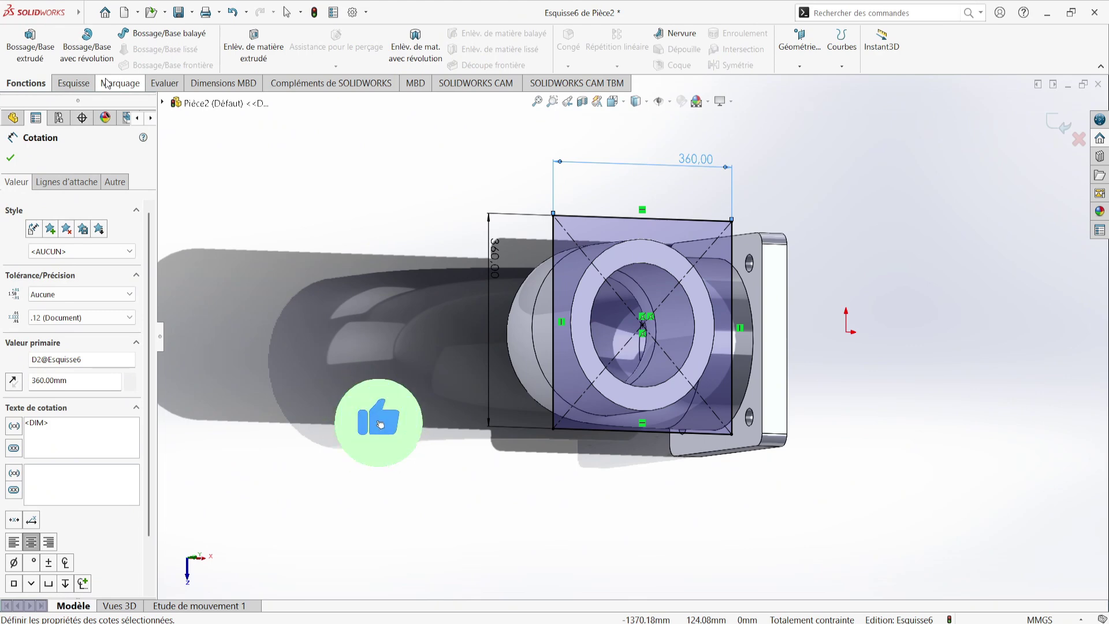
pyautogui.click(45, 57)
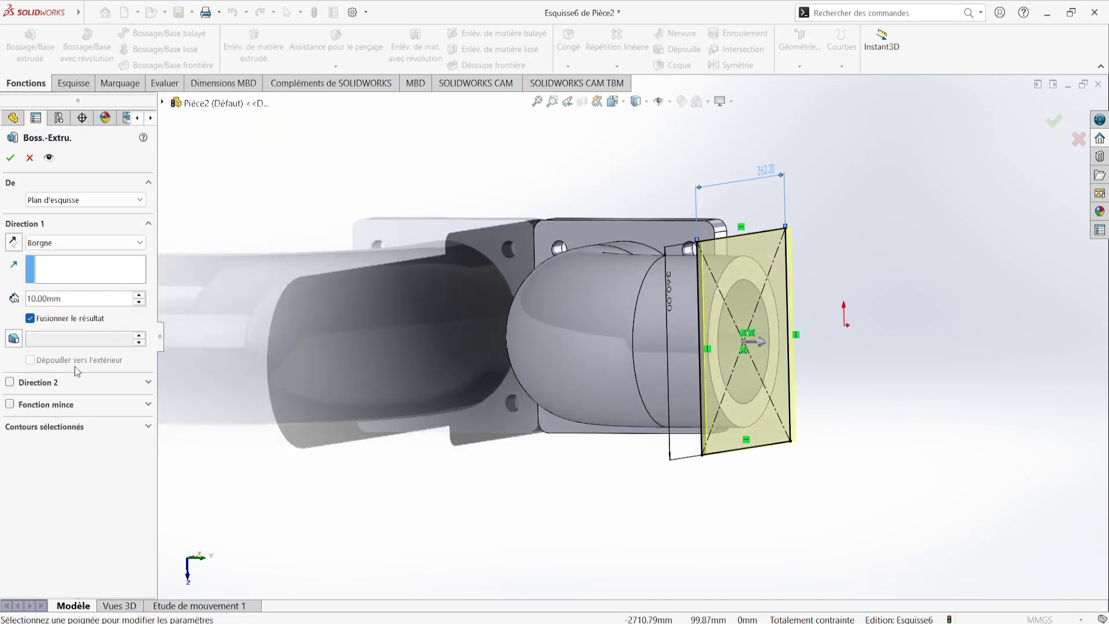
pyautogui.write('50')
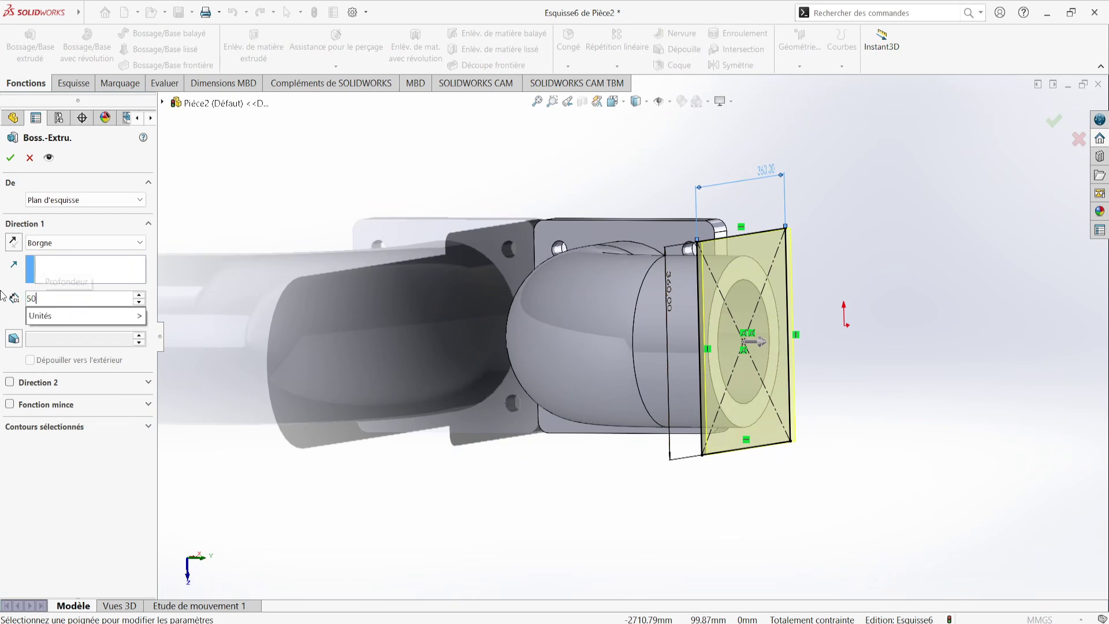
pyautogui.press('Return')
pyautogui.click(13, 244)
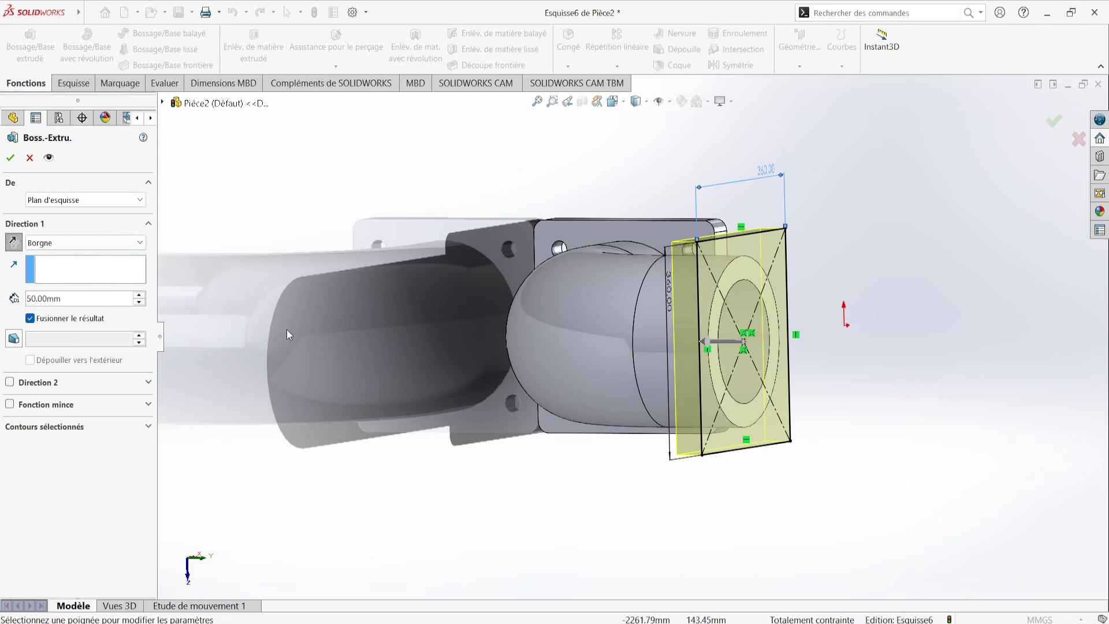
pyautogui.click(39, 427)
pyautogui.hotkey('ctrl', '8')
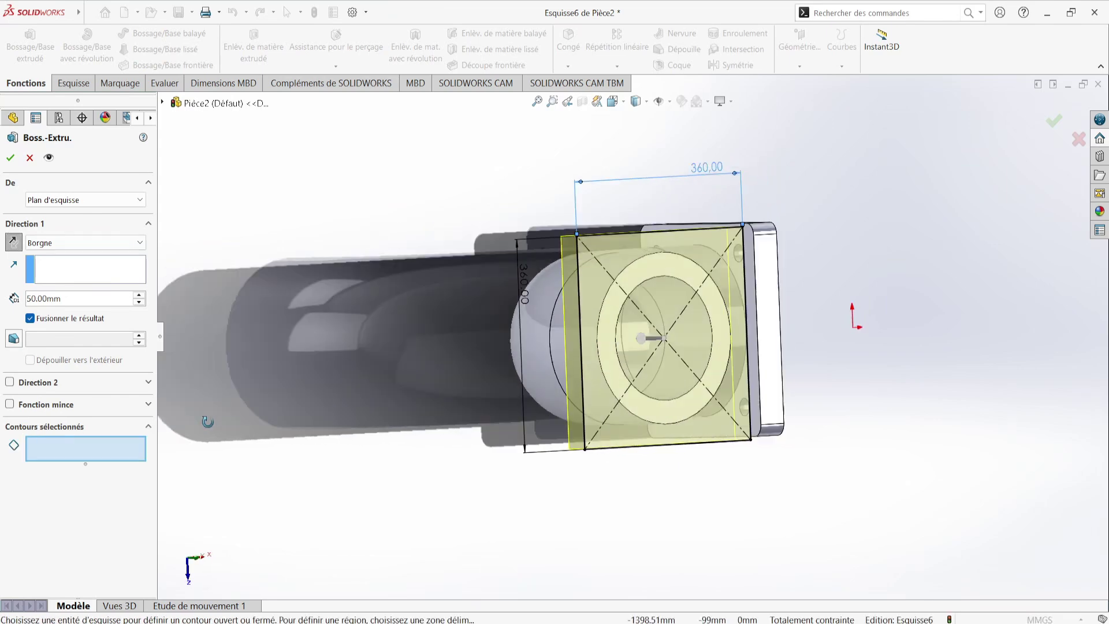
pyautogui.click(496, 258)
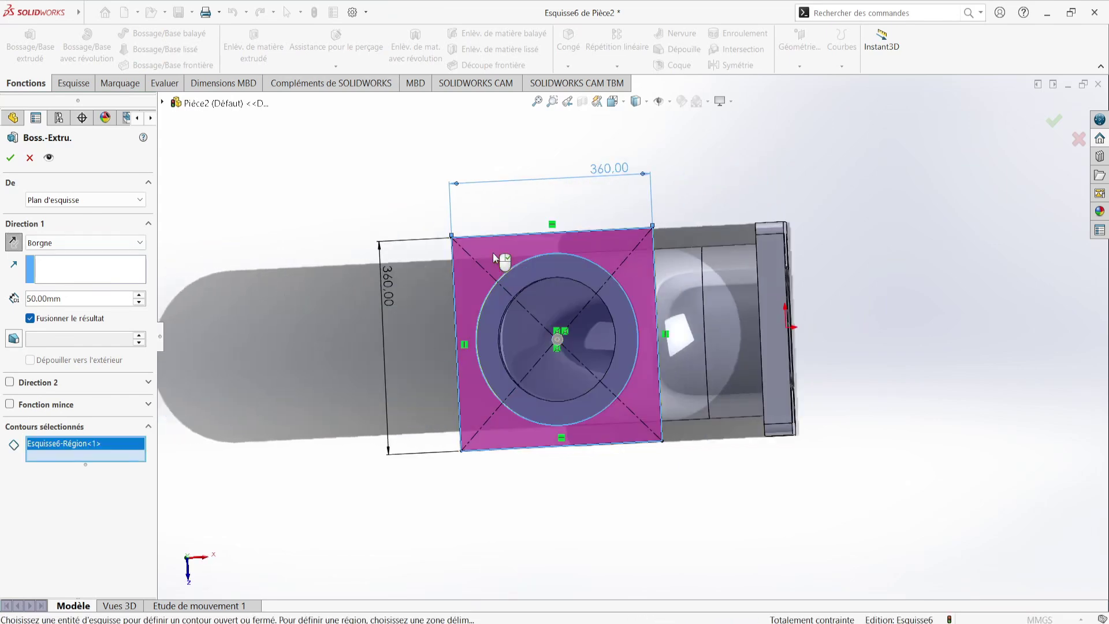
pyautogui.click(1055, 124)
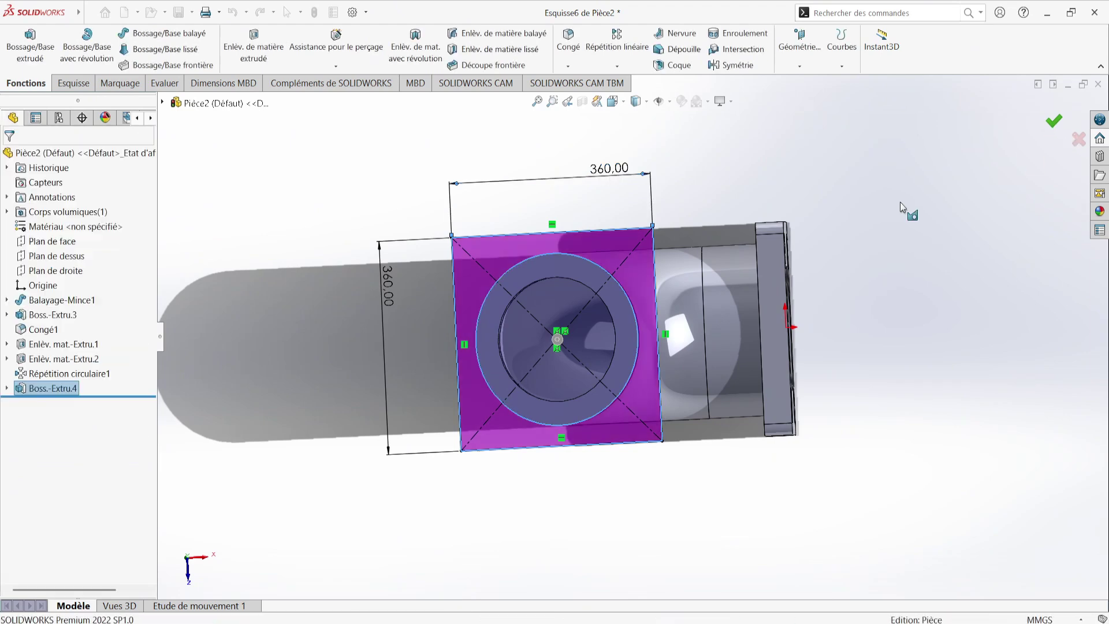
# Sketch a centre rectangle about 285 by 307 mm on the new flange's outer face, centred on the bore.
pyautogui.moveTo(899, 202); pyautogui.dragTo(604, 282, button='middle')
pyautogui.click(604, 282)
pyautogui.click(745, 238)
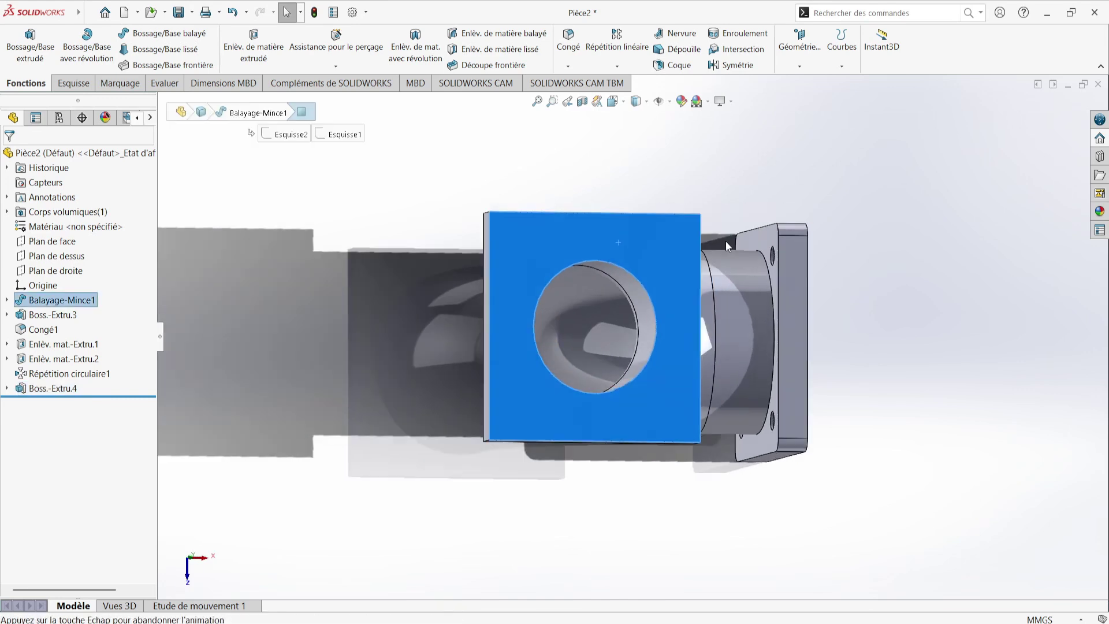
pyautogui.click(74, 84)
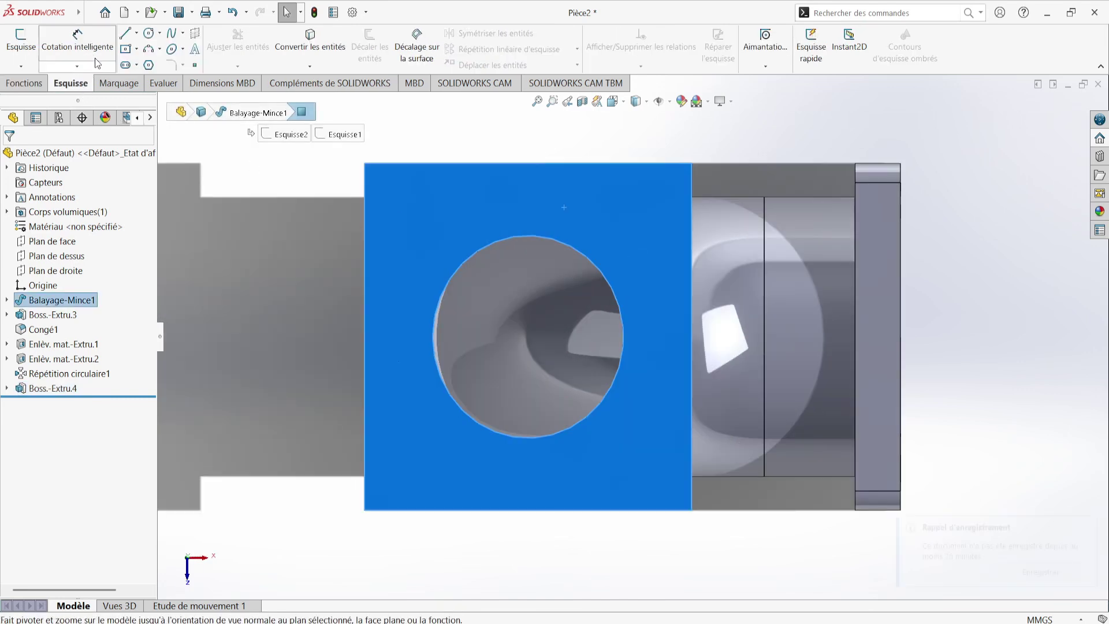
pyautogui.click(125, 49)
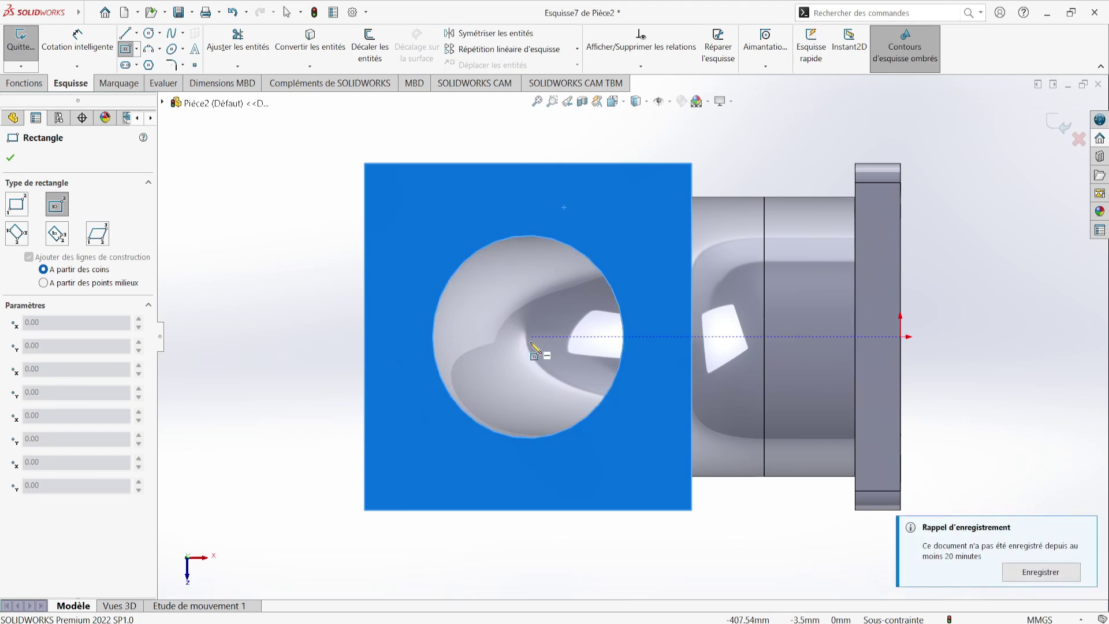
pyautogui.click(528, 336)
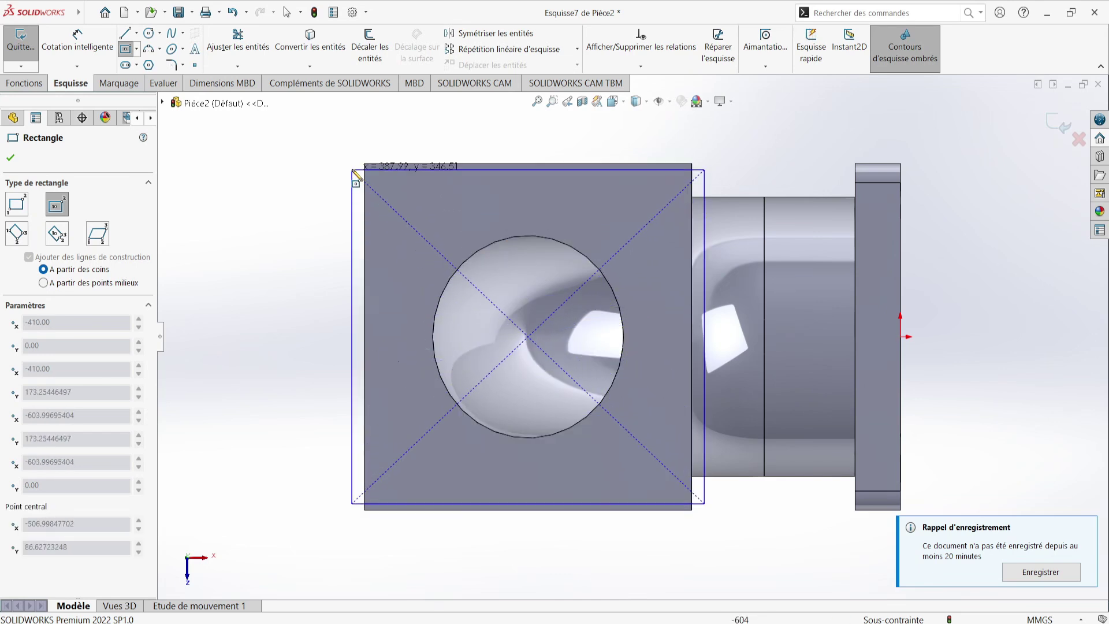
pyautogui.click(398, 189)
# Dimension the rectangle on the new flange face as 260 mm high and 260 mm wide.
pyautogui.press('d')
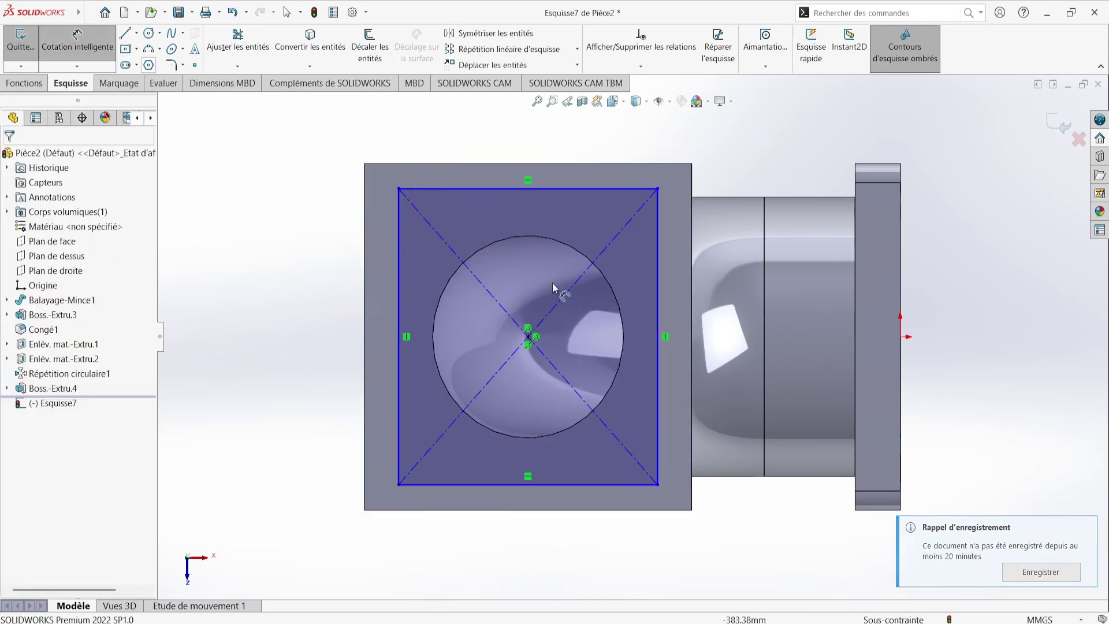
pyautogui.click(399, 265)
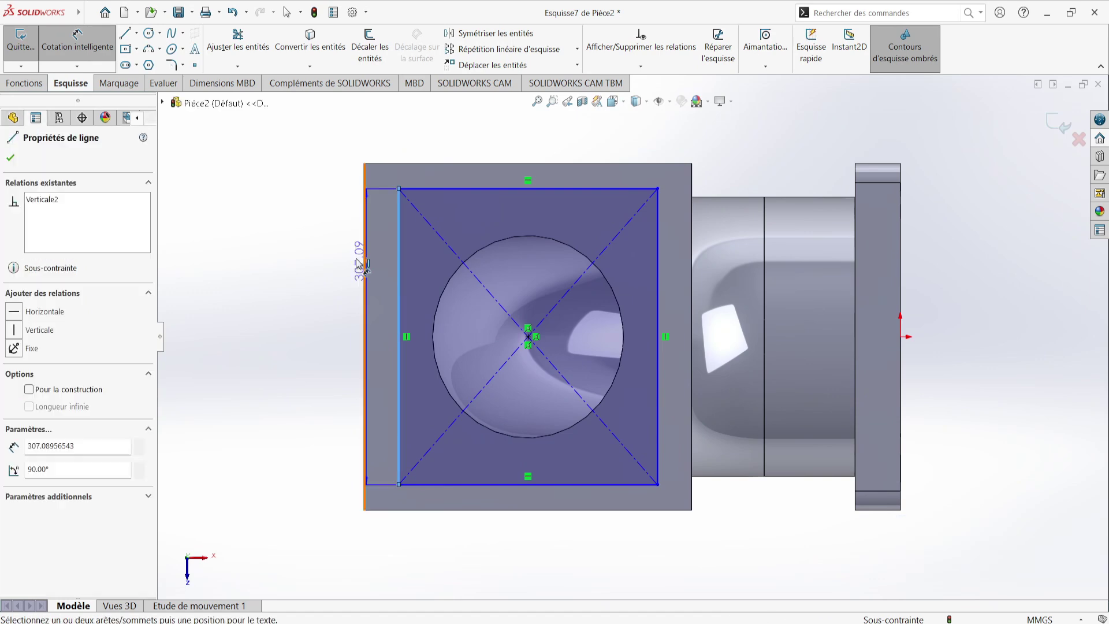
pyautogui.click(292, 237)
pyautogui.press('Return')
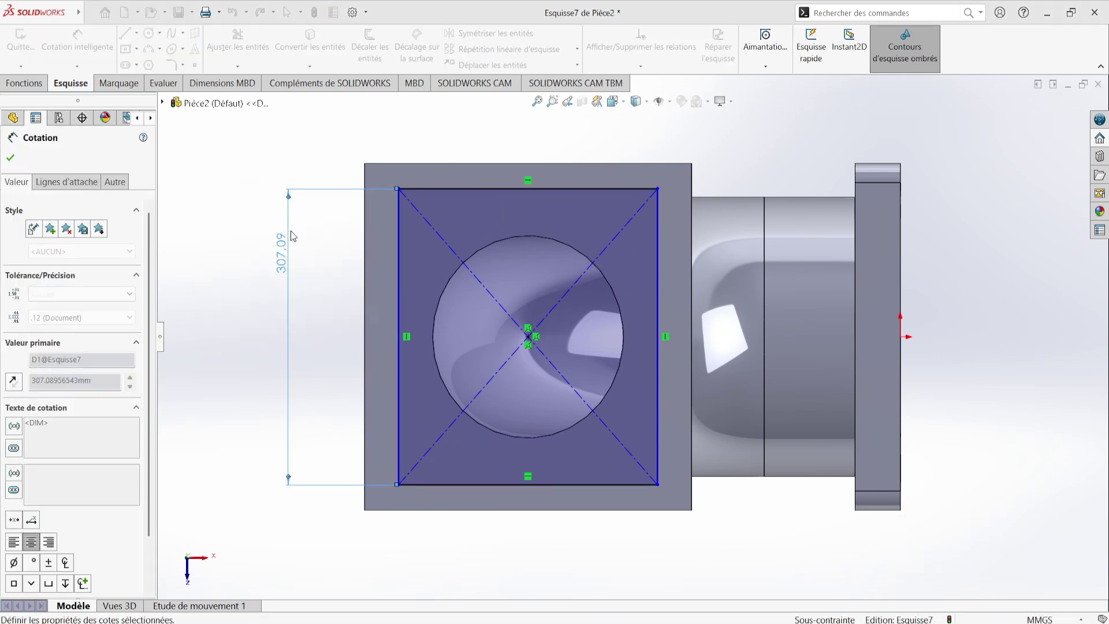
pyautogui.click(499, 211)
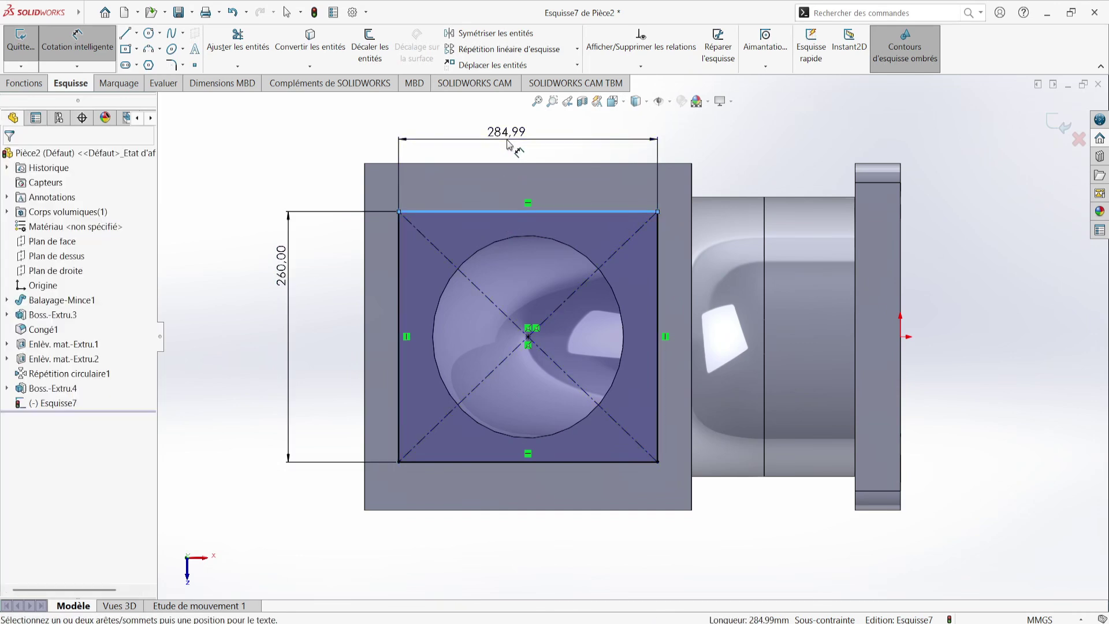
pyautogui.click(508, 144)
pyautogui.write('260')
pyautogui.press('Return')
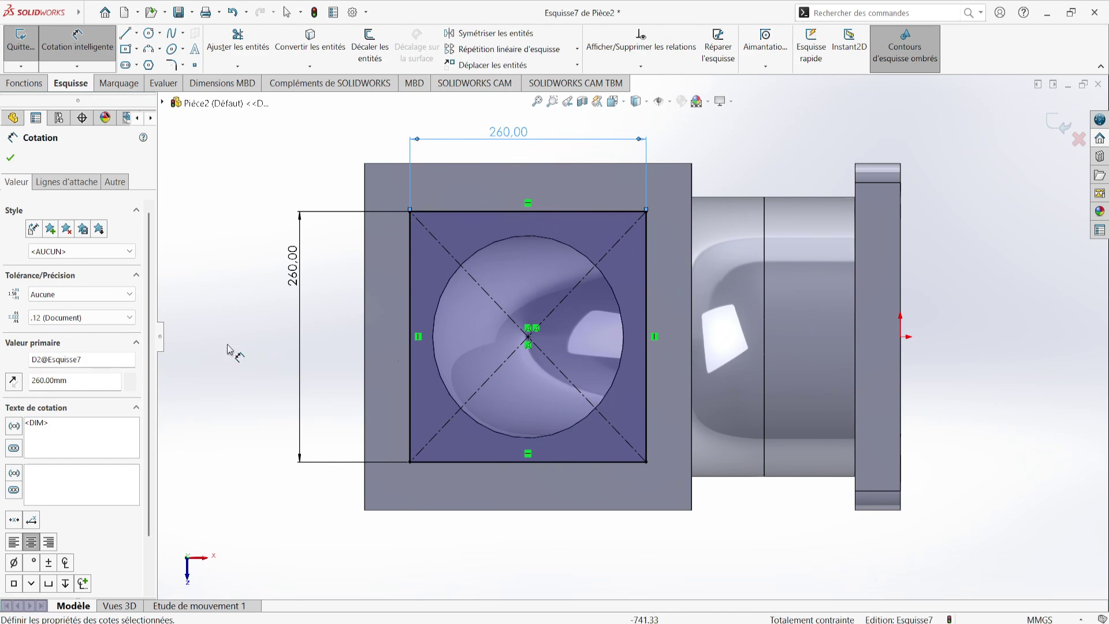
pyautogui.click(234, 223)
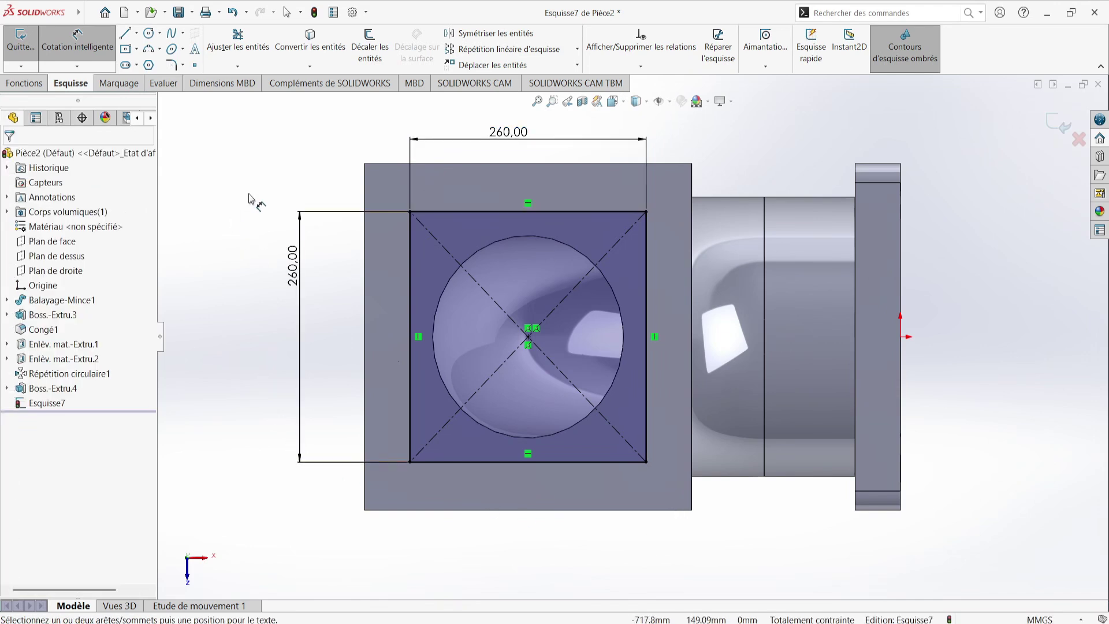
pyautogui.press('Escape')
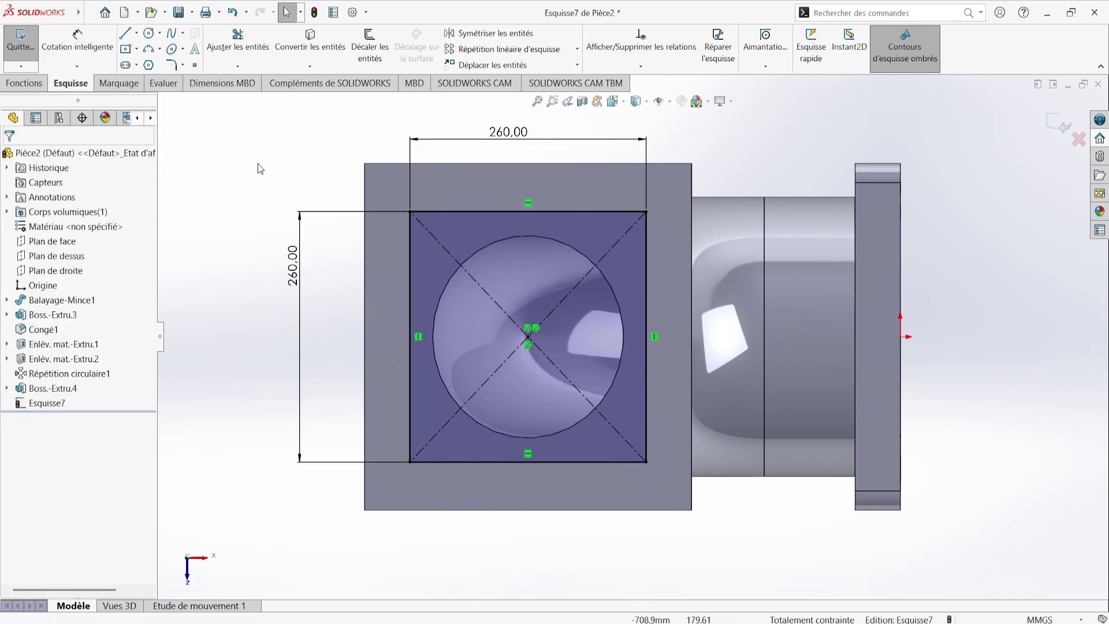
# Convert all lines of the 260 mm square to construction geometry.
pyautogui.moveTo(270, 139)
pyautogui.mouseDown()
pyautogui.moveTo(679, 346)
pyautogui.moveTo(731, 525)
pyautogui.mouseUp()
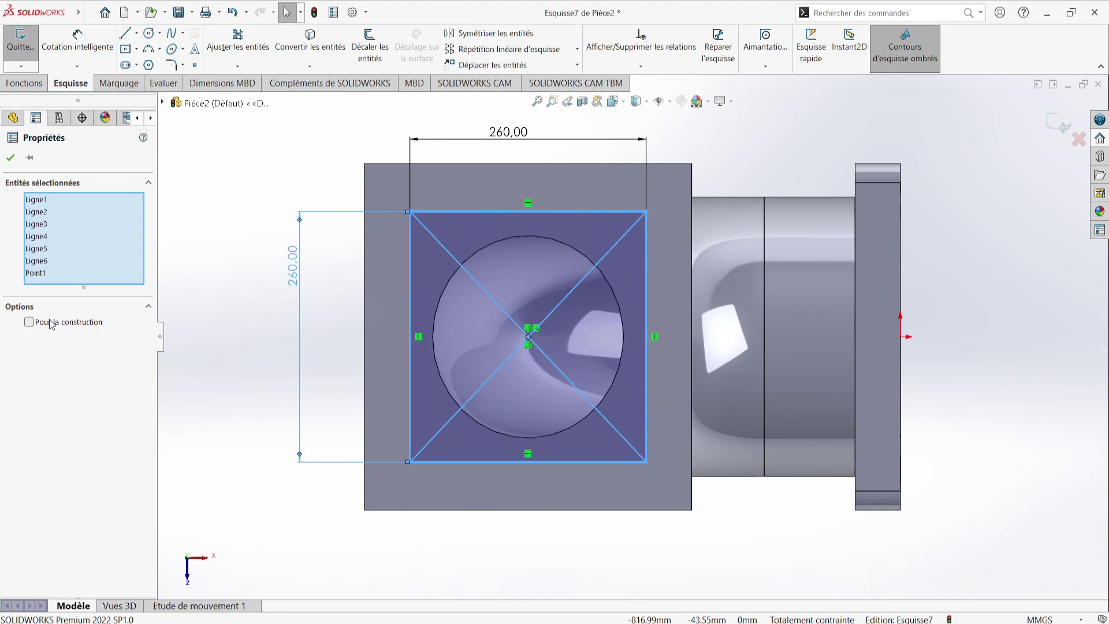
pyautogui.click(29, 322)
pyautogui.click(263, 301)
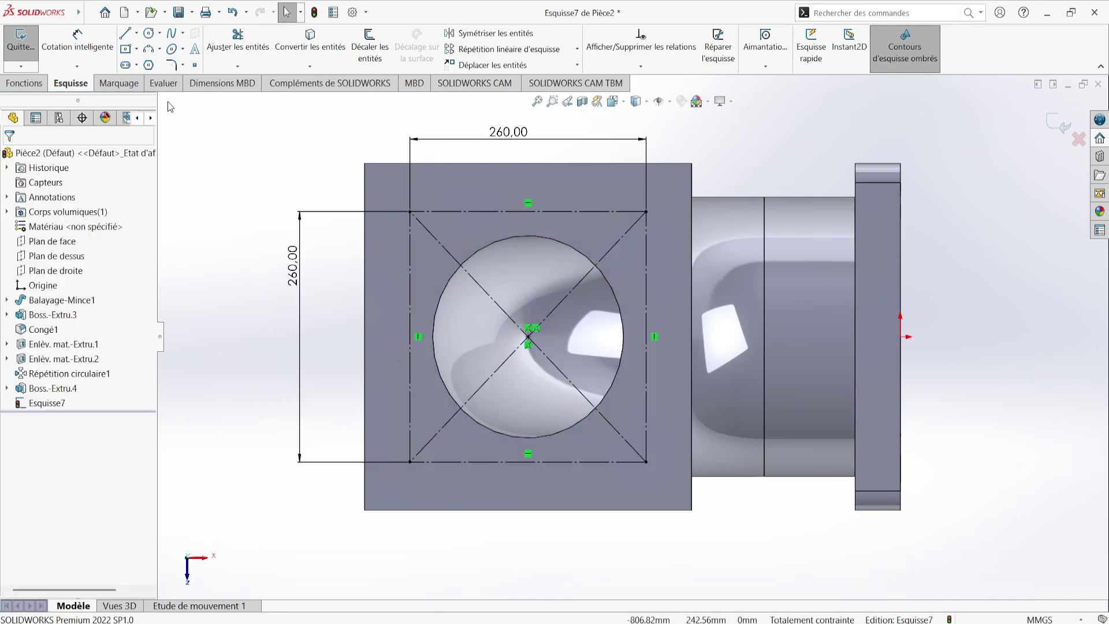
# Sketch a circle centred on the upper-left corner of the 260 mm construction square and dimension its diameter as 60 mm.
pyautogui.click(148, 33)
pyautogui.click(410, 212)
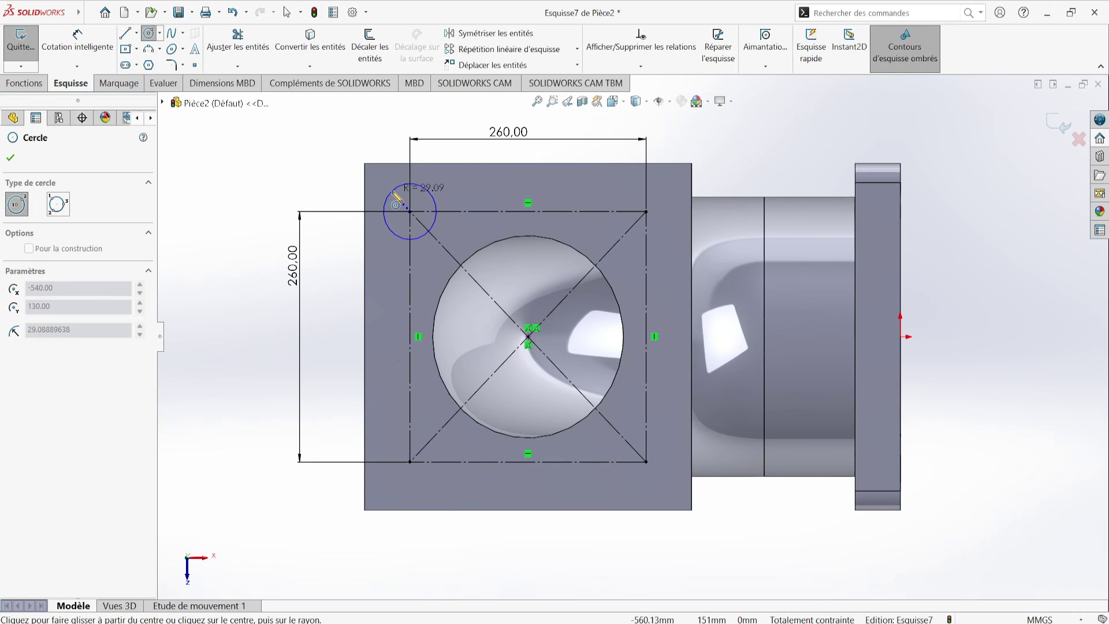
pyautogui.click(430, 228)
pyautogui.click(77, 41)
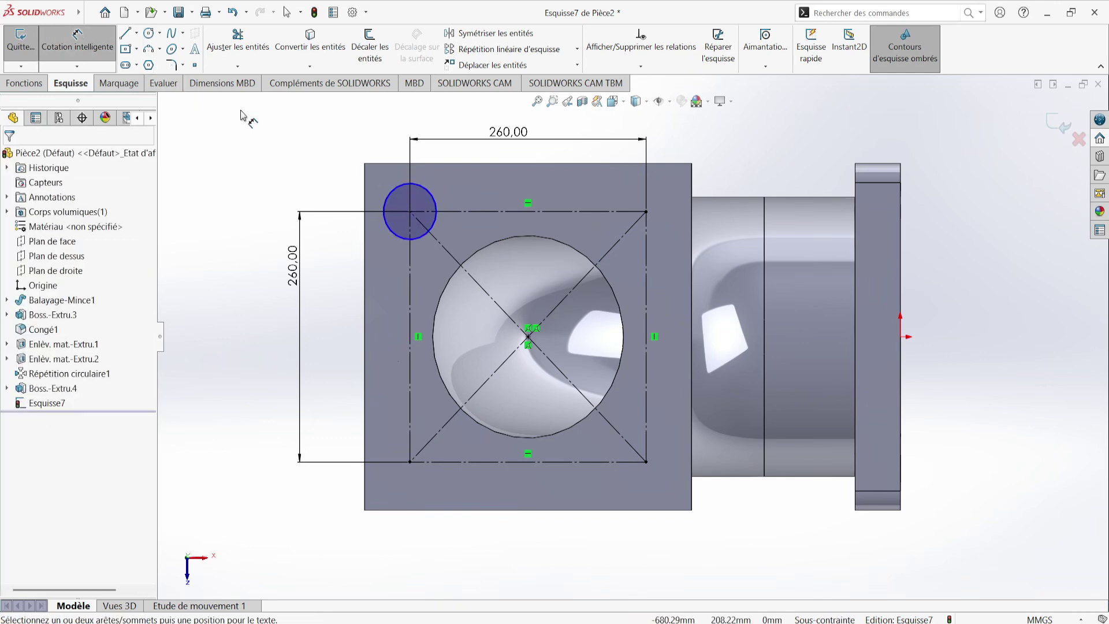
pyautogui.click(391, 192)
pyautogui.click(300, 148)
pyautogui.write('60')
pyautogui.press('Return')
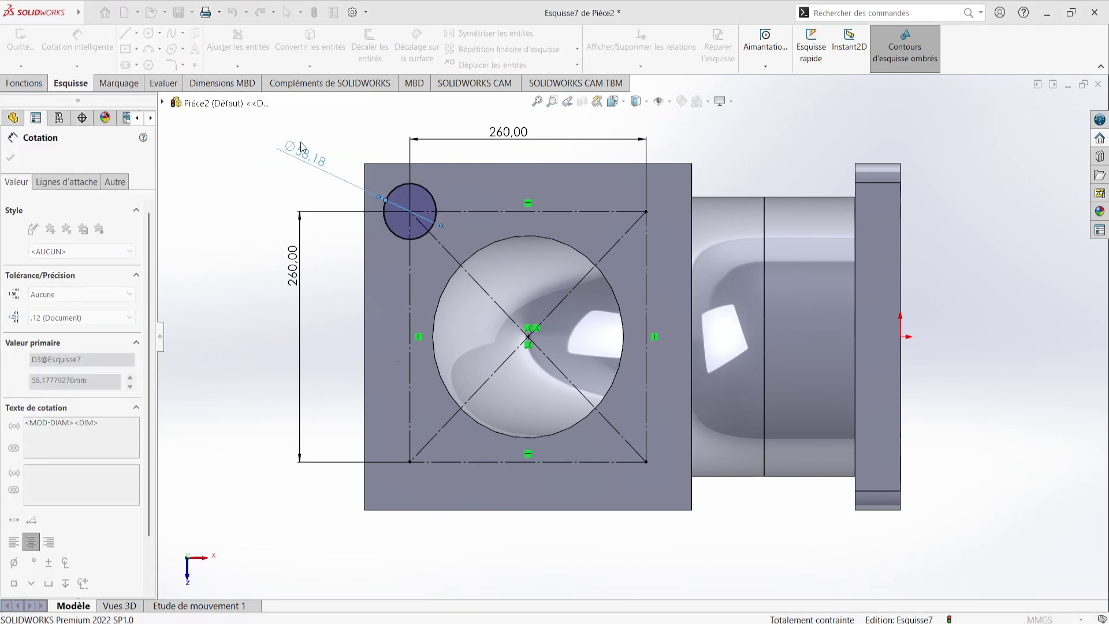
# Cut the 60 mm circle 10 mm deep into the flange as a blind extruded cut.
pyautogui.click(23, 82)
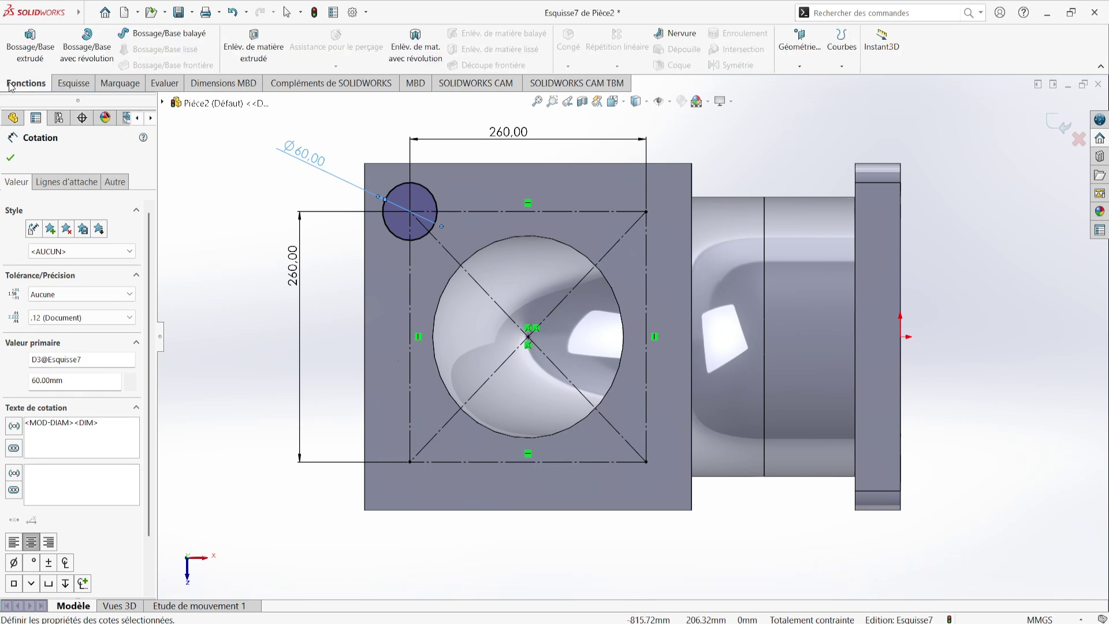
pyautogui.click(264, 43)
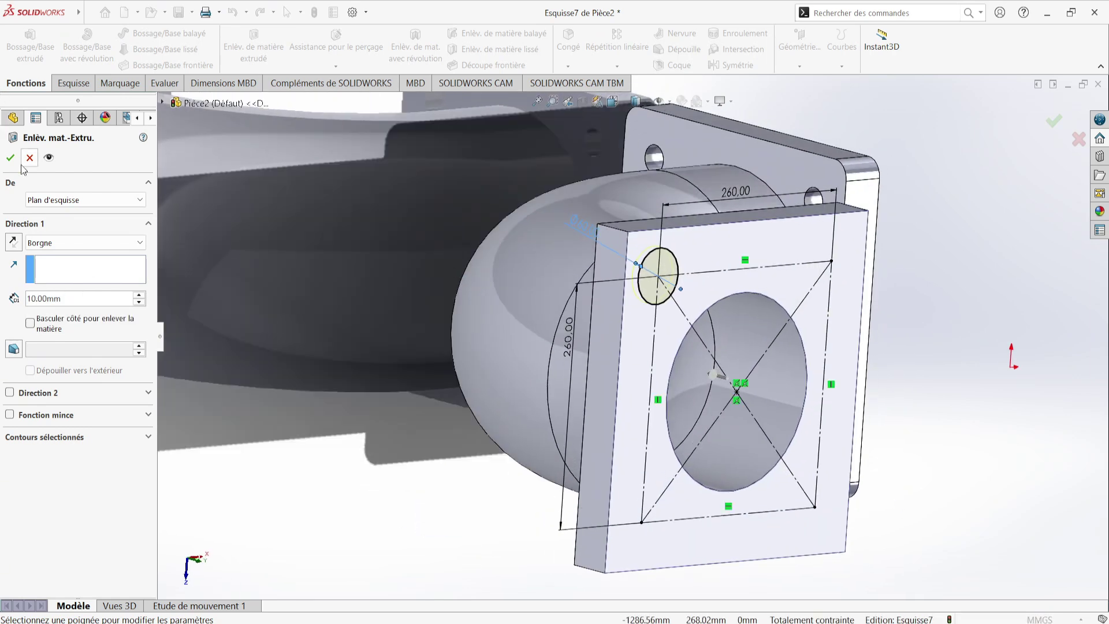
pyautogui.click(9, 157)
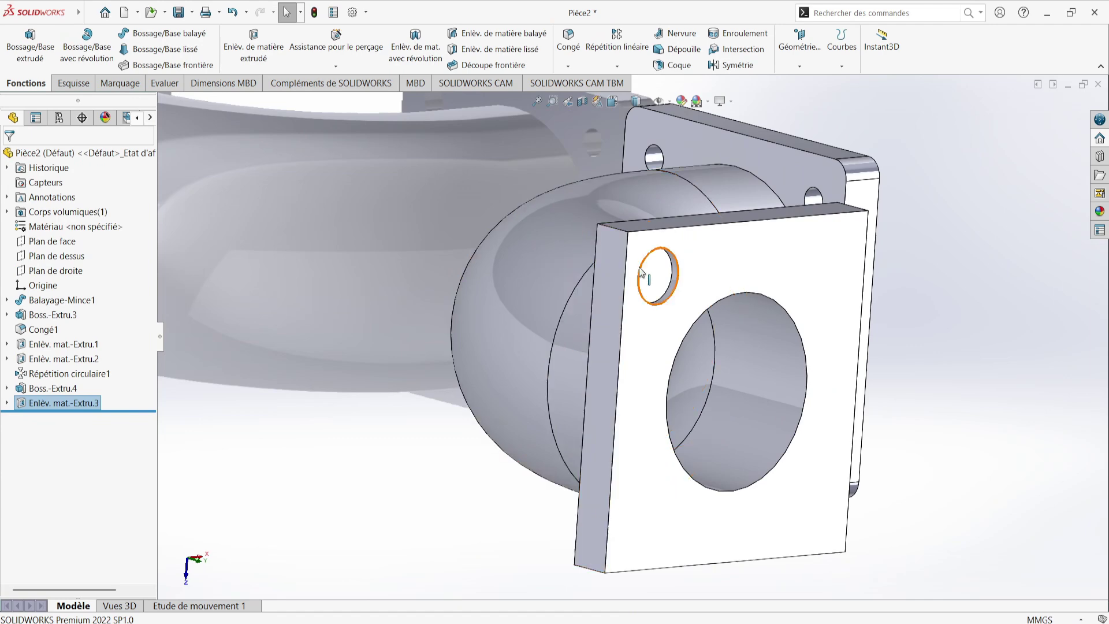
# Sketch a circle on the floor of the 60 mm counterbore, concentric with it, and dimension its diameter as 30 mm.
pyautogui.click(664, 280)
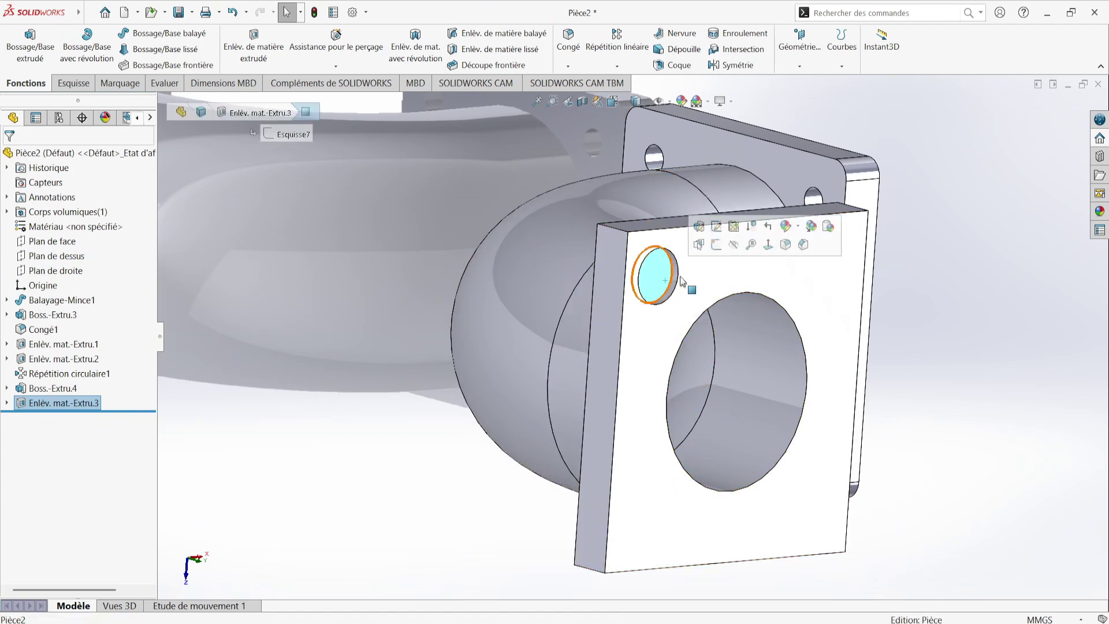
pyautogui.click(777, 244)
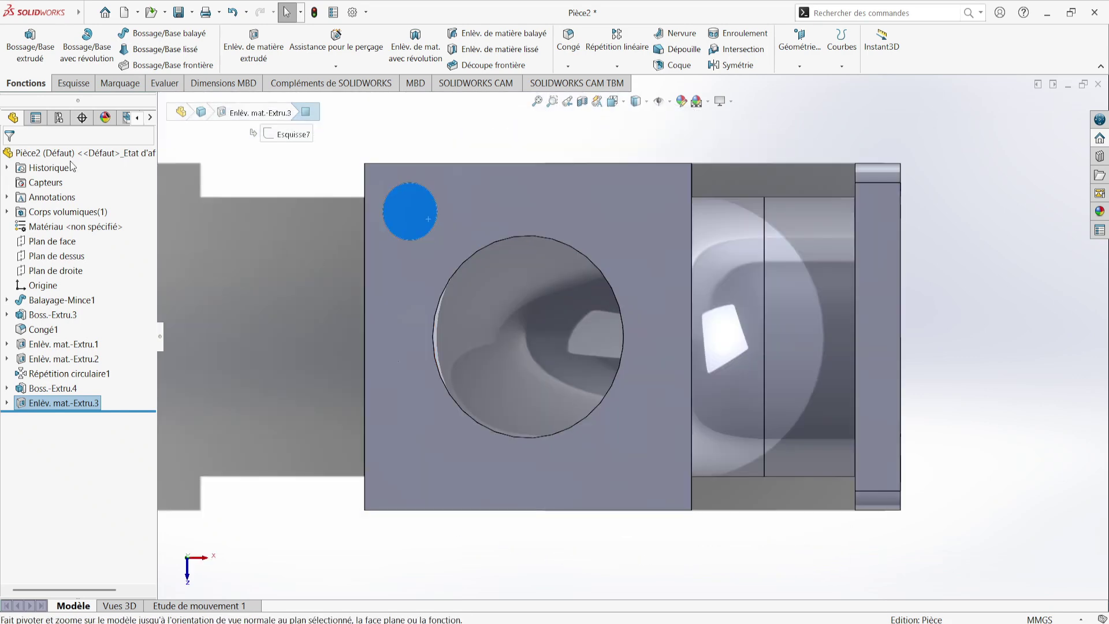
pyautogui.click(74, 82)
pyautogui.click(149, 33)
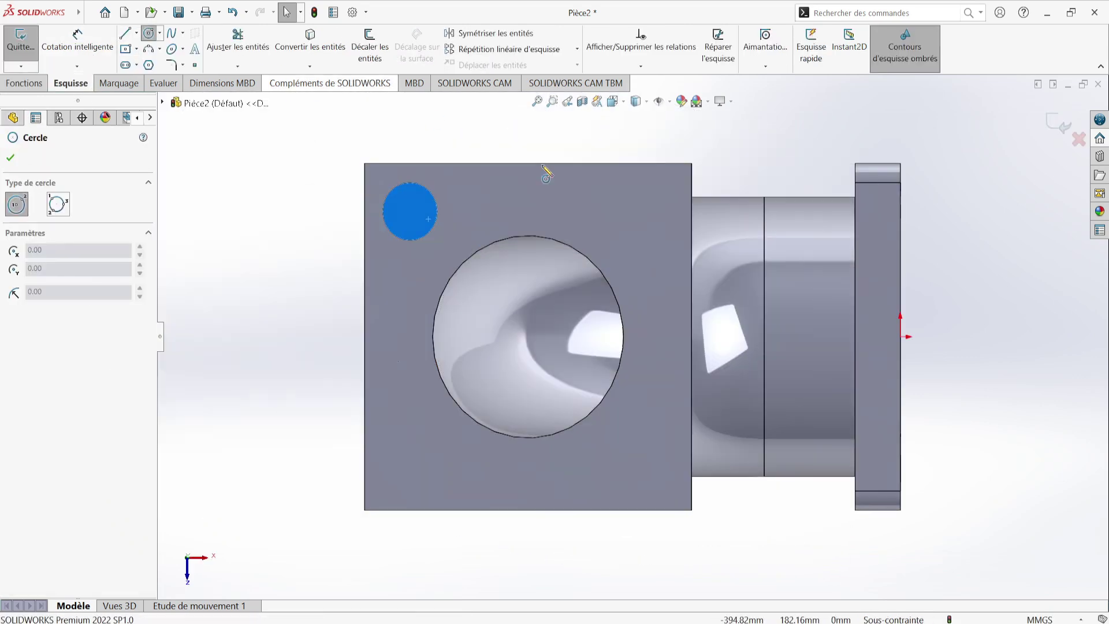
pyautogui.click(410, 210)
pyautogui.click(399, 199)
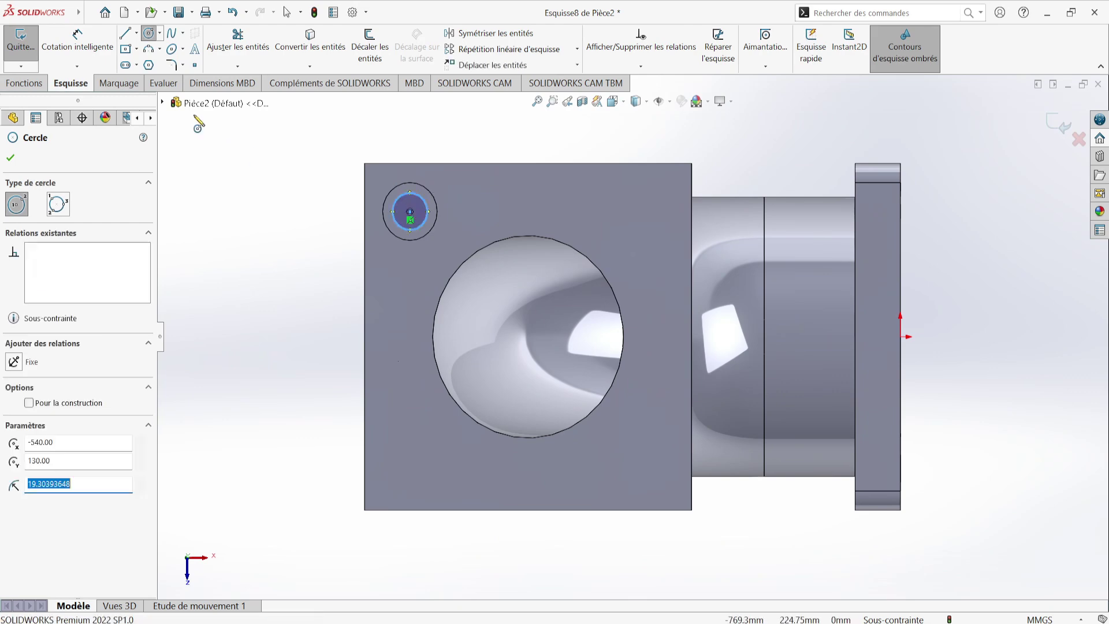
pyautogui.click(78, 40)
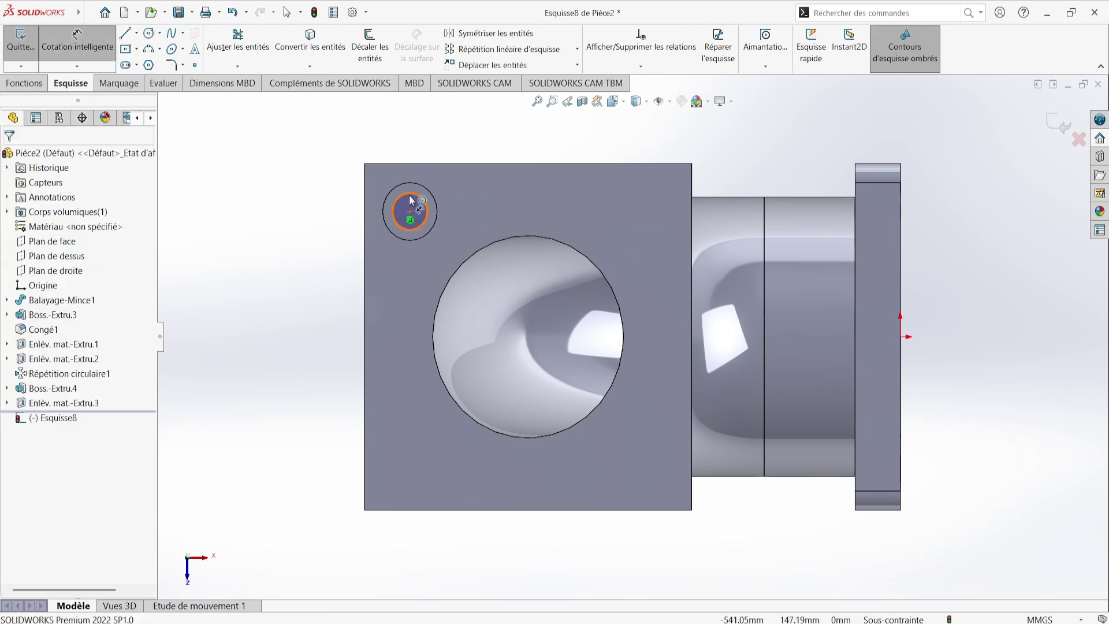
pyautogui.click(410, 200)
pyautogui.click(299, 178)
pyautogui.press('Return')
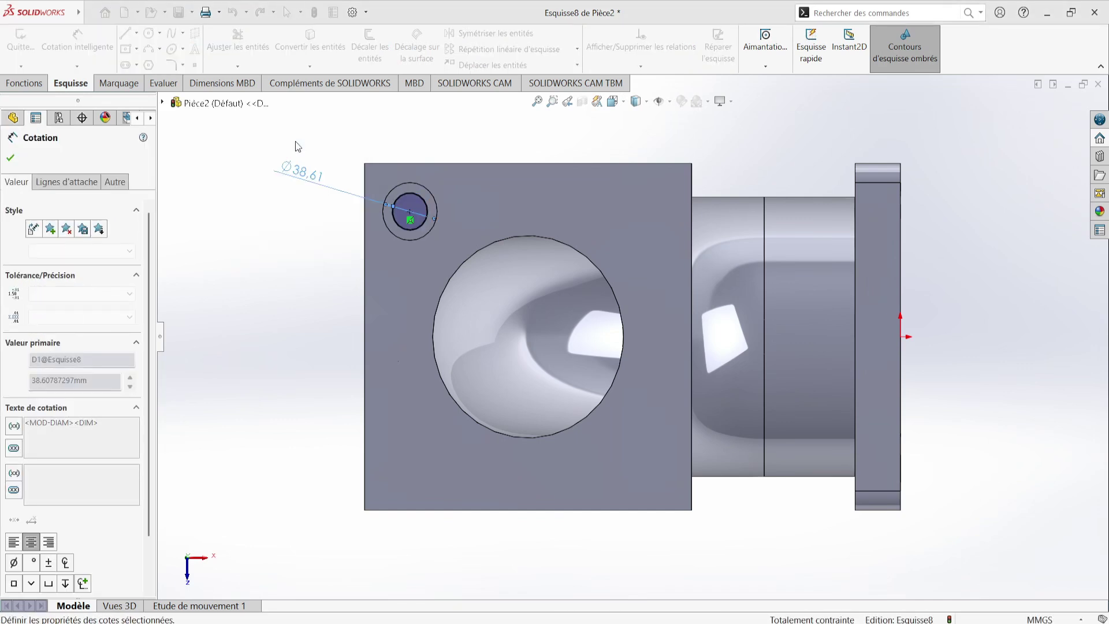
# Cut the 30 mm circle through the flange with an extruded cut ending at the next surface.
pyautogui.click(35, 83)
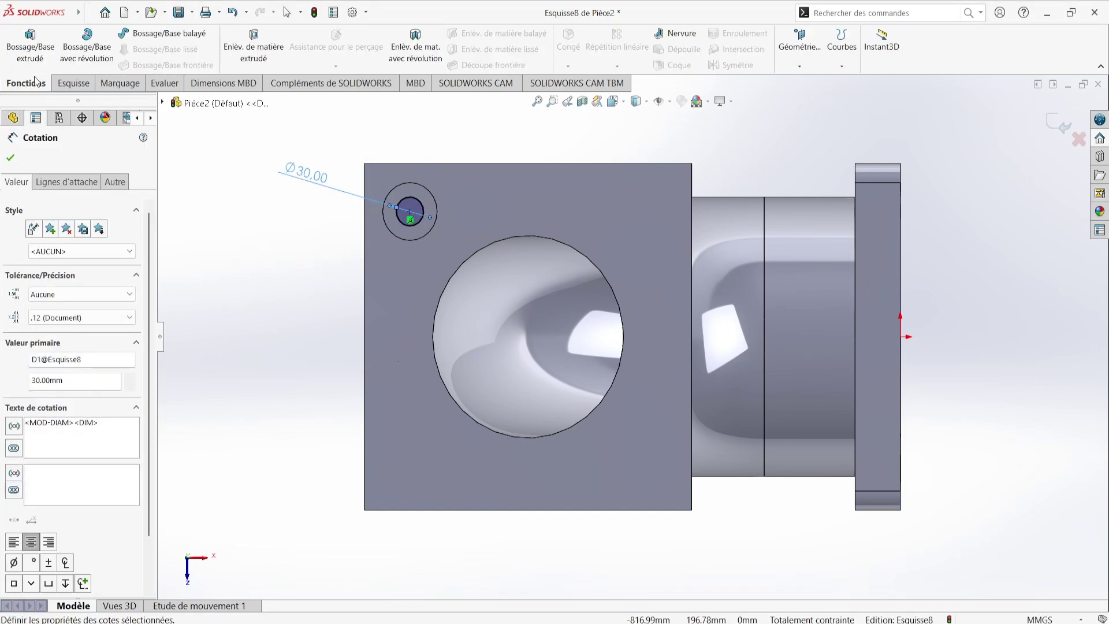
pyautogui.click(254, 46)
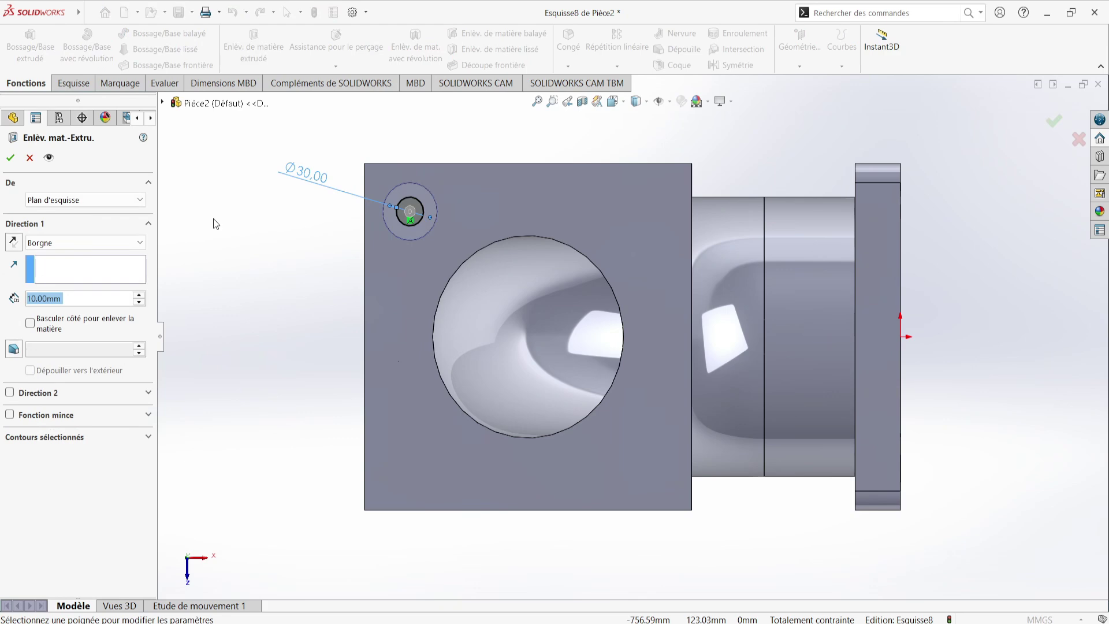
pyautogui.click(85, 244)
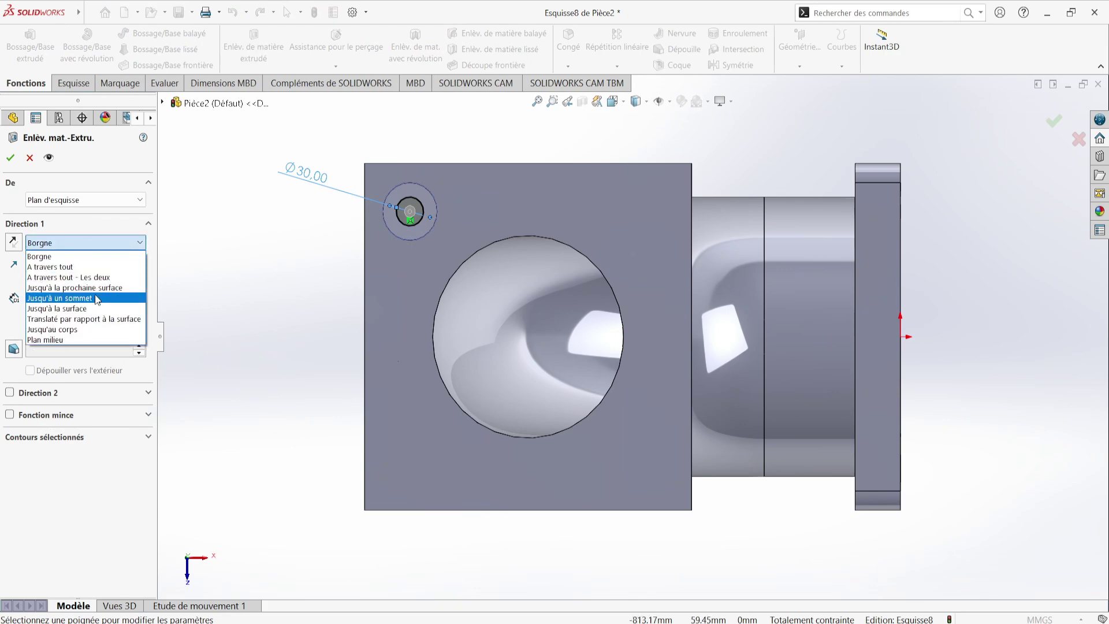
pyautogui.click(81, 286)
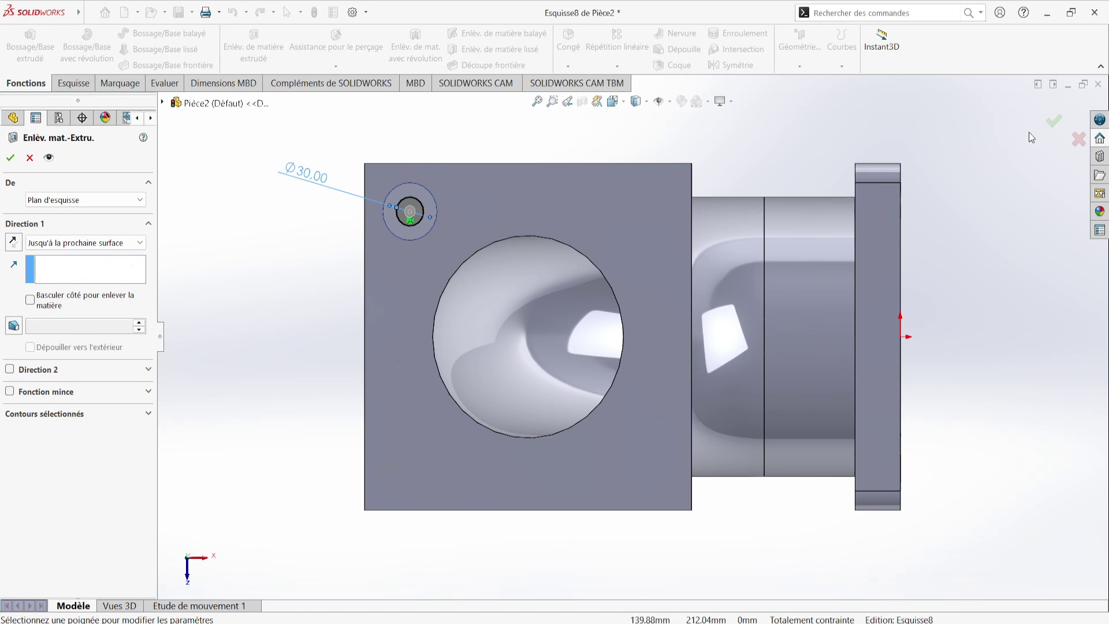
pyautogui.click(1054, 120)
pyautogui.moveTo(608, 177); pyautogui.dragTo(482, 188, button='middle')
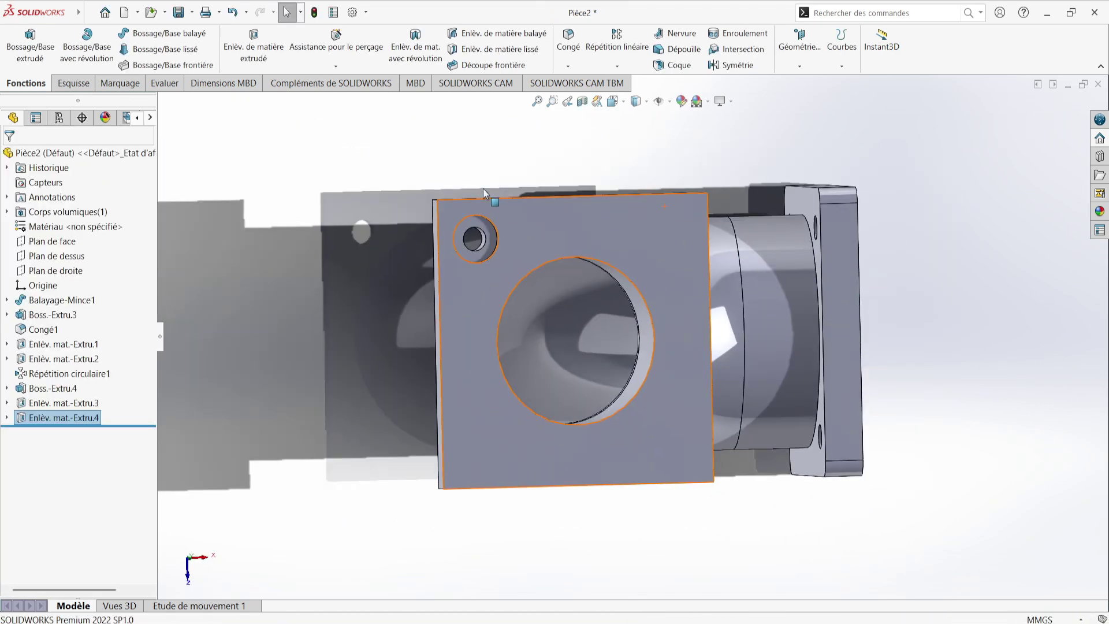
pyautogui.click(485, 168)
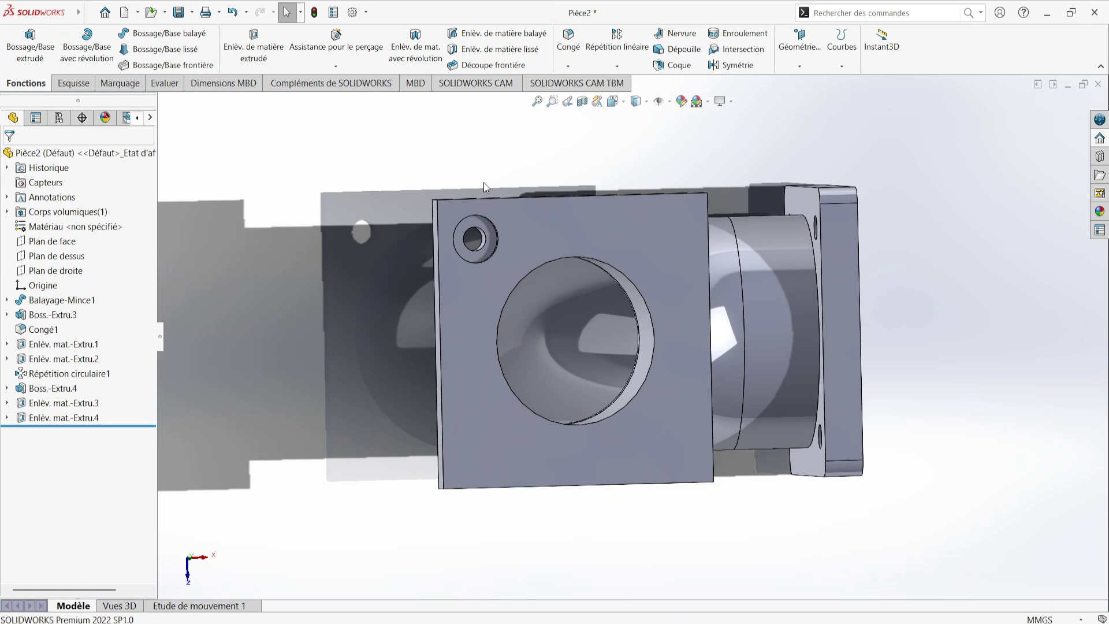
# Set up a circular pattern with the 60 mm counterbore cut and the 30 mm hole cut as the features to repeat.
pyautogui.click(637, 67)
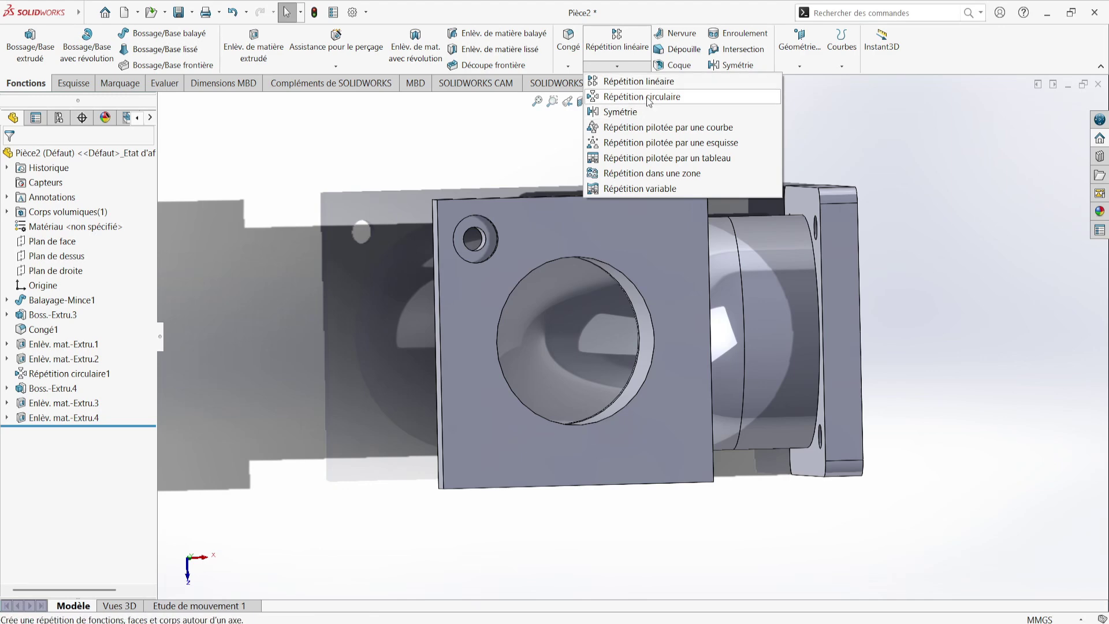
pyautogui.click(636, 91)
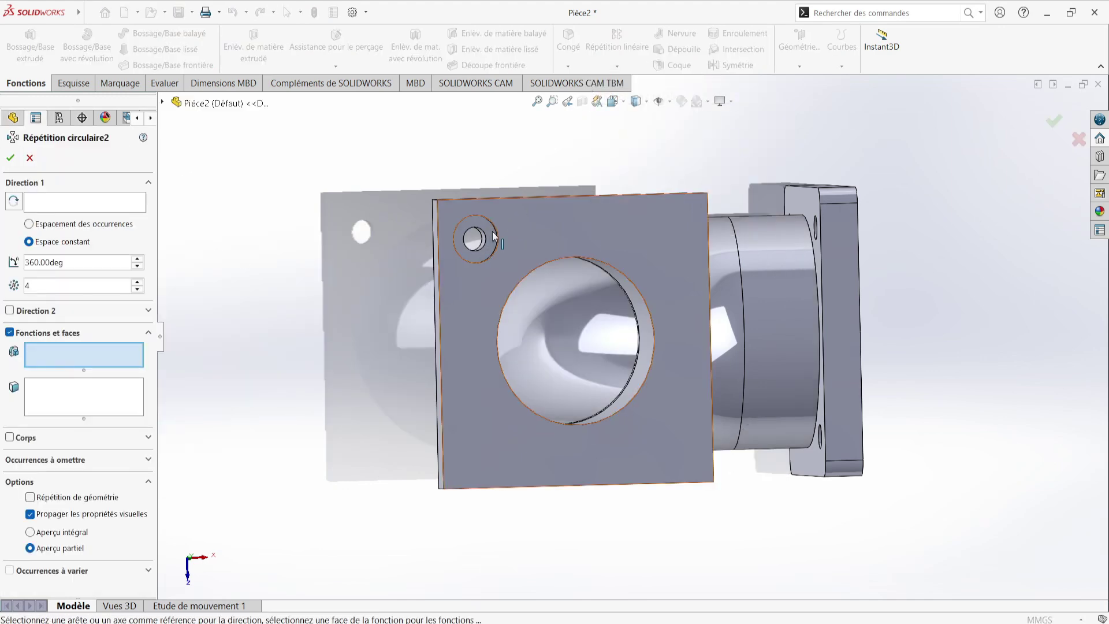
pyautogui.scroll(-3, 528, 228)
pyautogui.scroll(-4, 509, 248)
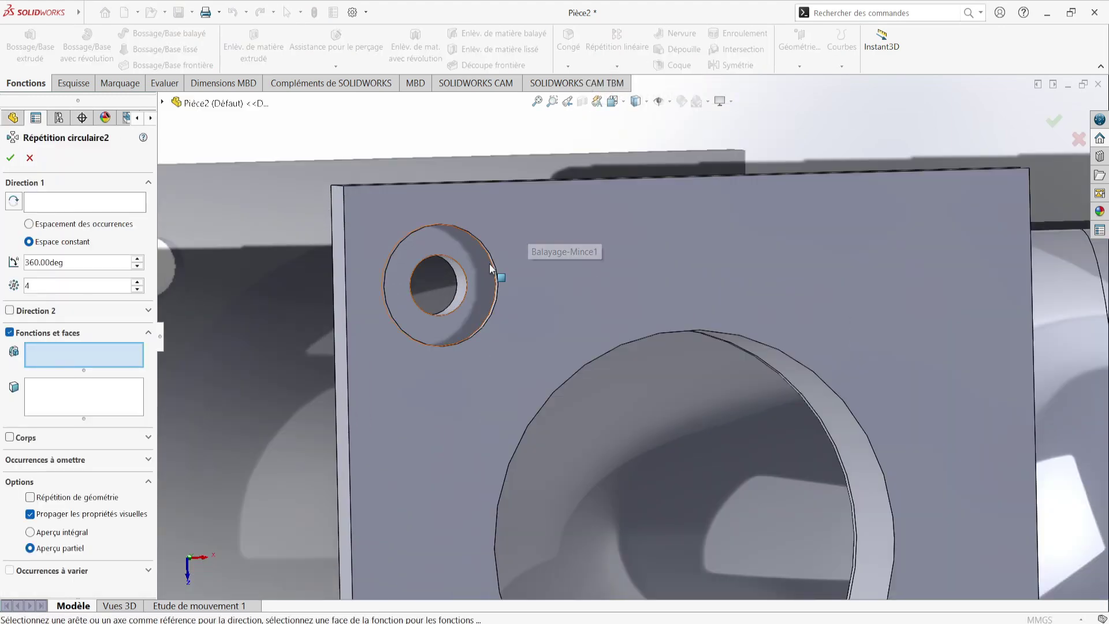
pyautogui.click(504, 267)
pyautogui.scroll(3, 505, 267)
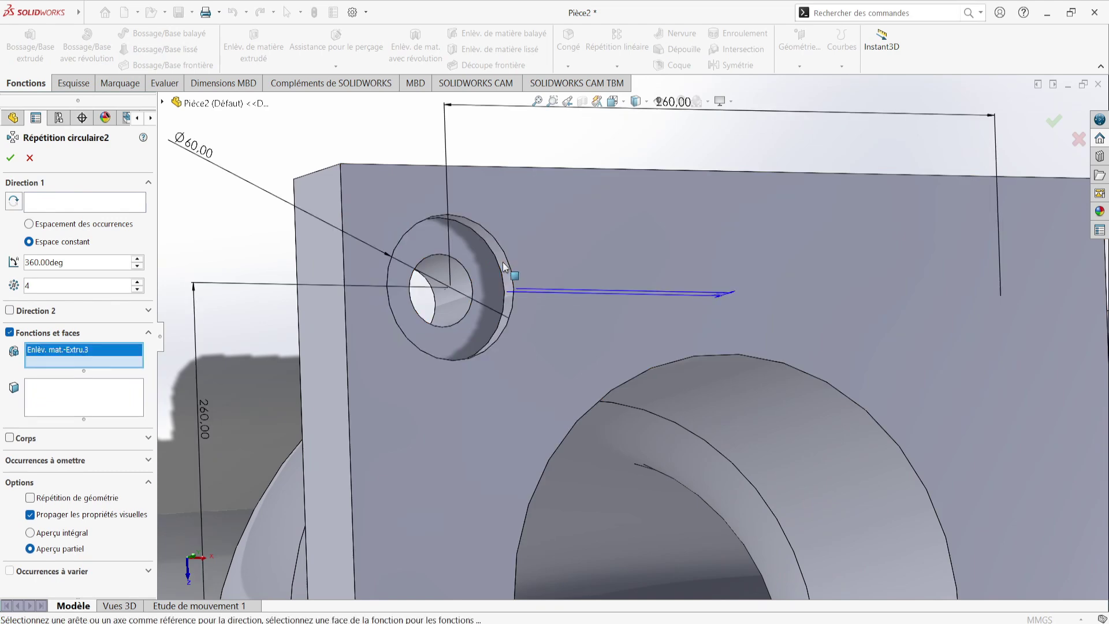
pyautogui.click(456, 292)
pyautogui.scroll(2, 450, 297)
pyautogui.scroll(2, 506, 341)
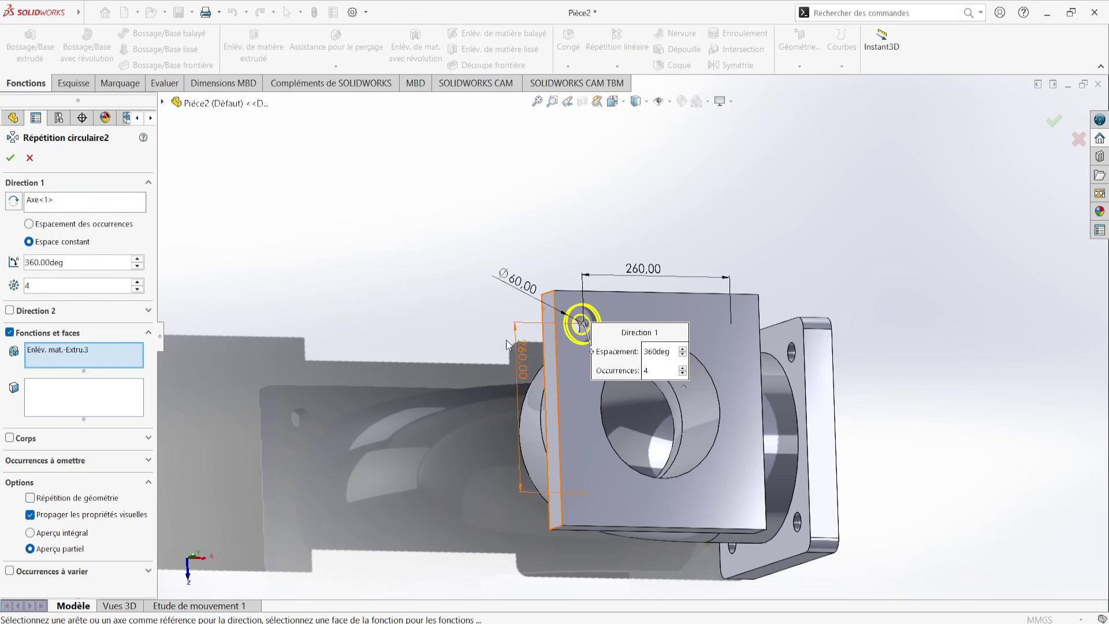
pyautogui.scroll(-6, 639, 302)
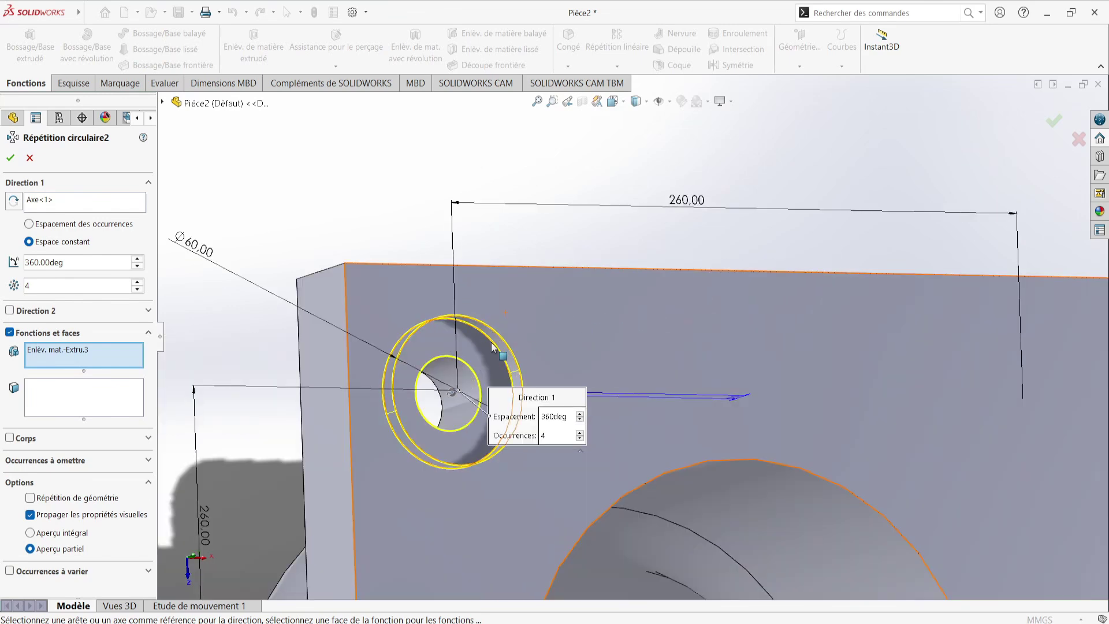
pyautogui.click(483, 361)
pyautogui.click(490, 357)
pyautogui.click(472, 395)
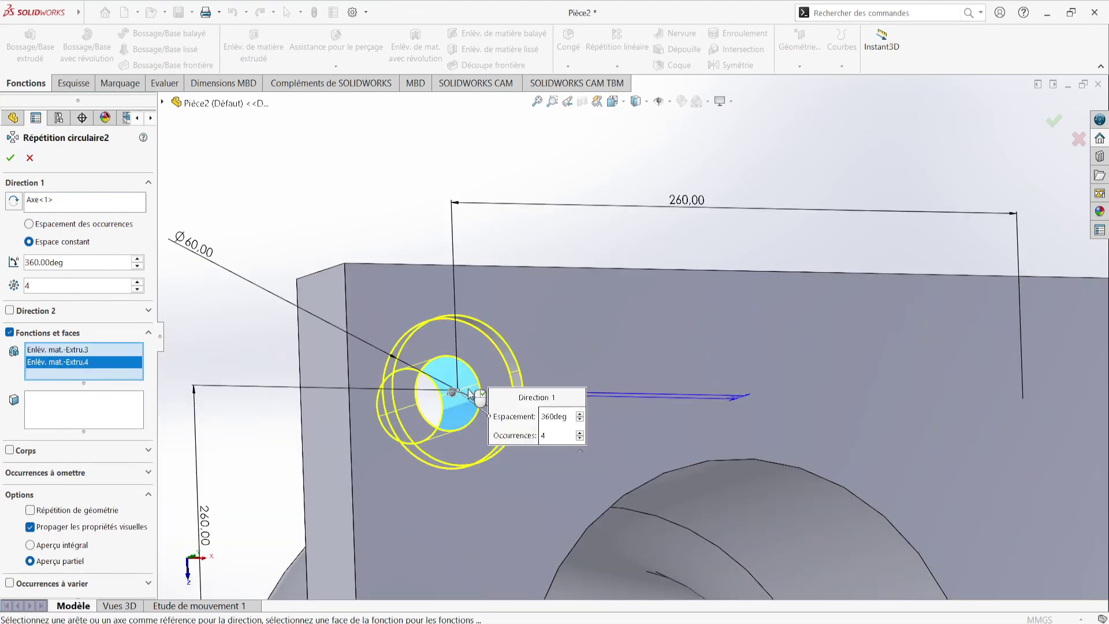
# Replace the circular pattern's axis reference with the circular edge of the flange bore.
pyautogui.click(53, 202)
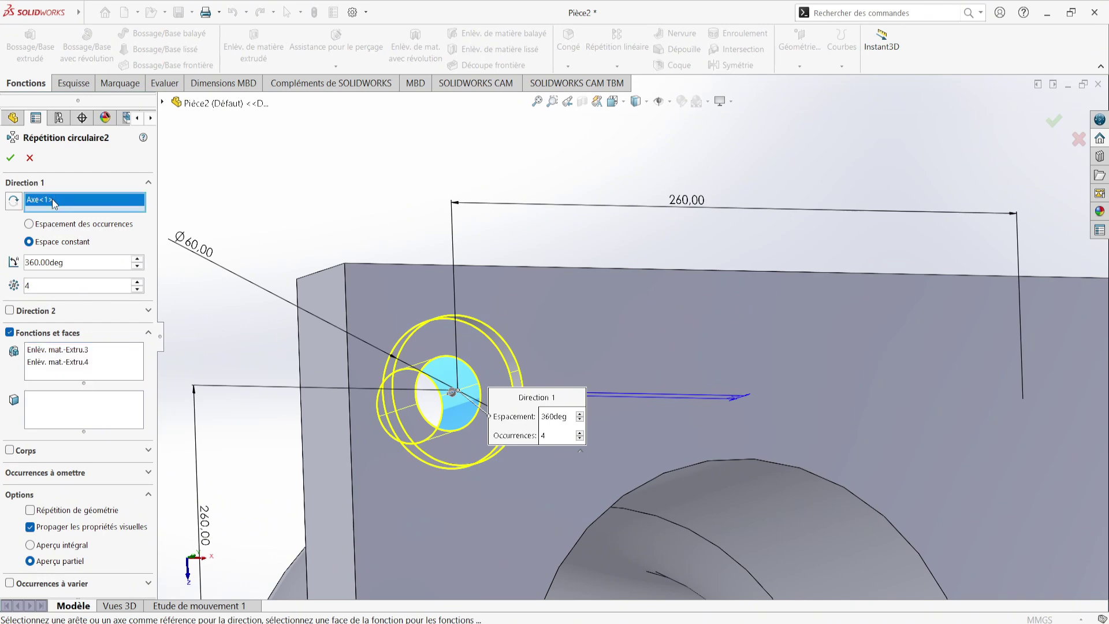
pyautogui.press('Delete')
pyautogui.scroll(5, 635, 334)
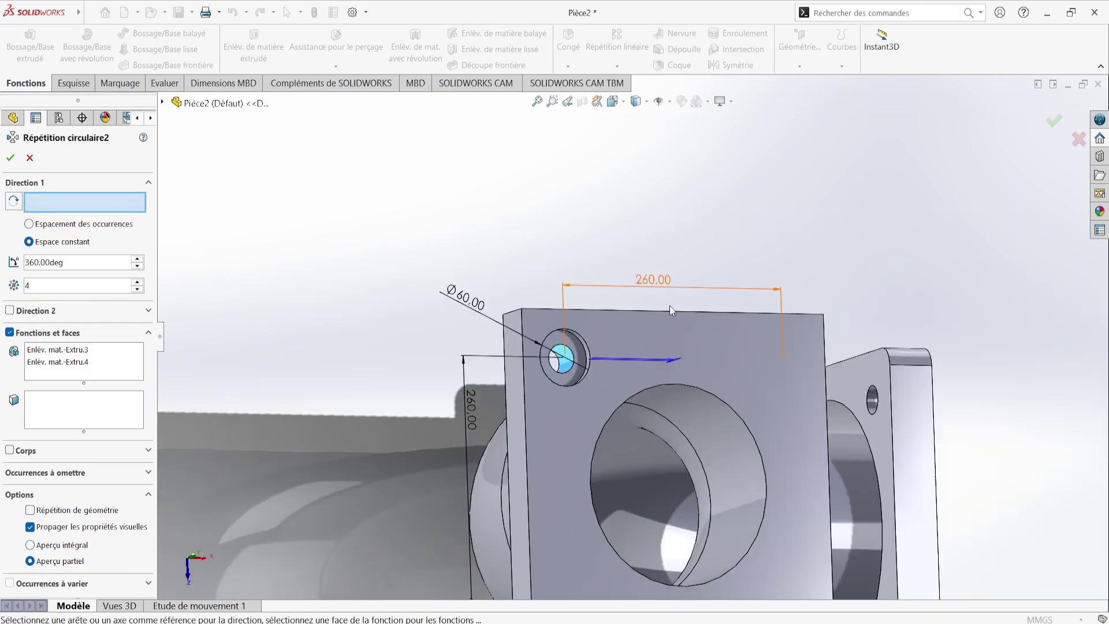
pyautogui.click(750, 435)
pyautogui.scroll(2, 635, 347)
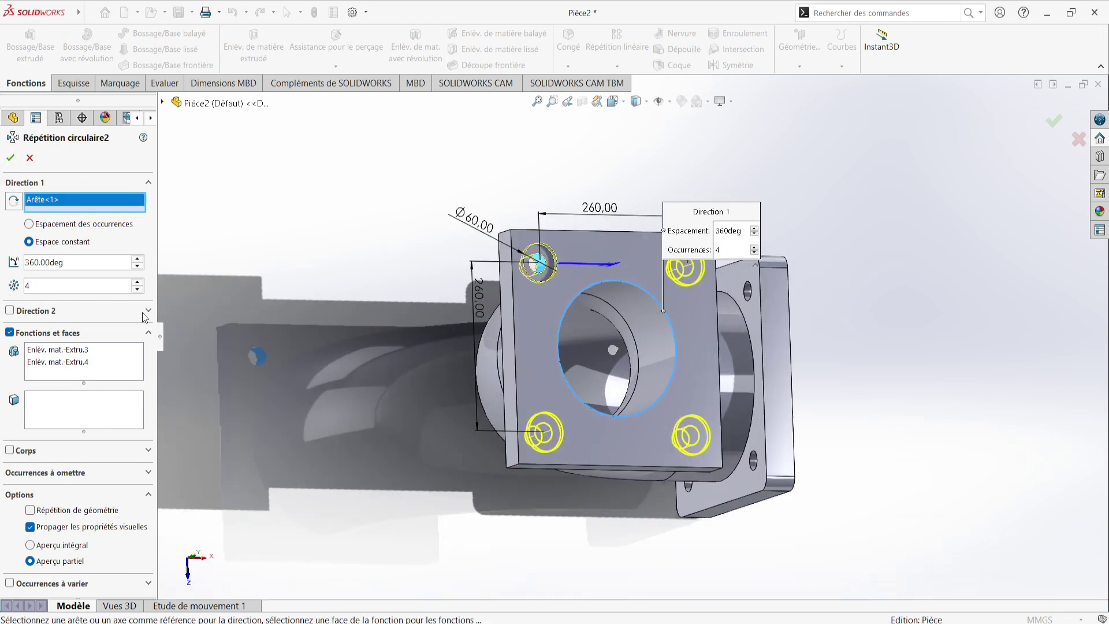
# Complete the circular pattern with four equally spaced occurrences over 360 degrees.
pyautogui.click(138, 290)
pyautogui.click(138, 290)
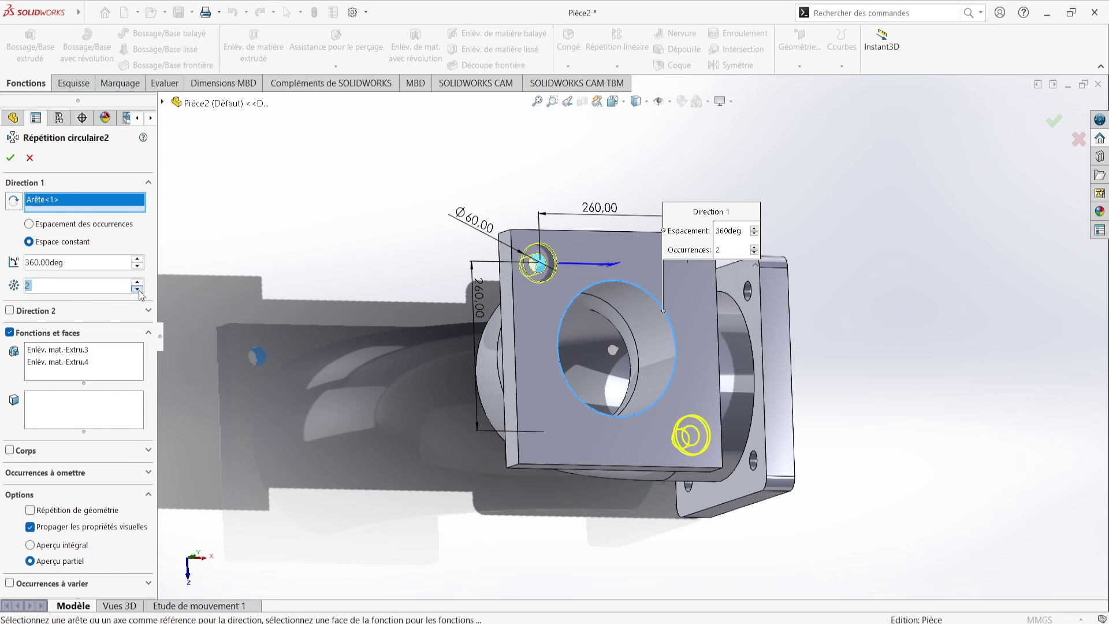
pyautogui.click(138, 281)
pyautogui.click(137, 282)
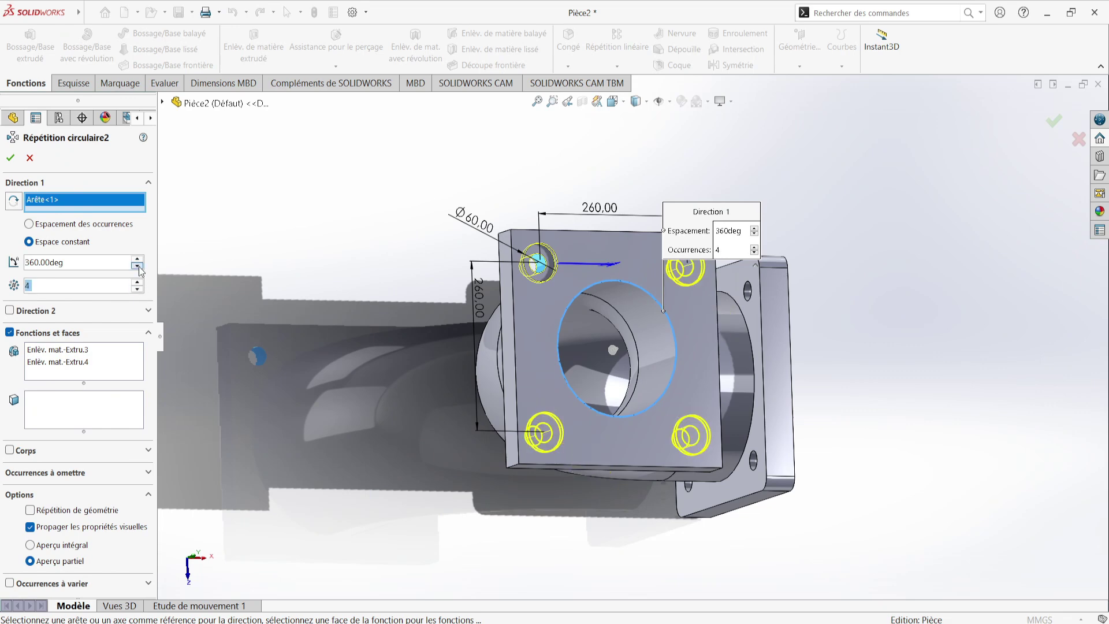
pyautogui.click(137, 266)
pyautogui.click(137, 266)
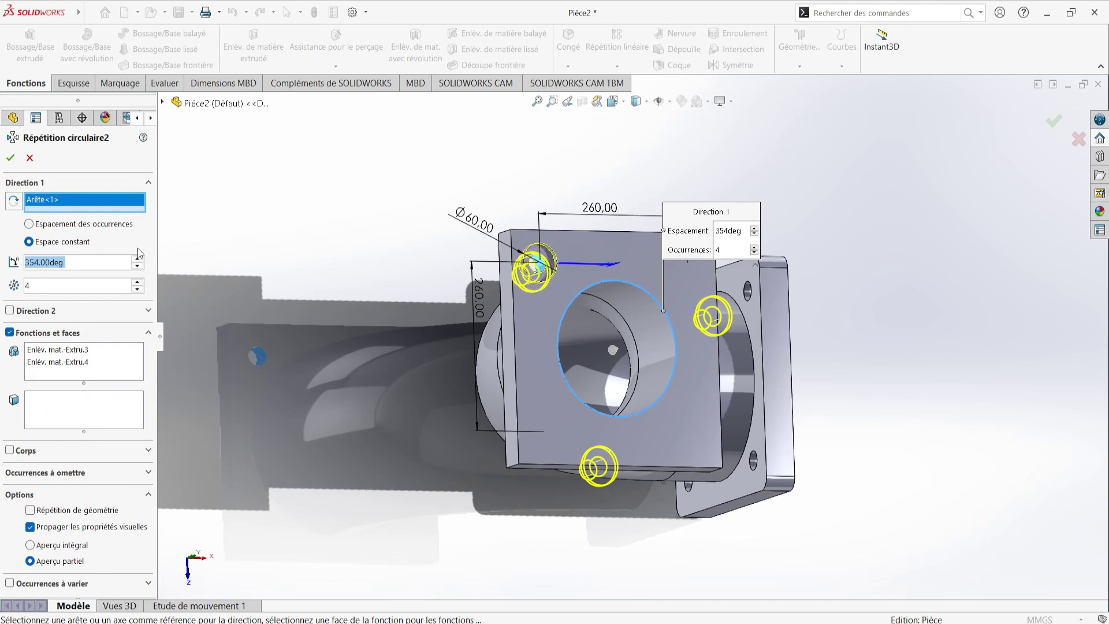
pyautogui.click(137, 258)
pyautogui.click(137, 258)
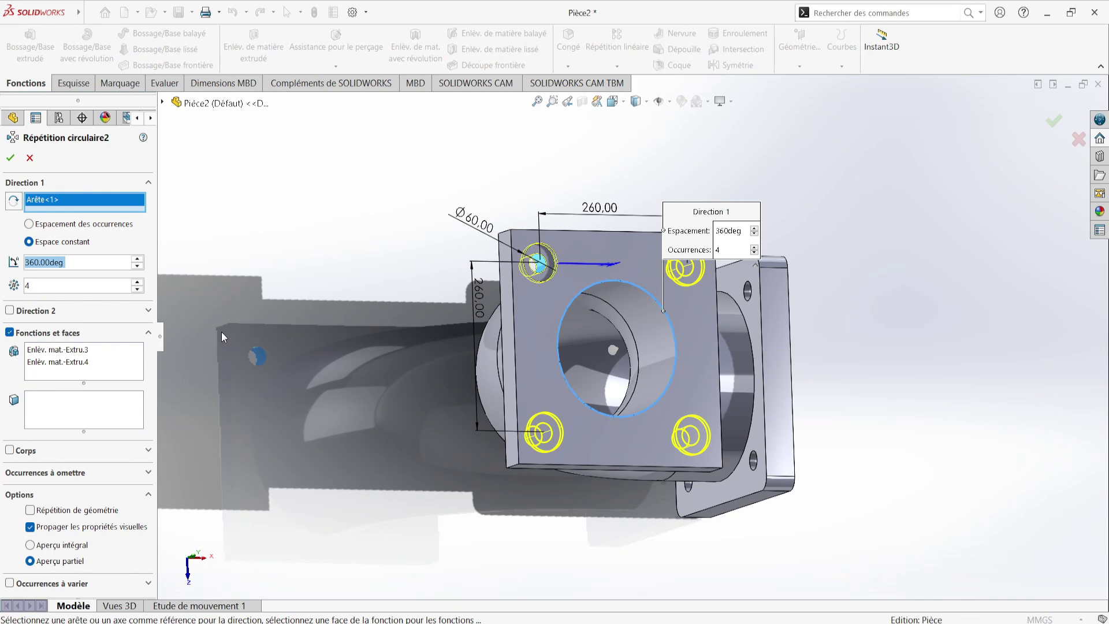
pyautogui.click(1049, 121)
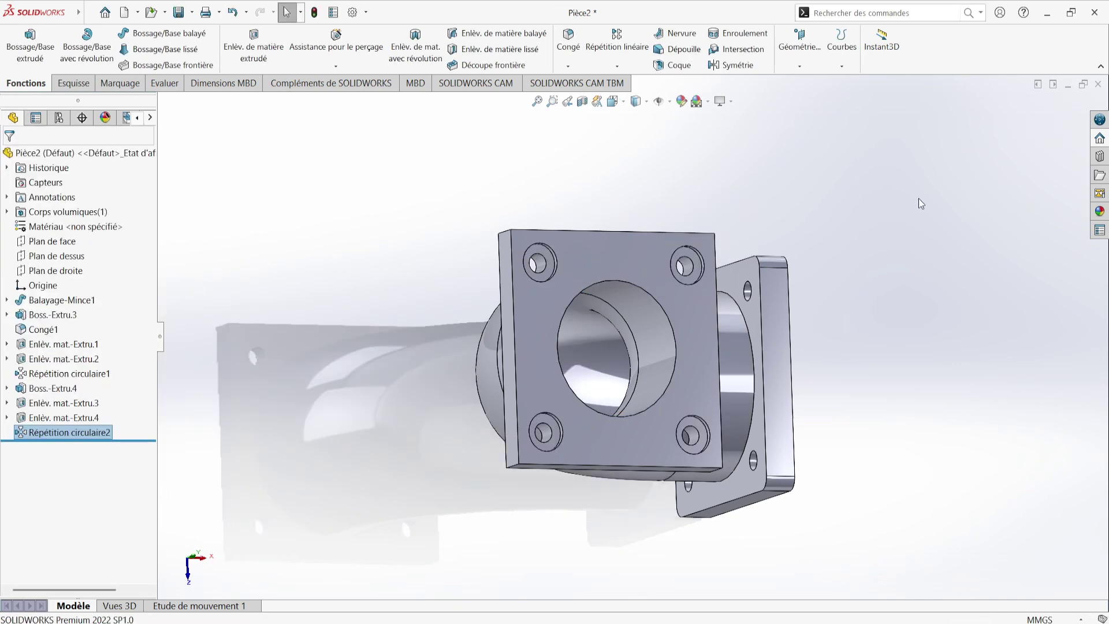
# Fillet the four corner edges of the second square flange with a 20 mm radius.
pyautogui.moveTo(914, 202); pyautogui.dragTo(572, 267, button='middle')
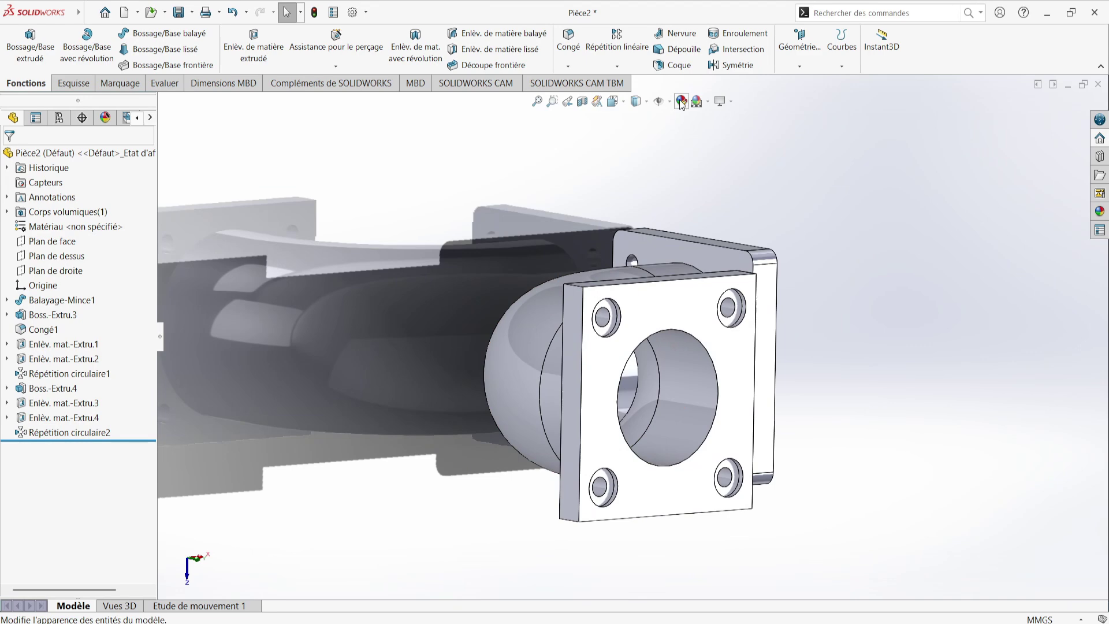
pyautogui.click(569, 41)
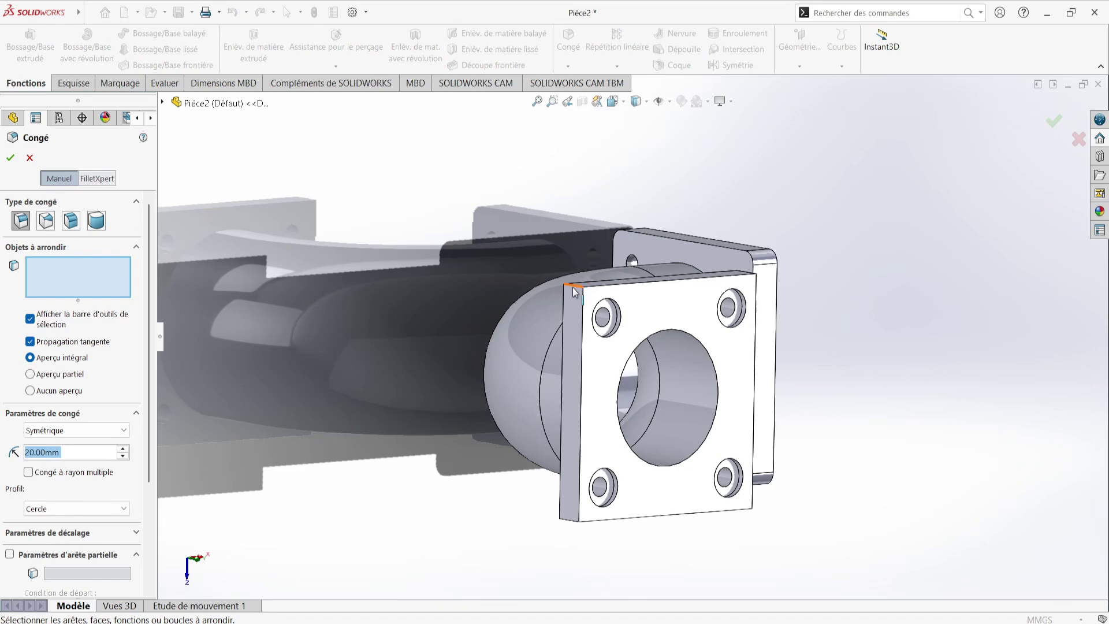
pyautogui.click(573, 291)
pyautogui.click(649, 251)
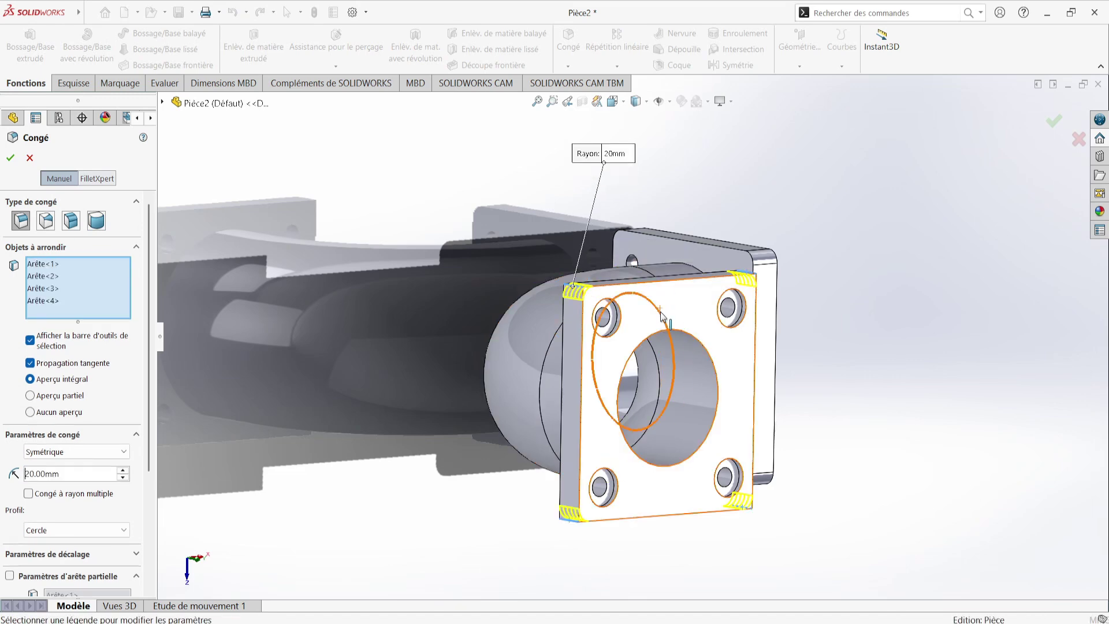
pyautogui.moveTo(661, 316); pyautogui.dragTo(56, 454, button='middle')
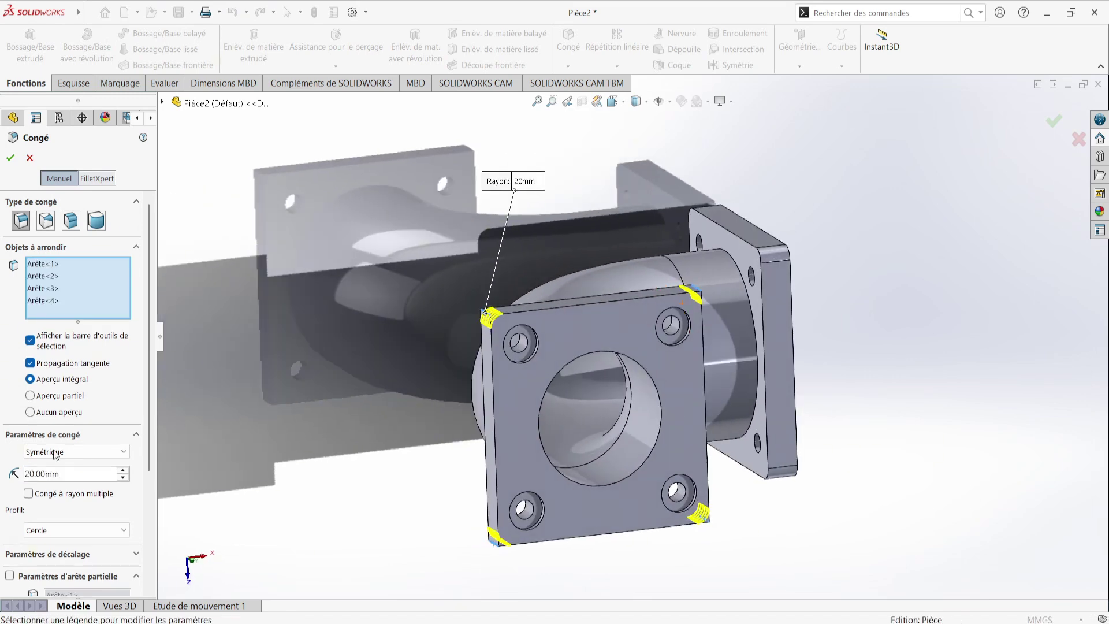
pyautogui.click(10, 159)
pyautogui.moveTo(857, 398); pyautogui.dragTo(762, 319, button='middle')
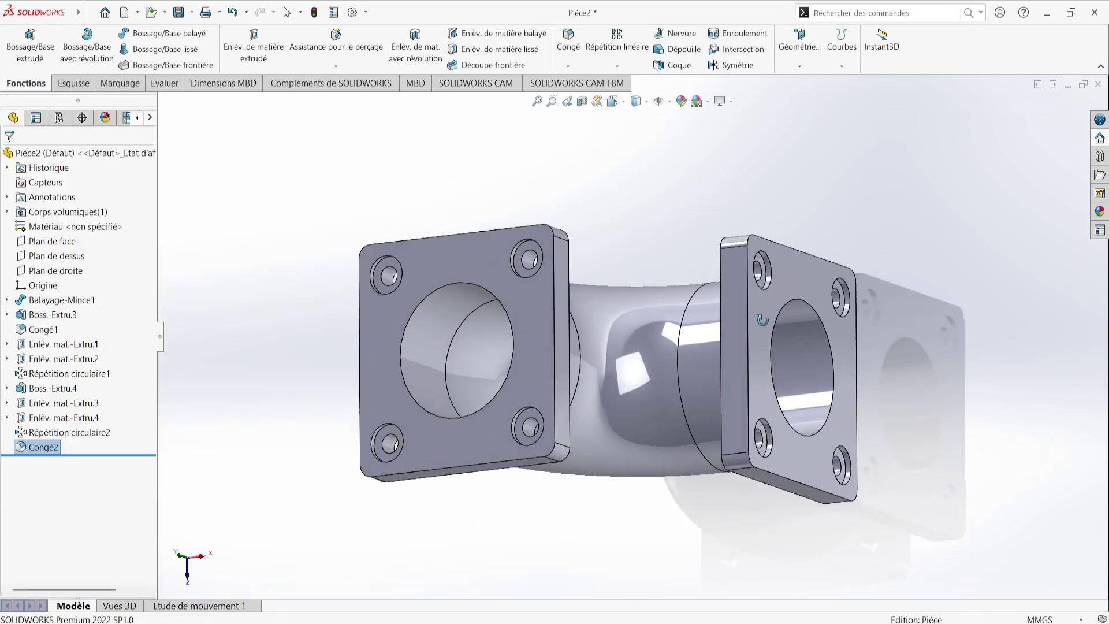
# Consult the reference drawing and chamfer the bore's circular edge on both flange faces by 10 mm at 45 degrees.
pyautogui.click(705, 622)
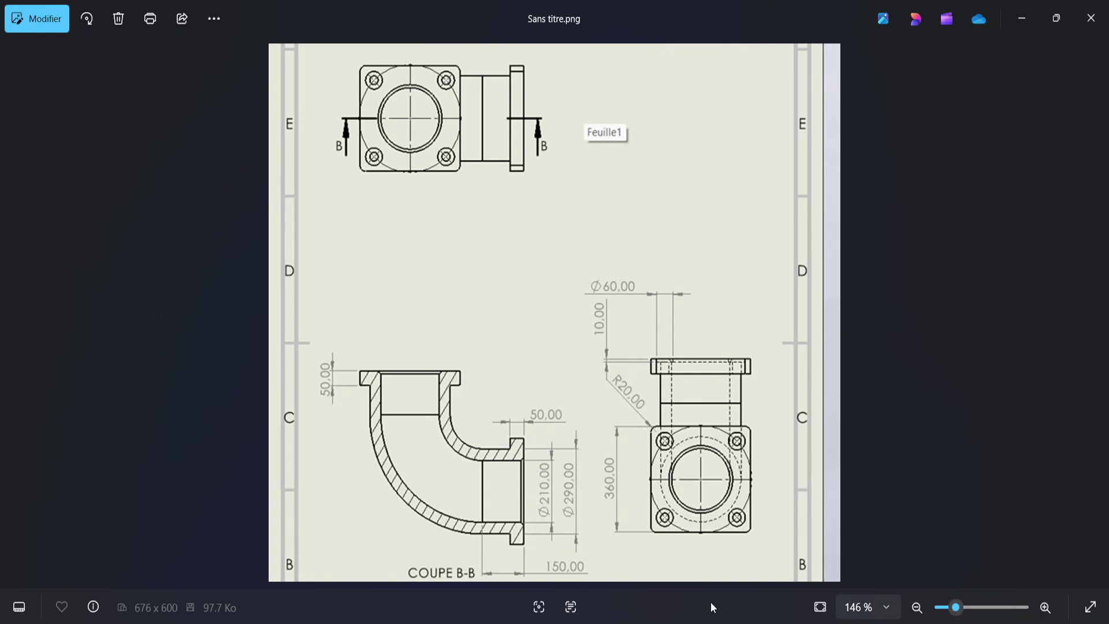
pyautogui.click(791, 554)
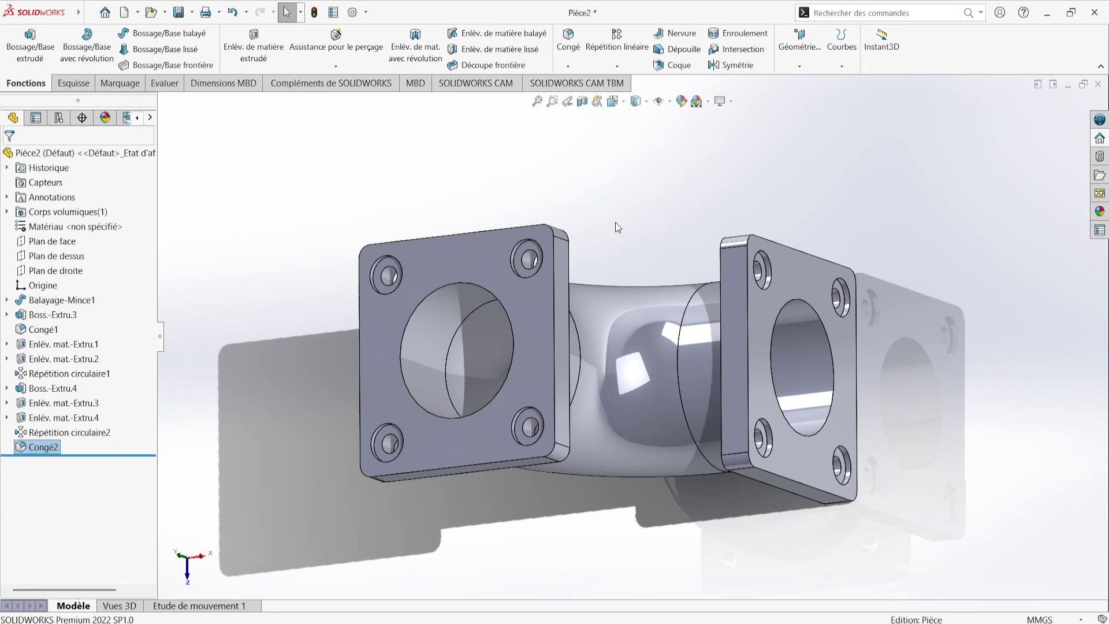
pyautogui.click(568, 67)
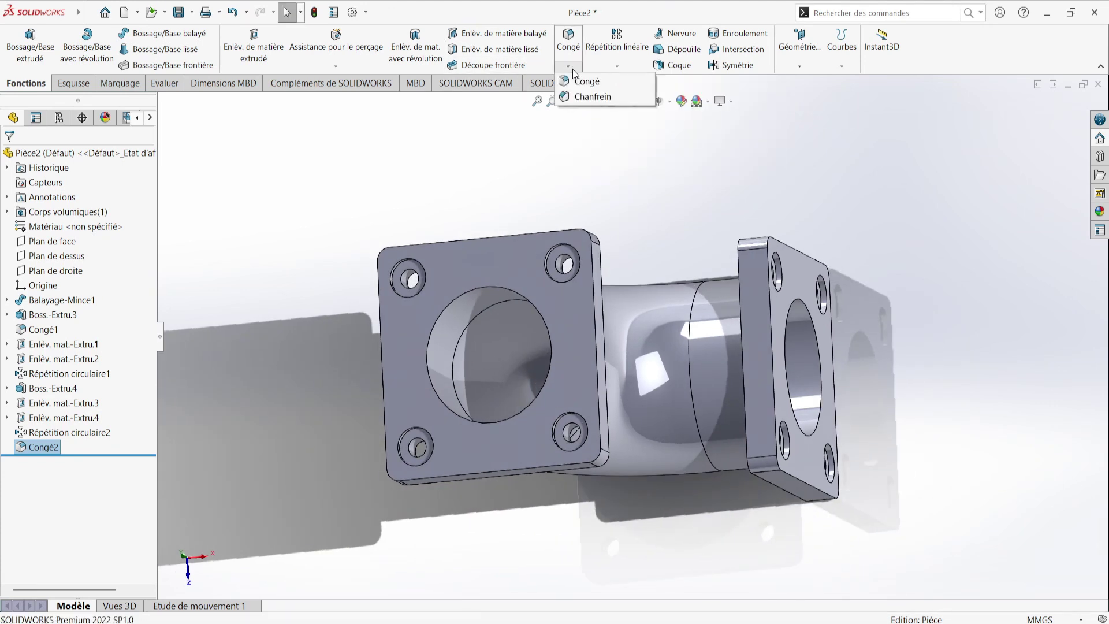
pyautogui.click(590, 99)
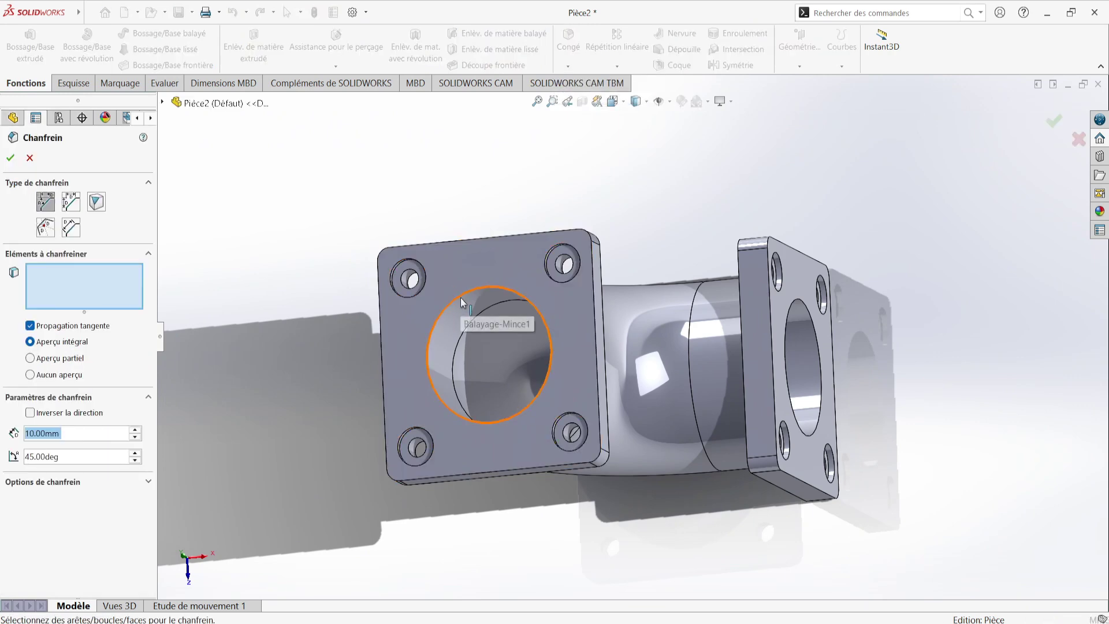
pyautogui.click(444, 317)
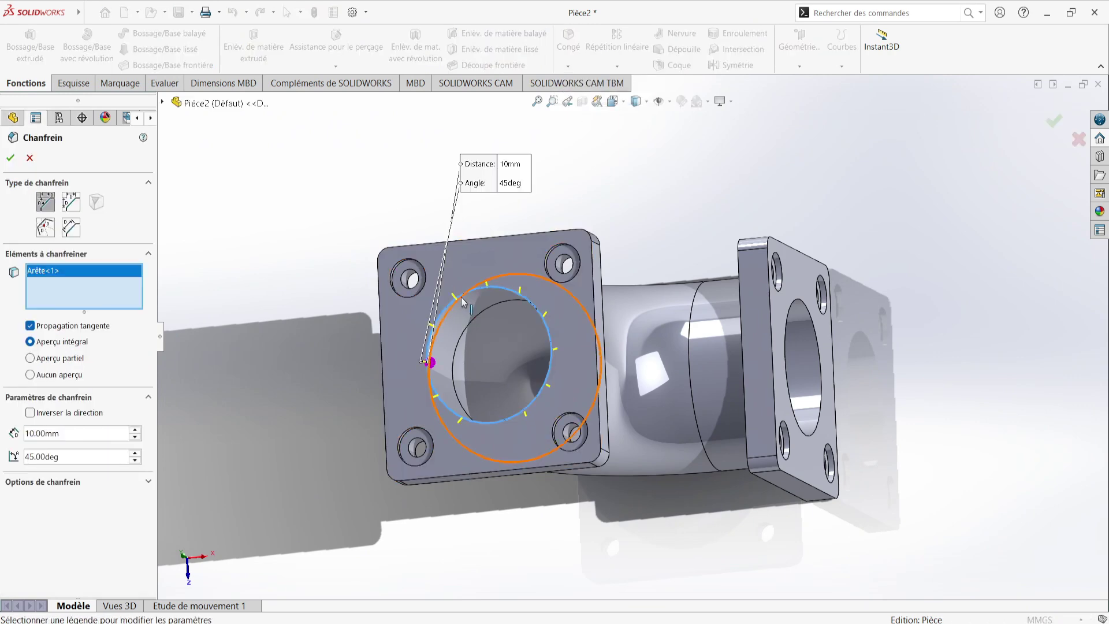
pyautogui.click(820, 352)
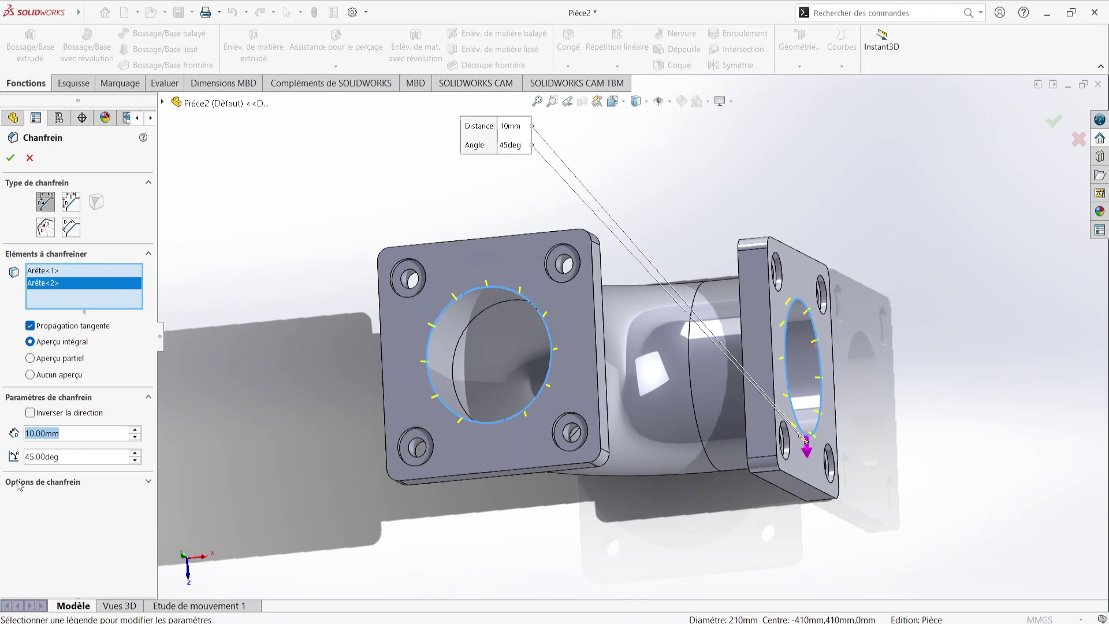
pyautogui.click(11, 157)
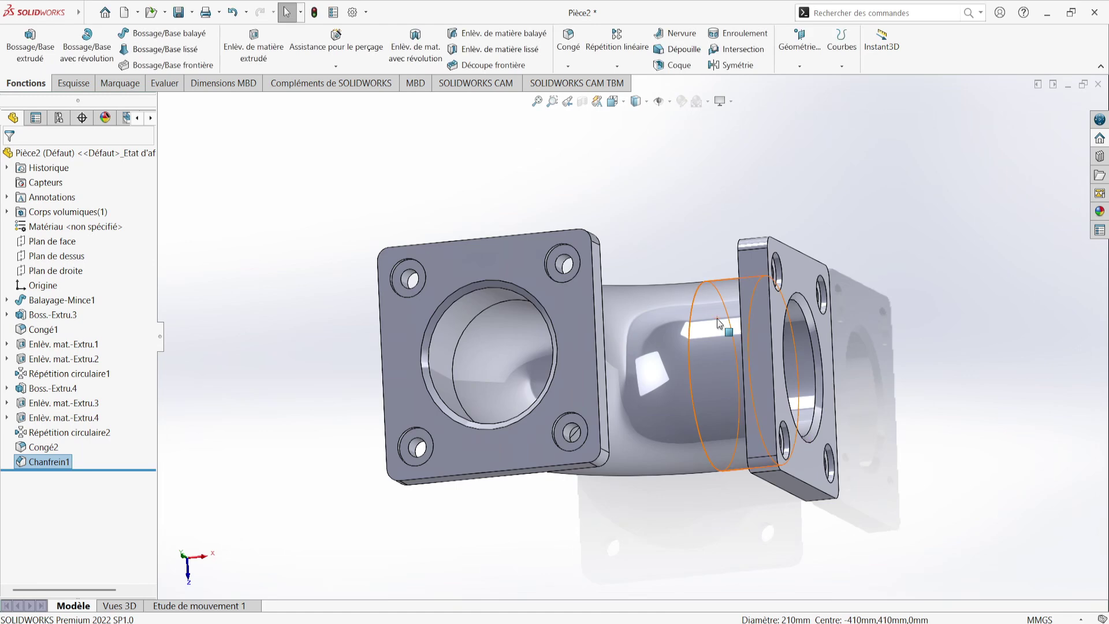
pyautogui.click(890, 247)
# Apply the matte rubber appearance (caoutchouc mat) to the whole elbow body and show the part in isometric view.
pyautogui.moveTo(512, 300); pyautogui.dragTo(450, 200, button='middle')
pyautogui.scroll(2, 620, 314)
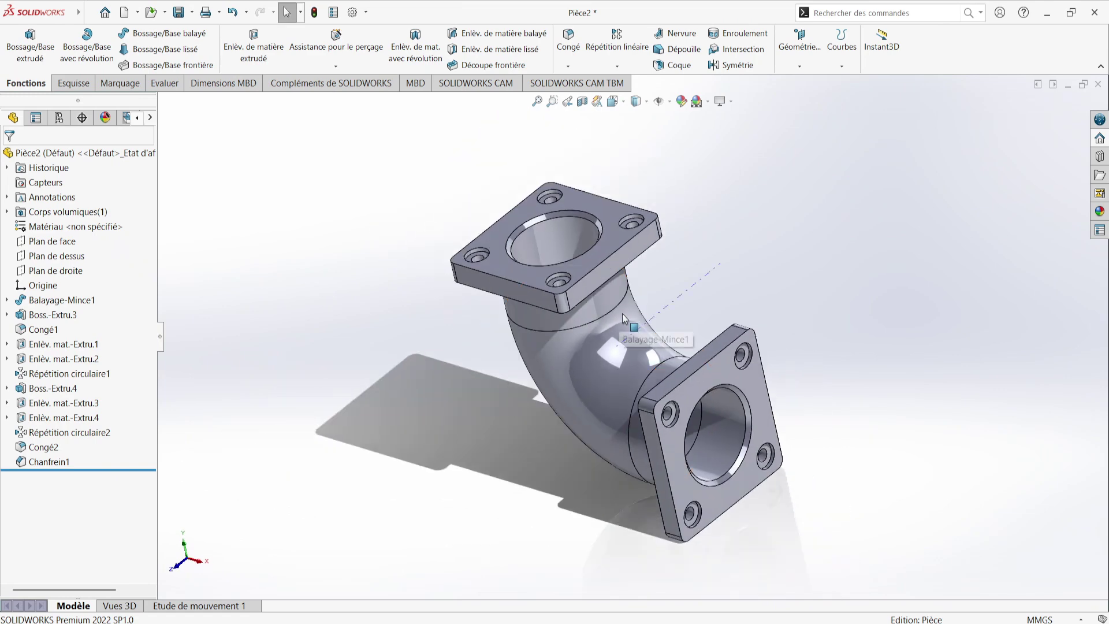
pyautogui.scroll(-3, 622, 314)
pyautogui.scroll(3, 646, 321)
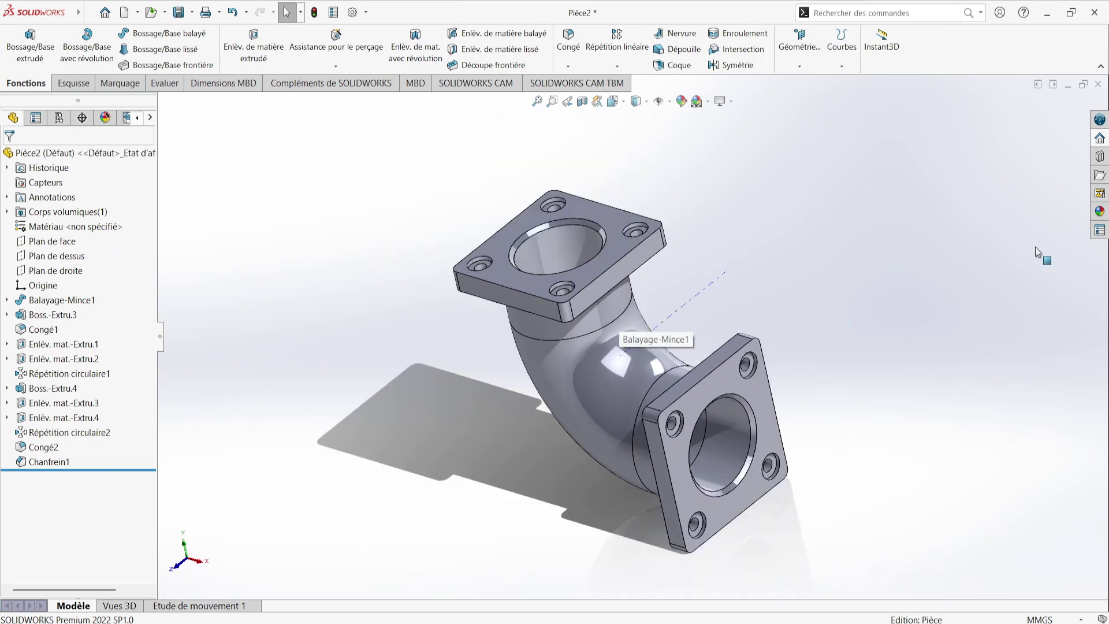
pyautogui.click(1099, 211)
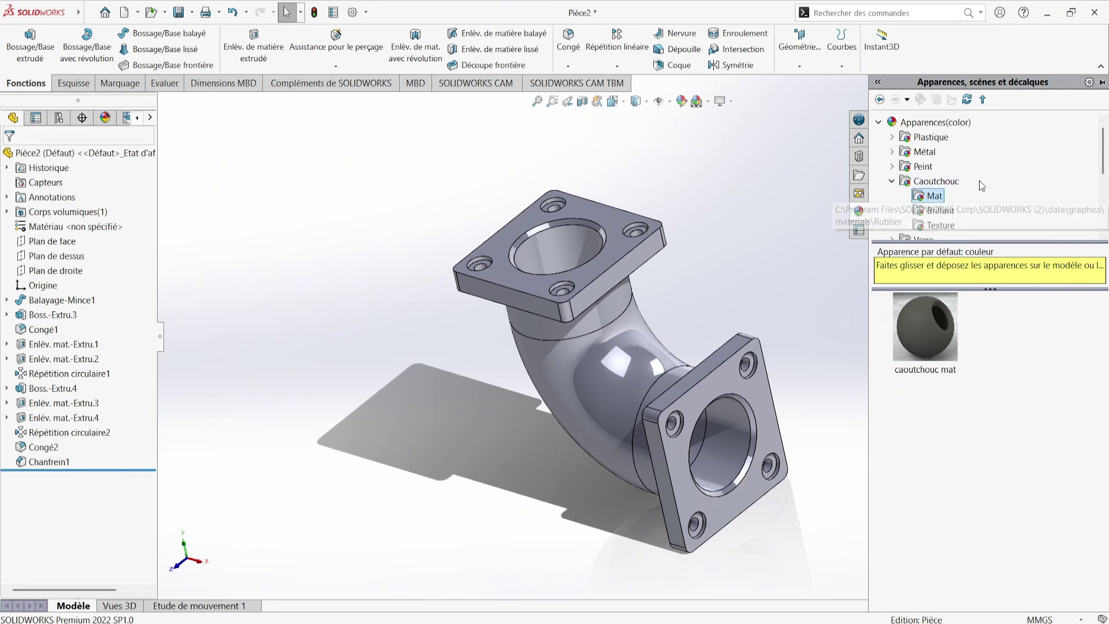
pyautogui.moveTo(928, 341); pyautogui.dragTo(651, 346)
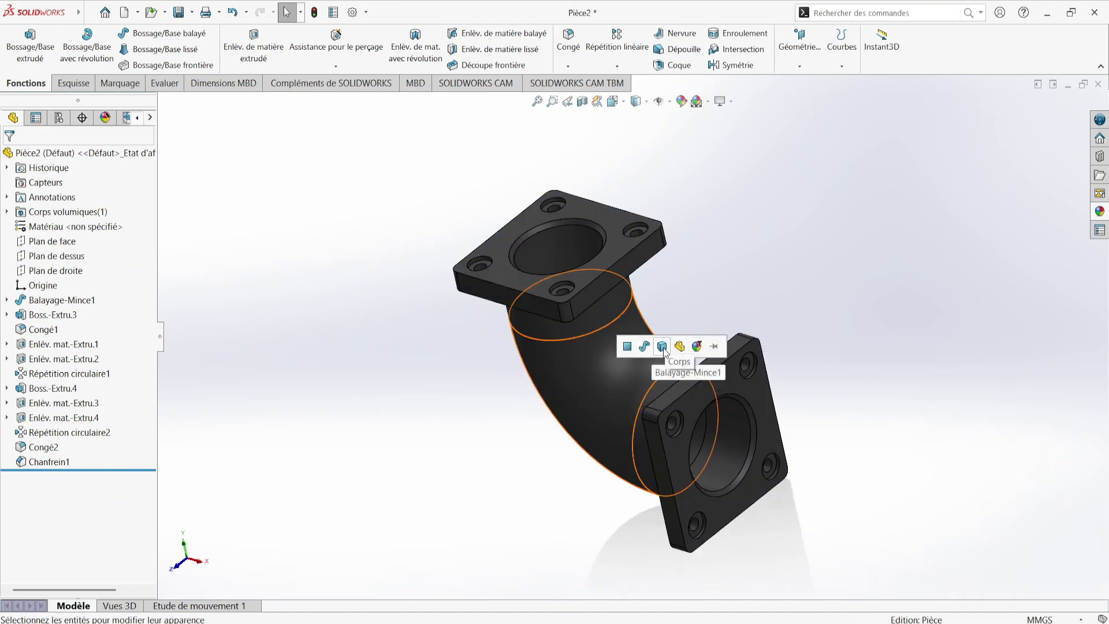
pyautogui.click(662, 347)
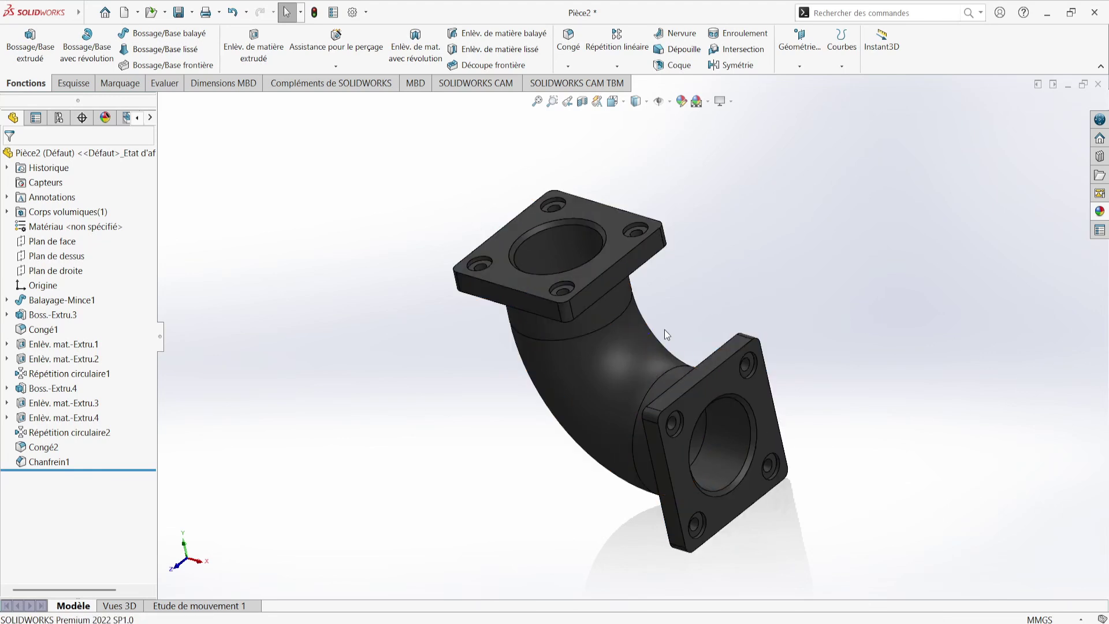
pyautogui.moveTo(664, 329); pyautogui.dragTo(614, 366, button='middle')
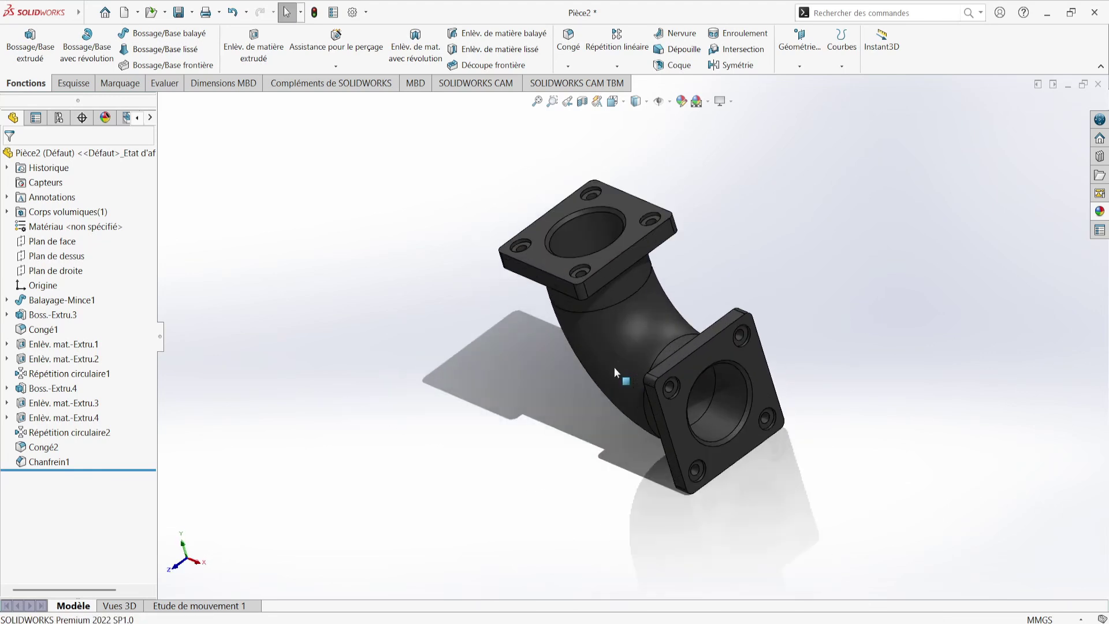
pyautogui.hotkey('ctrl', '7')
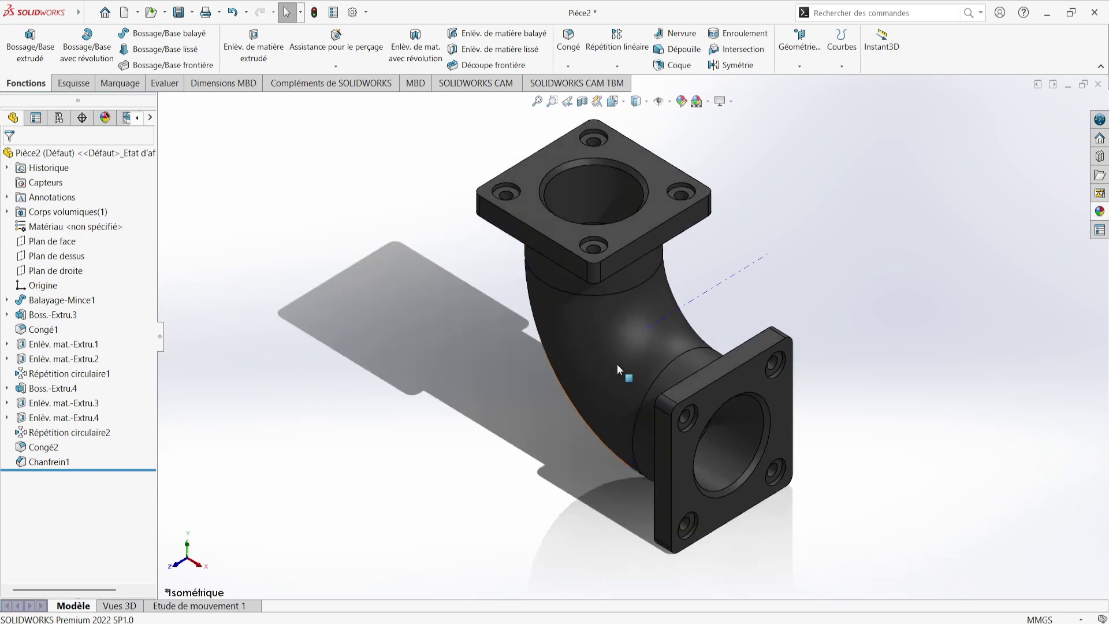